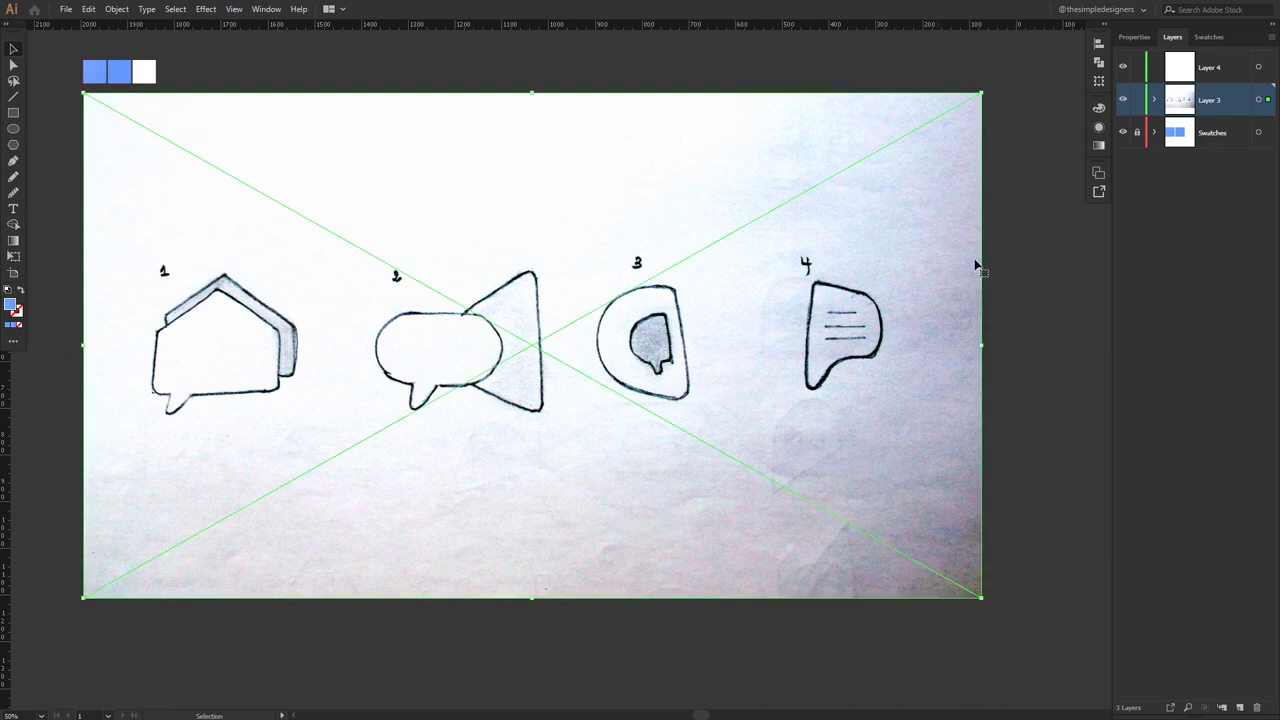
Open the Layers panel menu for the sketch photo placed on Layer 3.
{"action": "left_click", "coordinate": [1270, 38]}
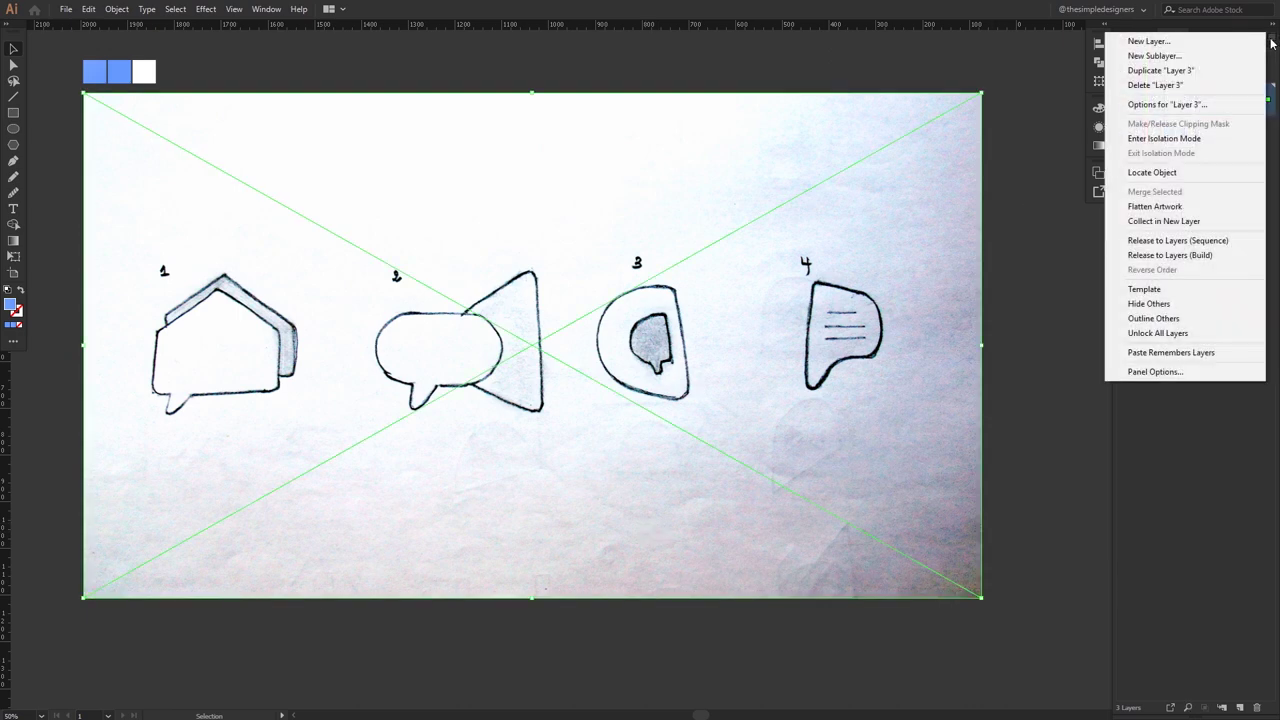
Make Layer 3 a dimmed template layer named 'Template', then make Layer 4 active.
{"action": "left_click", "coordinate": [1138, 289]}
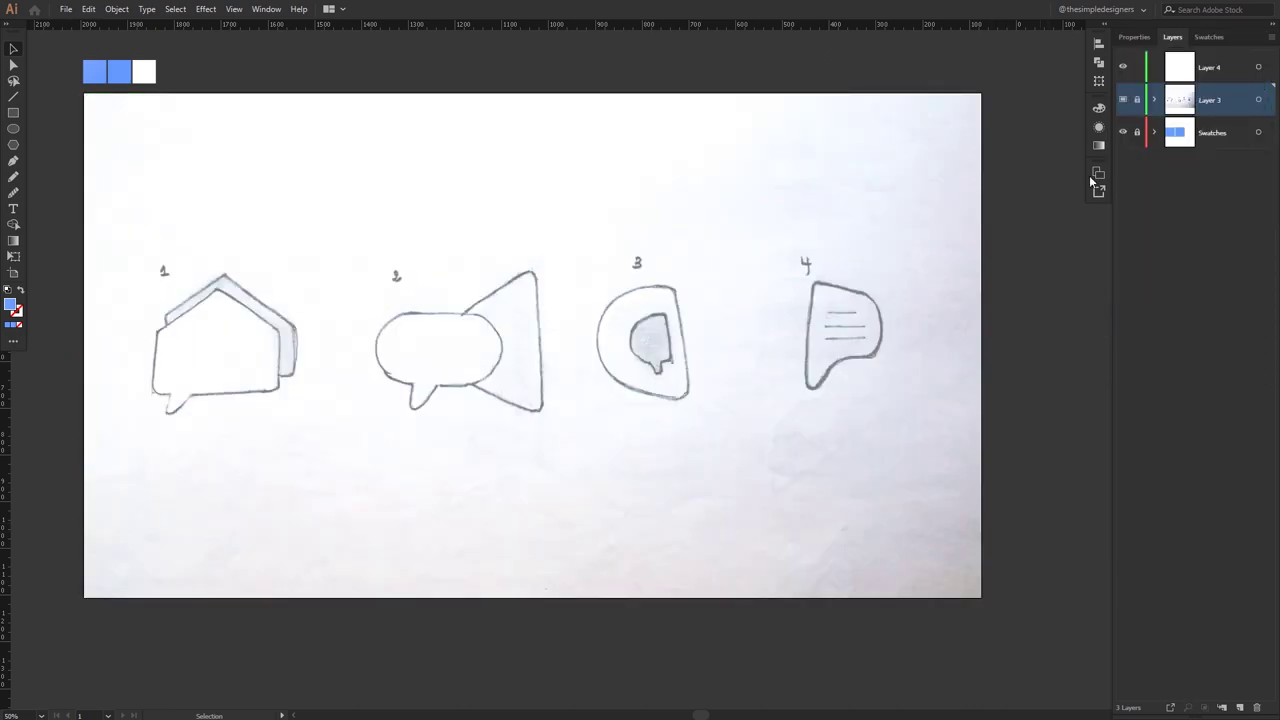
{"action": "double_click", "coordinate": [1201, 102]}
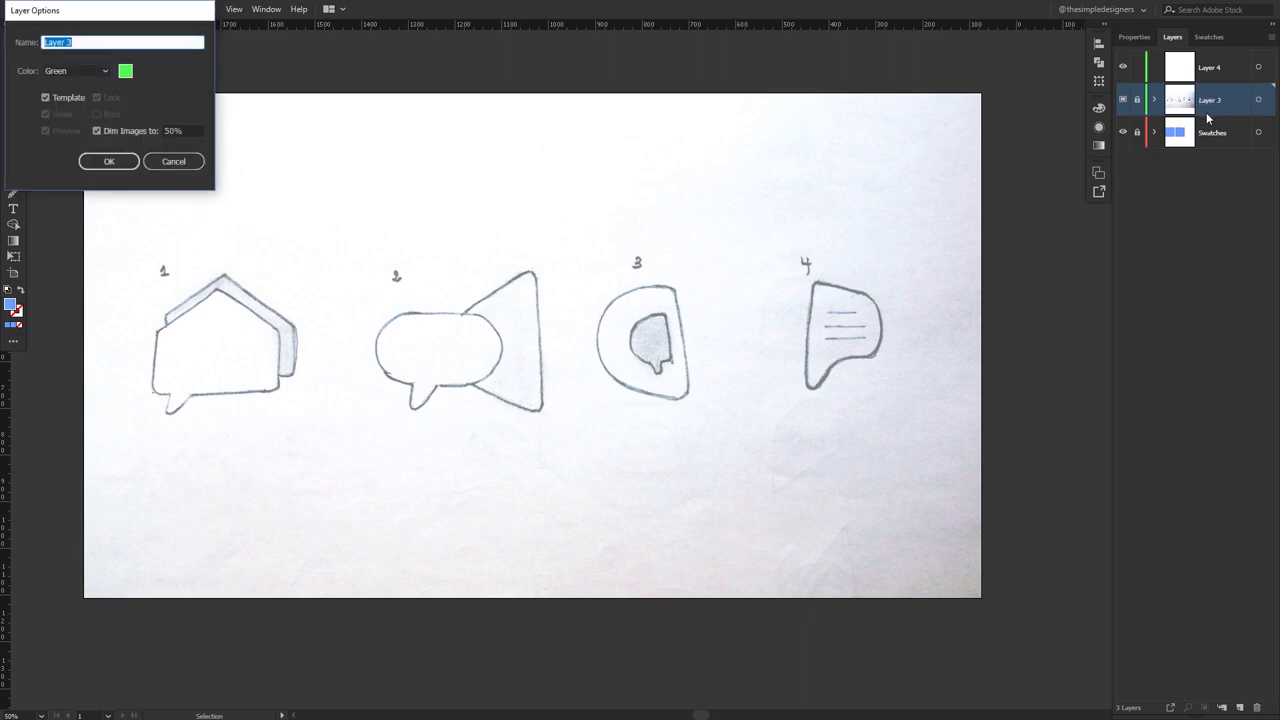
{"action": "type", "text": "Template"}
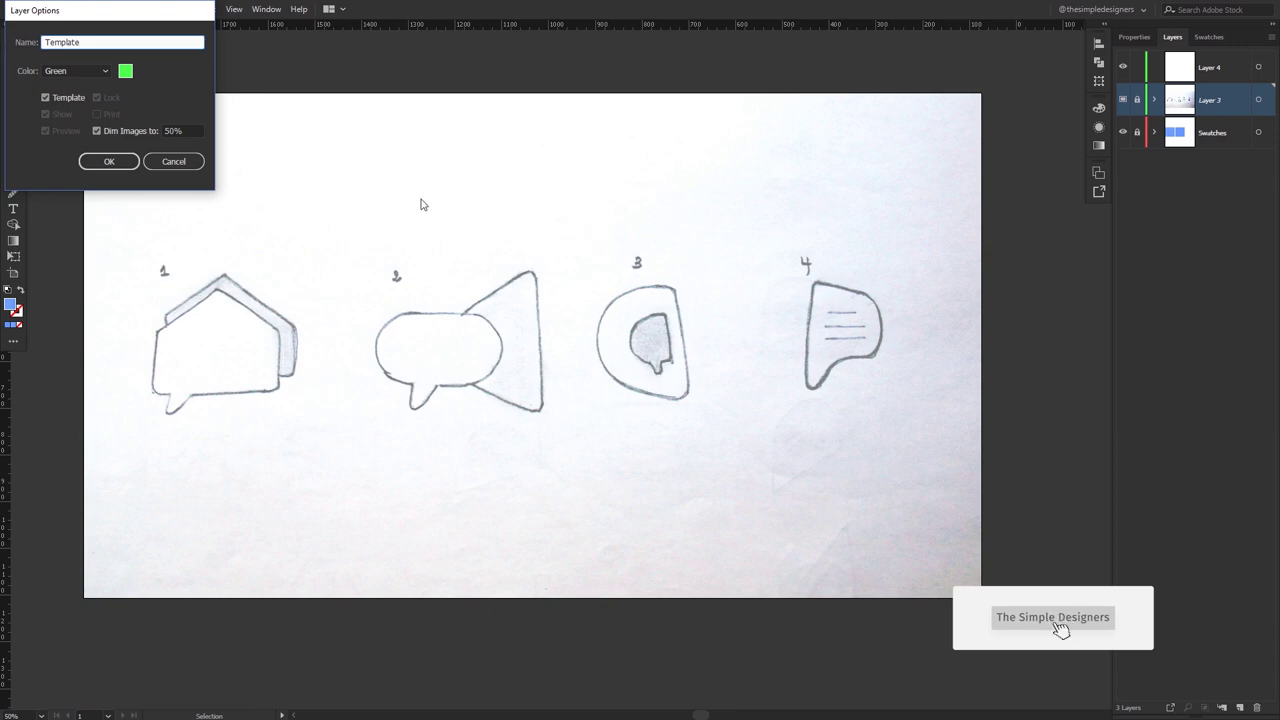
{"action": "left_click", "coordinate": [109, 161]}
{"action": "left_click", "coordinate": [1215, 68]}
{"action": "left_click_drag", "start_coordinate": [265, 382], "coordinate": [314, 366]}
Draw a dark grey rectangle over the first sketch's body.
{"action": "key", "text": "m"}
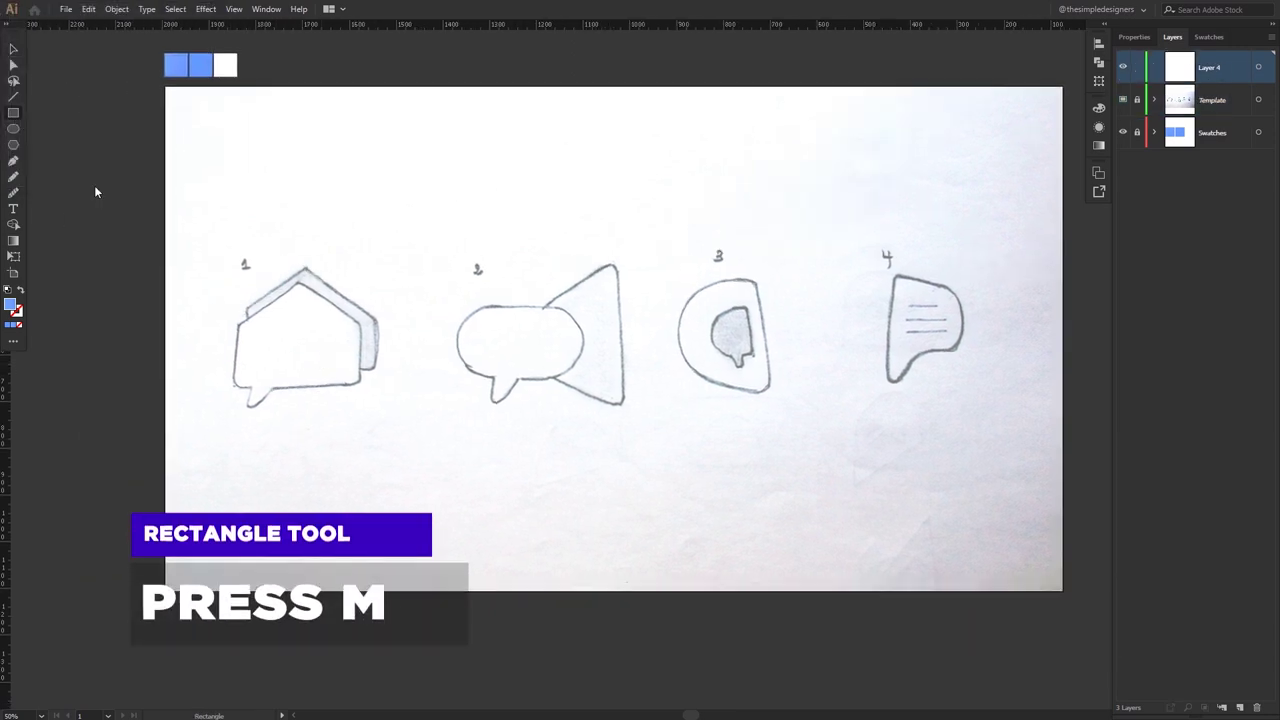
{"action": "scroll", "coordinate": [205, 298], "scroll_direction": "up", "scroll_amount": 1}
{"action": "left_click_drag", "start_coordinate": [248, 333], "coordinate": [412, 421]}
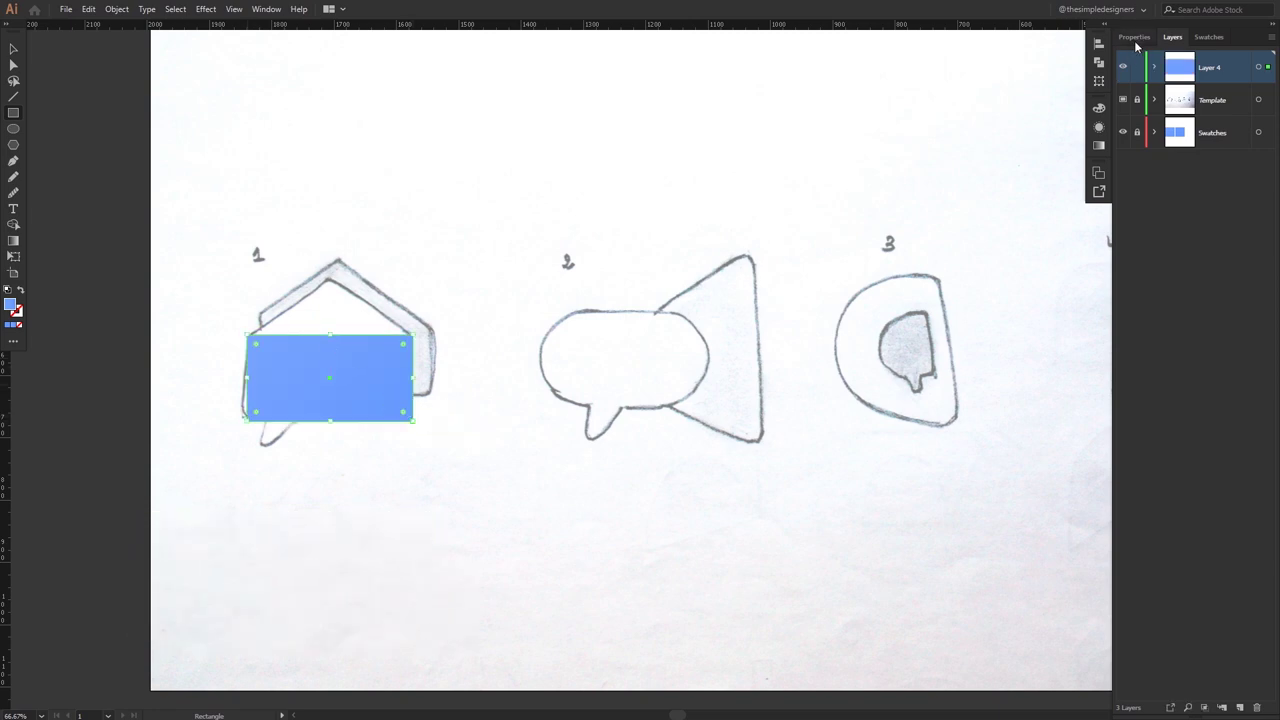
{"action": "left_click", "coordinate": [1208, 37]}
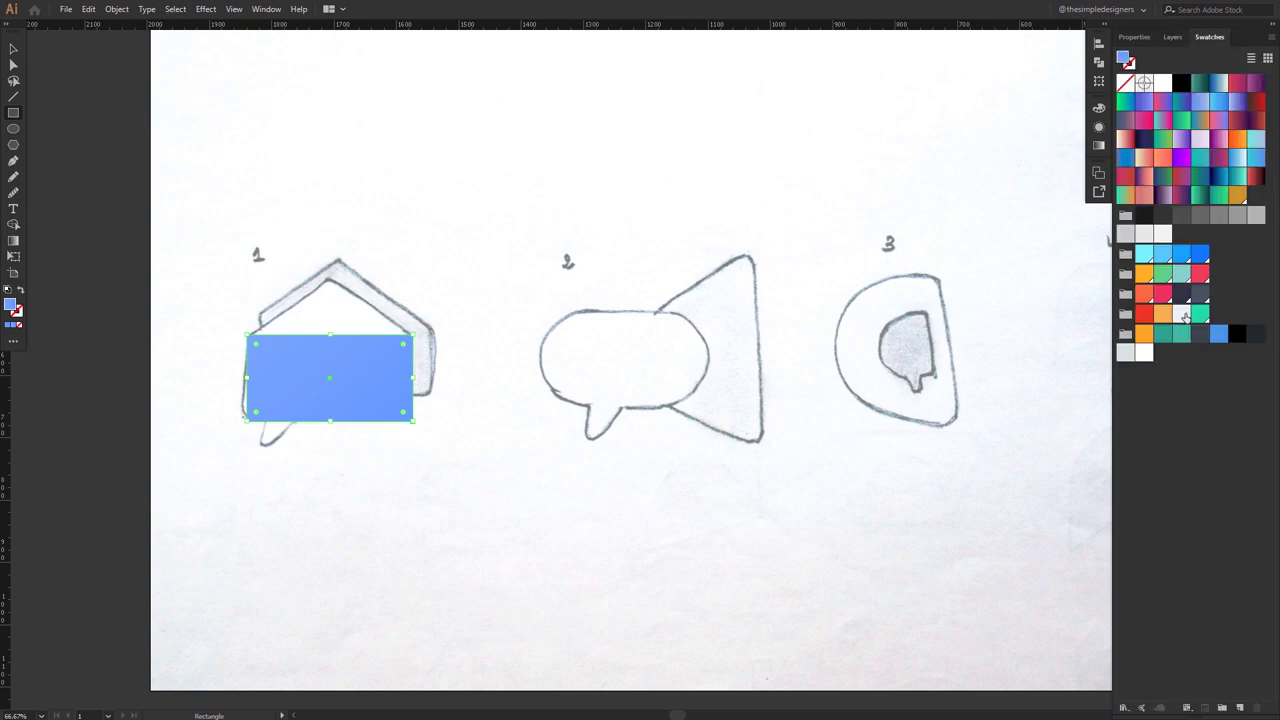
{"action": "left_click", "coordinate": [1182, 314]}
{"action": "left_click", "coordinate": [1221, 216]}
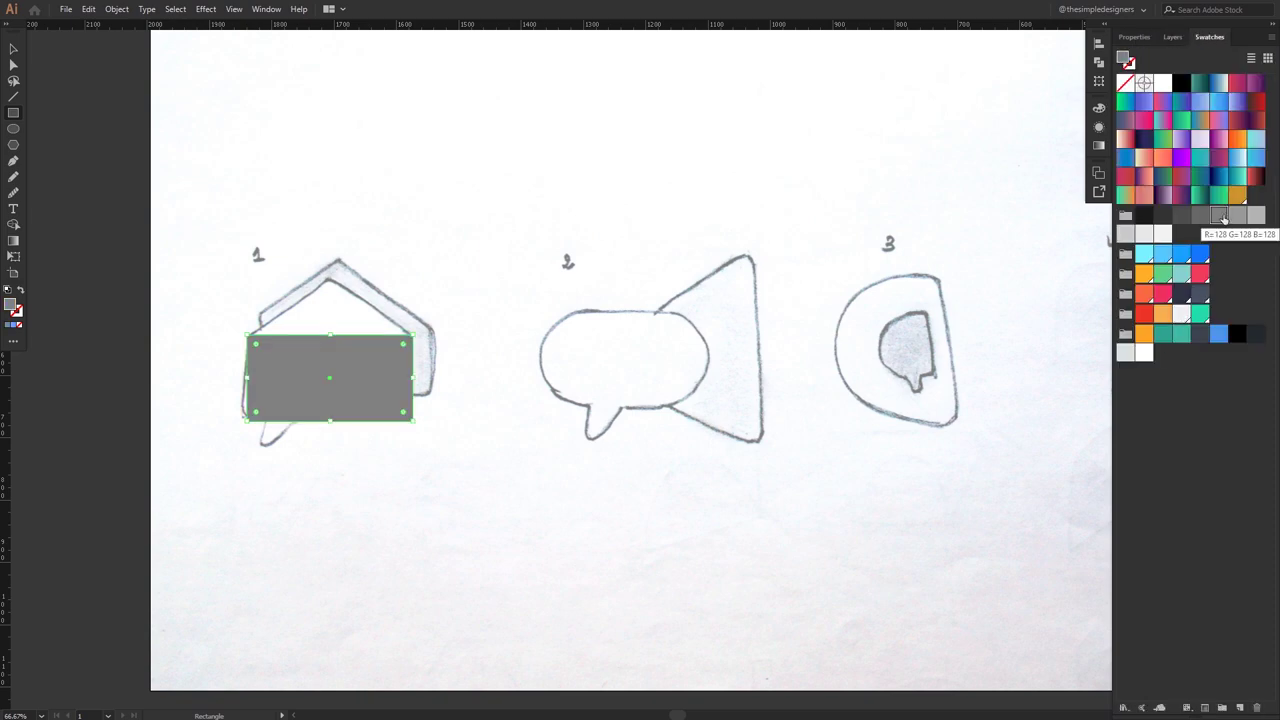
Add a middle anchor on the rectangle's top edge and raise it into a roof peak.
{"action": "key", "text": "a"}
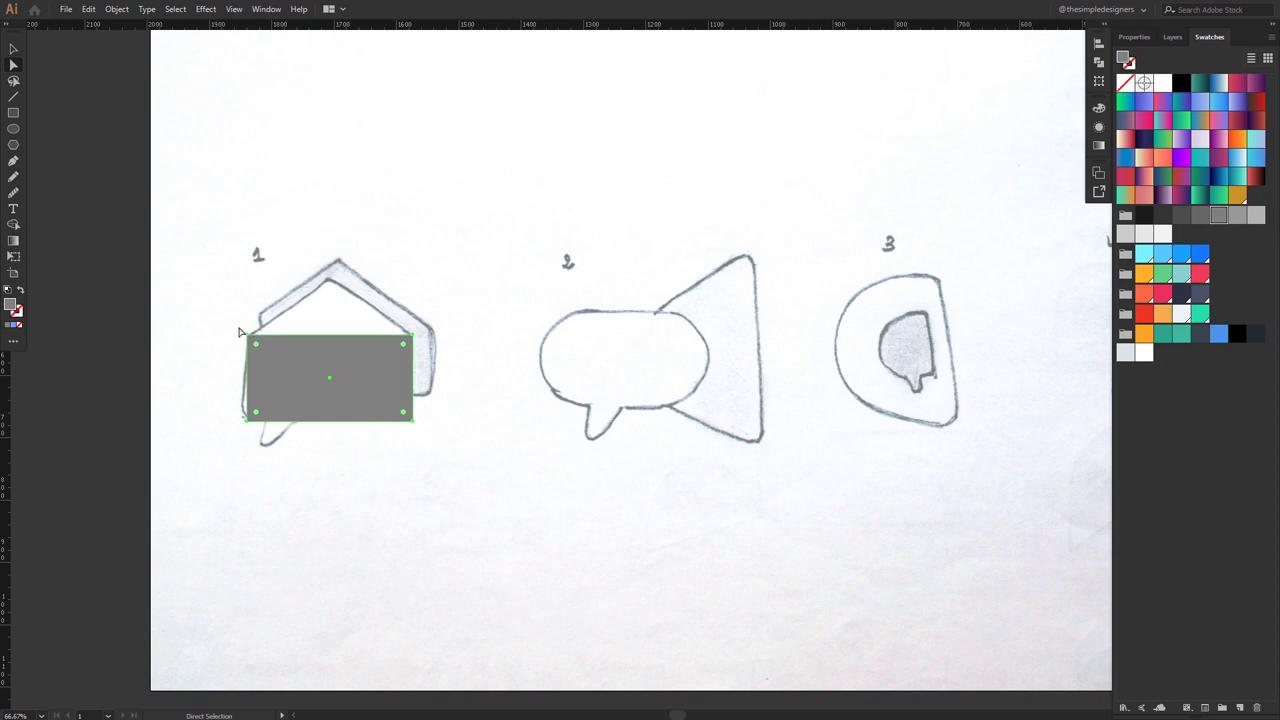
{"action": "left_click", "coordinate": [423, 434]}
{"action": "key", "text": "p"}
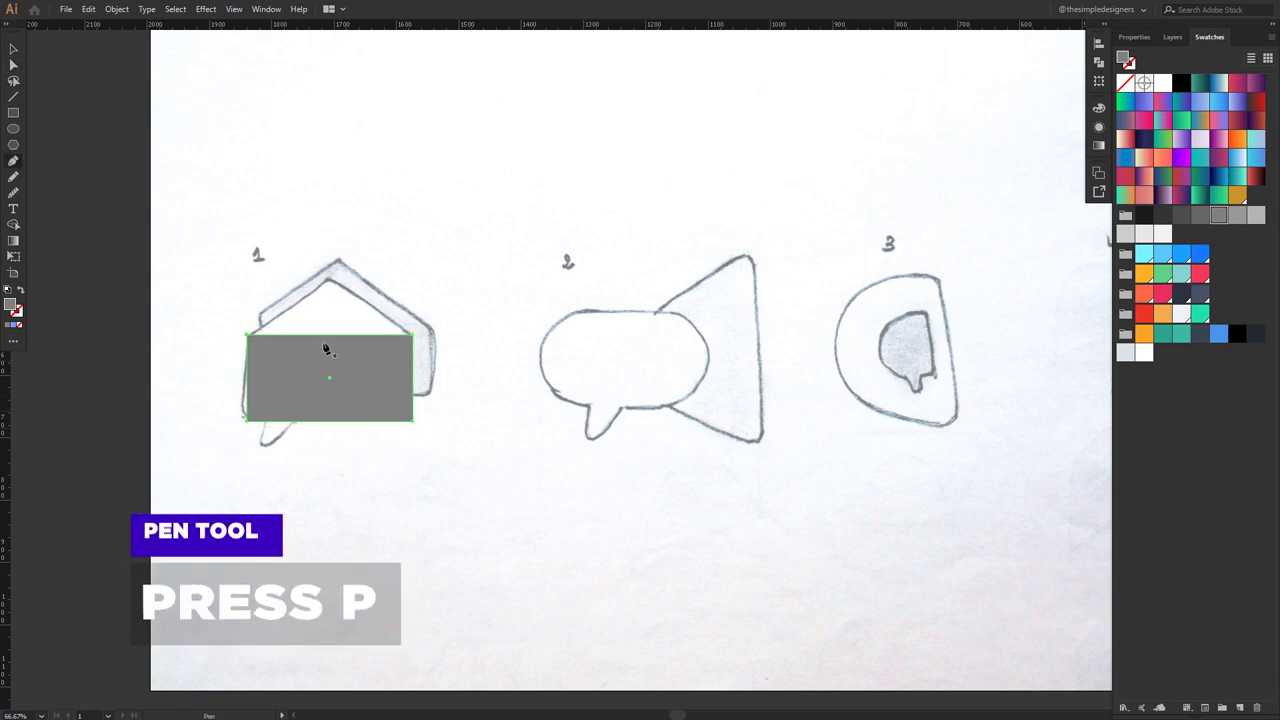
{"action": "left_click", "coordinate": [329, 336]}
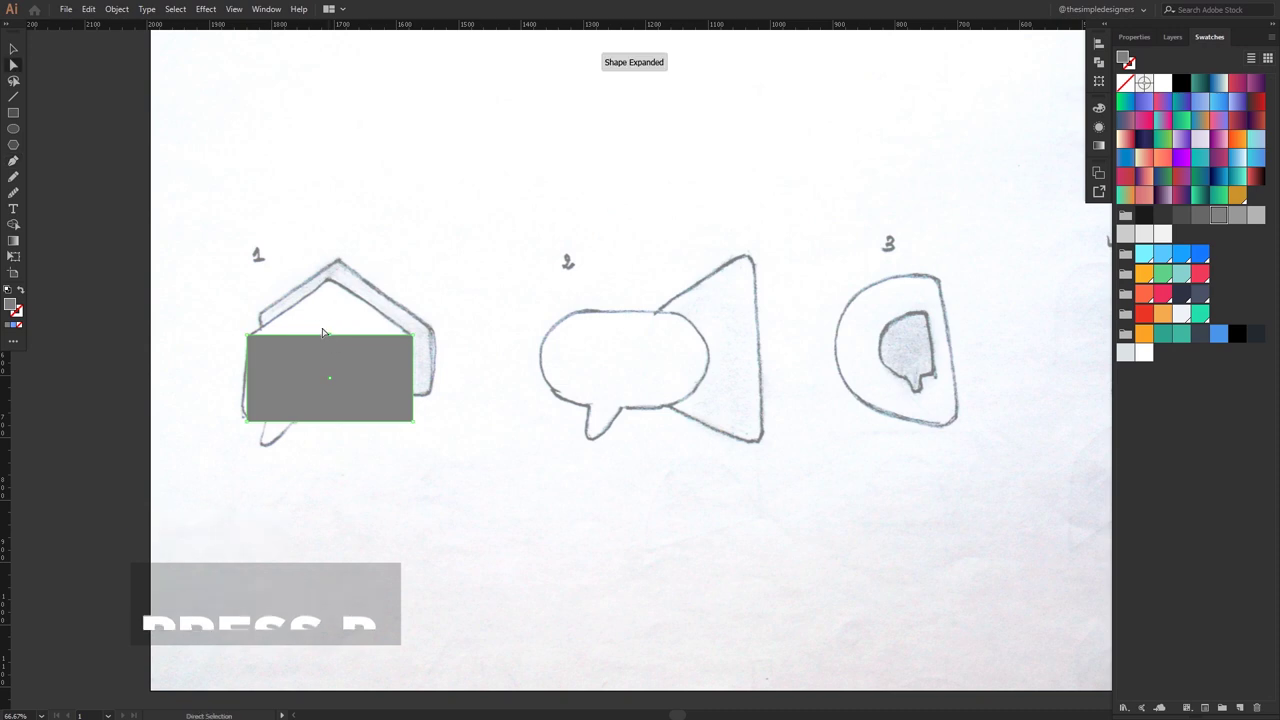
{"action": "key", "text": "ctrl"}
{"action": "key", "text": "shift+Up"}
{"action": "key", "text": "shift+Up"}
{"action": "key", "text": "shift+Up"}
{"action": "key", "text": "shift+Up"}
{"action": "key", "text": "shift+Up"}
{"action": "key", "text": "shift+Up"}
{"action": "key", "text": "shift+Up"}
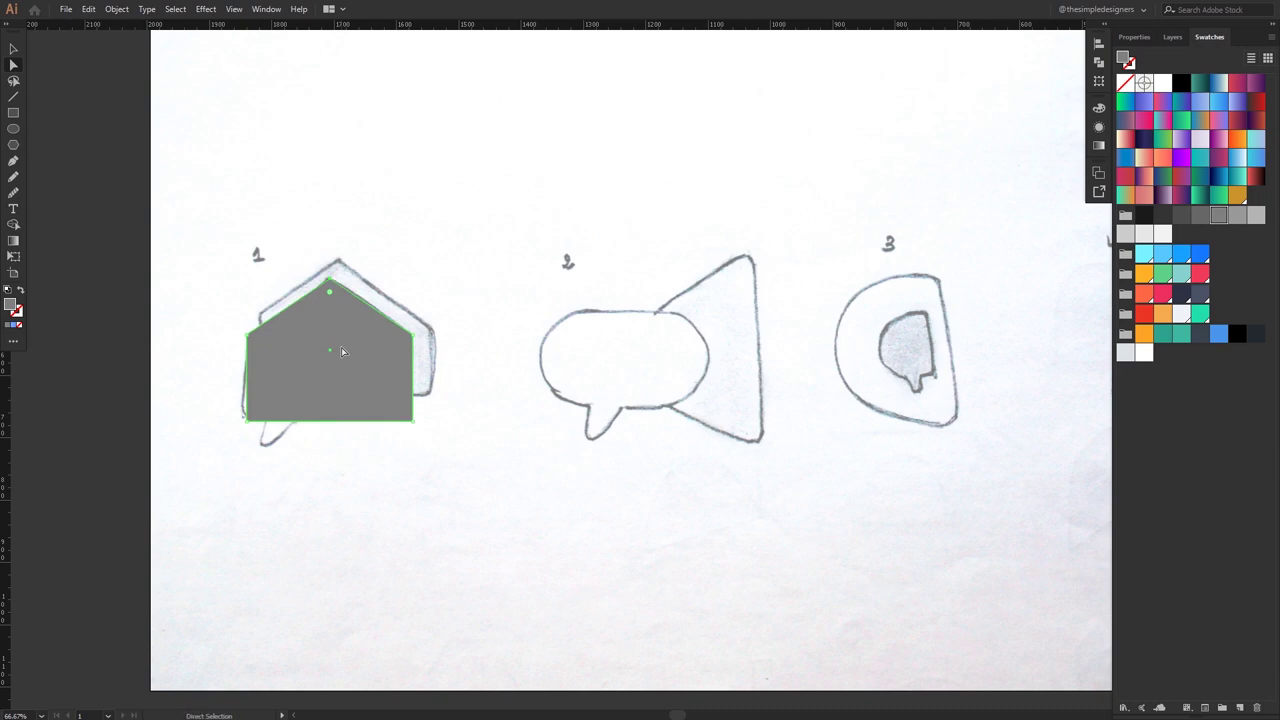
Round all corners of the house shape to about 16 px.
{"action": "mouse_move", "coordinate": [452, 459]}
{"action": "left_mouse_down"}
{"action": "mouse_move", "coordinate": [240, 295]}
{"action": "mouse_move", "coordinate": [222, 258]}
{"action": "left_mouse_up"}
{"action": "scroll", "coordinate": [240, 338], "scroll_direction": "up", "scroll_amount": 2}
{"action": "left_click_drag", "start_coordinate": [241, 338], "coordinate": [242, 341]}
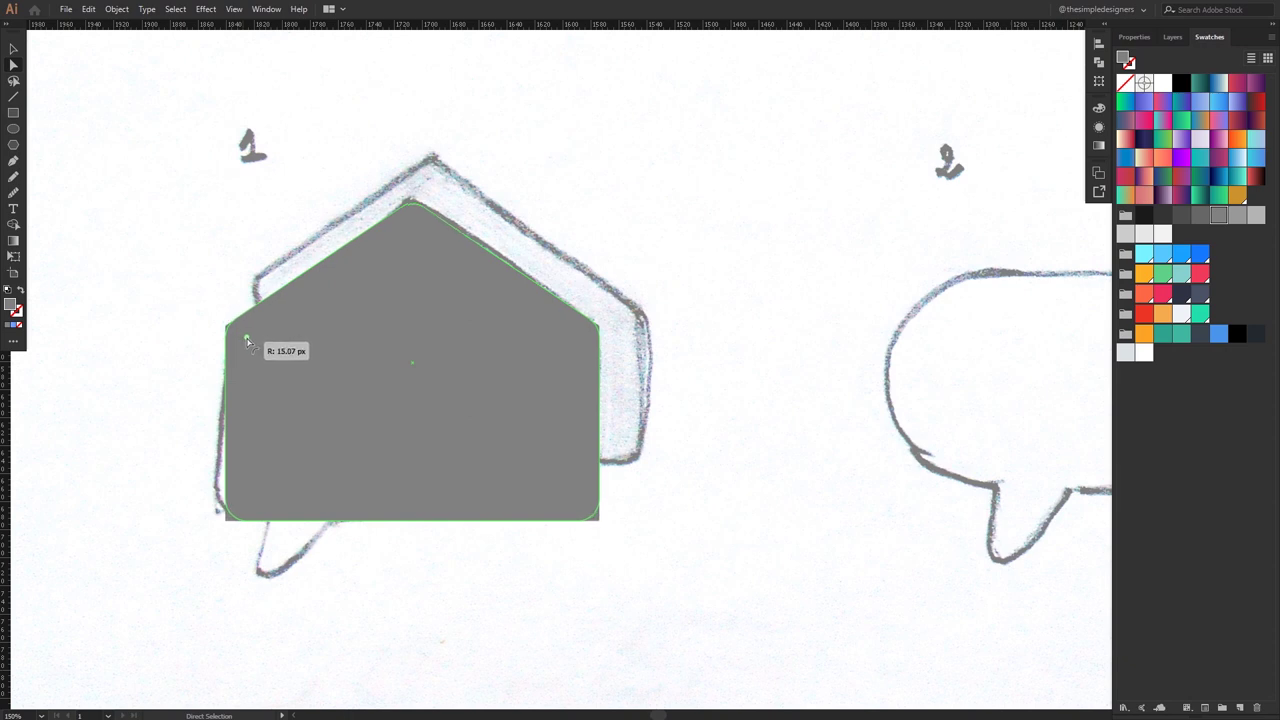
{"action": "left_click_drag", "start_coordinate": [243, 340], "coordinate": [249, 346]}
{"action": "key", "text": "v"}
{"action": "left_click", "coordinate": [338, 545]}
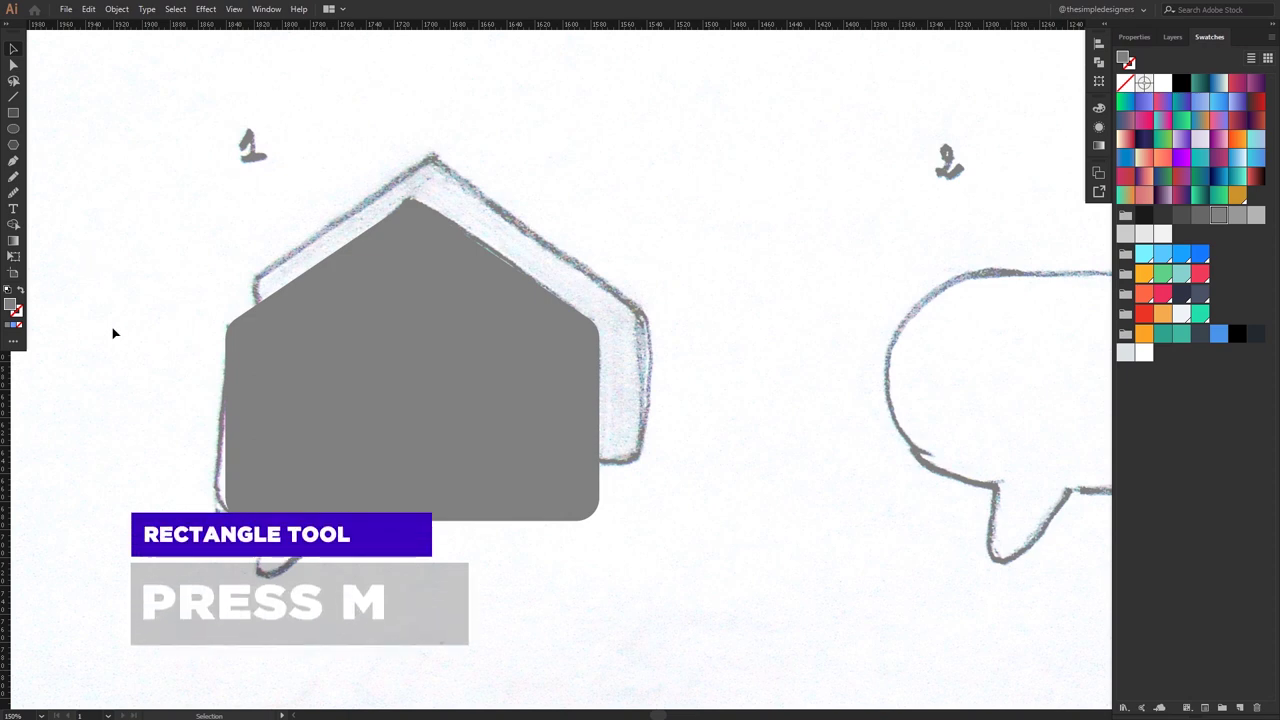
Turn a small grey square into a triangle and place it under the house's lower-left edge.
{"action": "key", "text": "m"}
{"action": "left_click_drag", "start_coordinate": [115, 205], "coordinate": [184, 283]}
{"action": "key", "text": "a"}
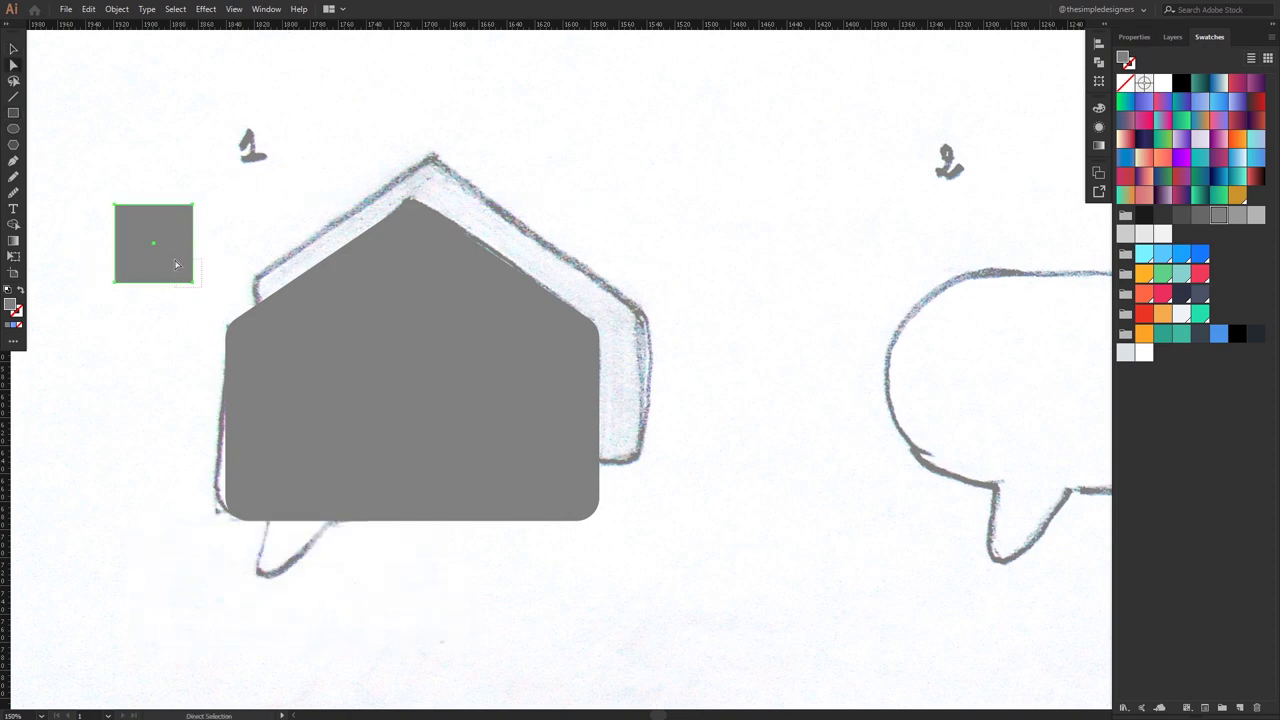
{"action": "left_click", "coordinate": [1134, 37]}
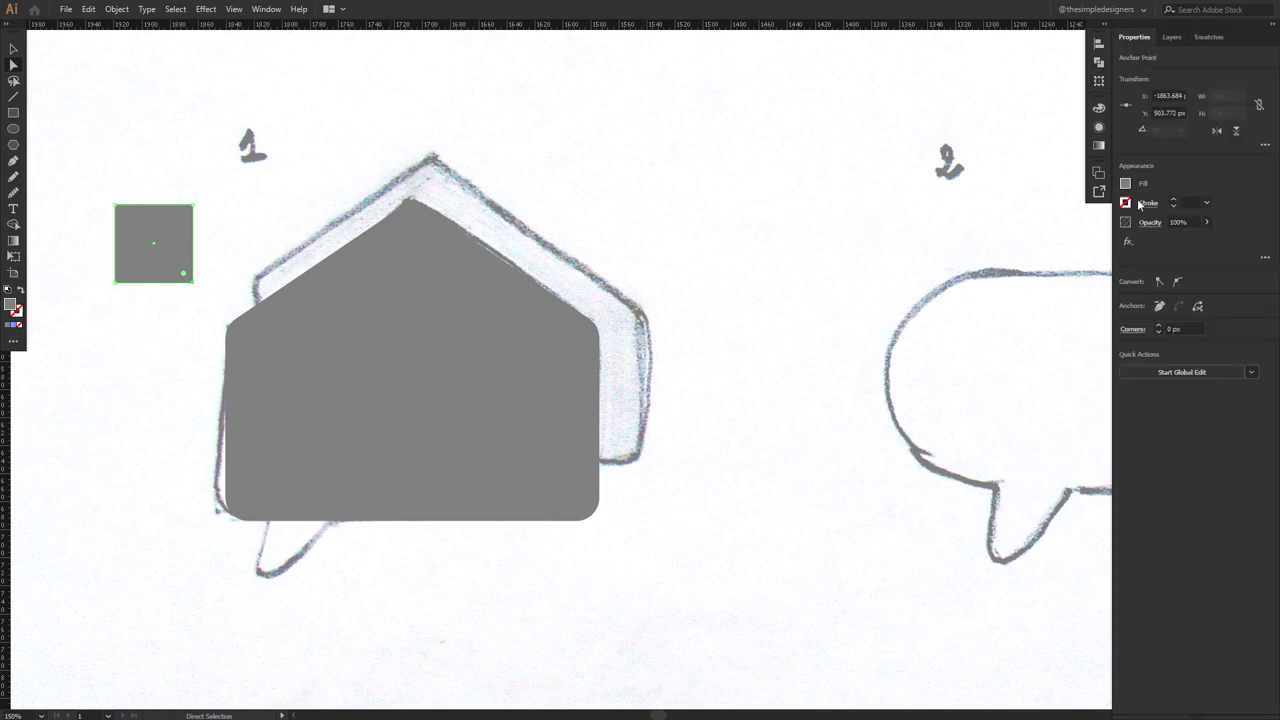
{"action": "left_click", "coordinate": [1161, 307]}
{"action": "key", "text": "v"}
{"action": "left_click_drag", "start_coordinate": [190, 210], "coordinate": [199, 497]}
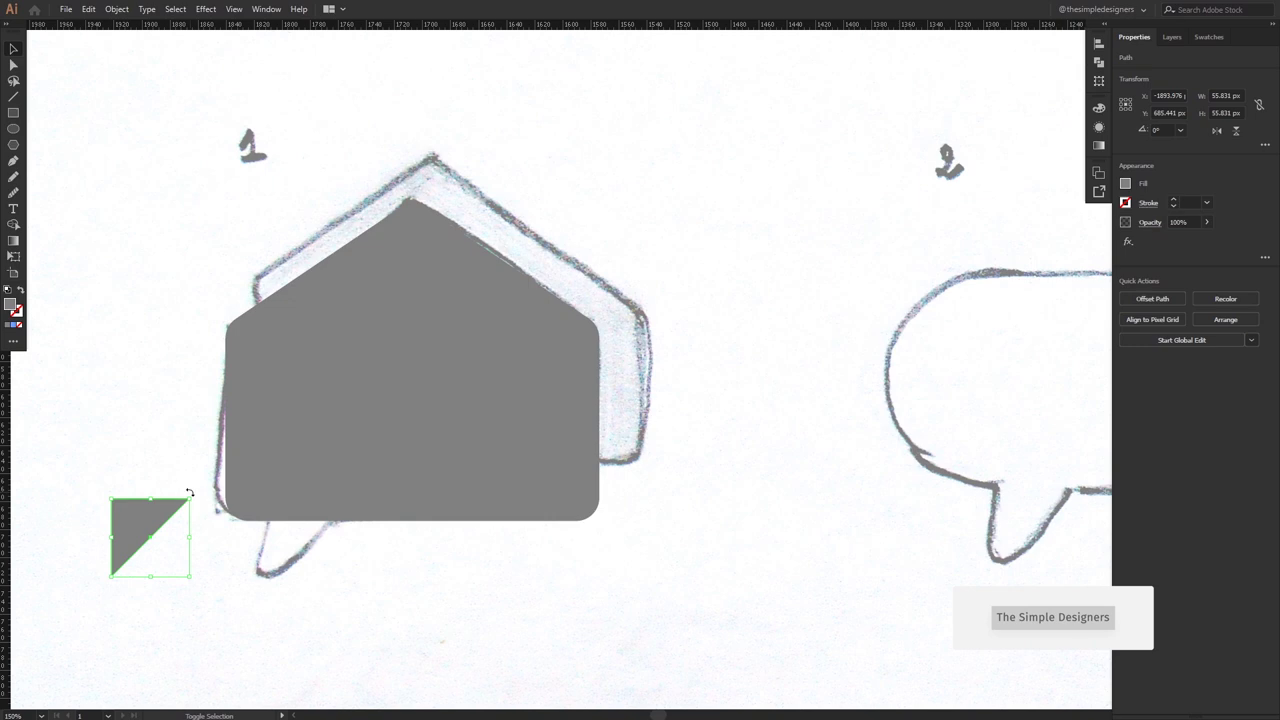
{"action": "left_click_drag", "start_coordinate": [145, 522], "coordinate": [293, 528]}
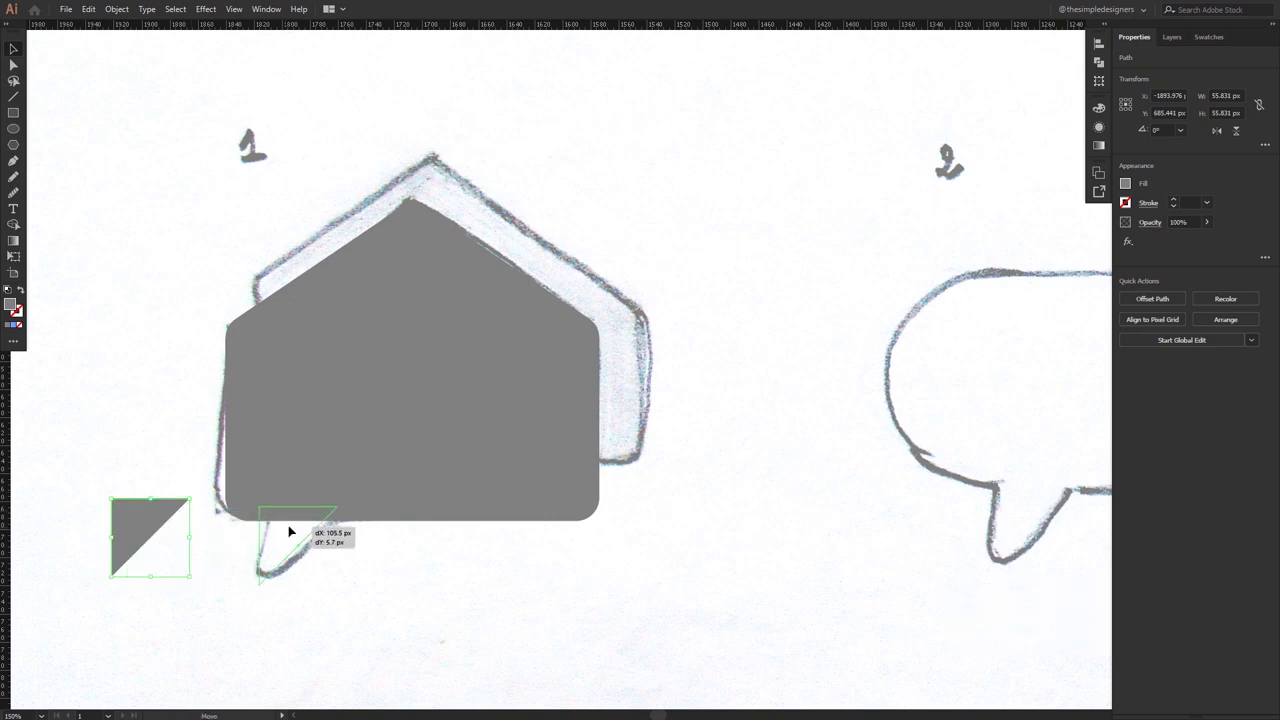
{"action": "left_click_drag", "start_coordinate": [293, 528], "coordinate": [291, 529]}
Round the triangle tail's bottom tip.
{"action": "key", "text": "a"}
{"action": "left_click", "coordinate": [266, 584]}
{"action": "left_click_drag", "start_coordinate": [269, 579], "coordinate": [276, 568]}
{"action": "key", "text": "v"}
{"action": "left_click", "coordinate": [357, 578]}
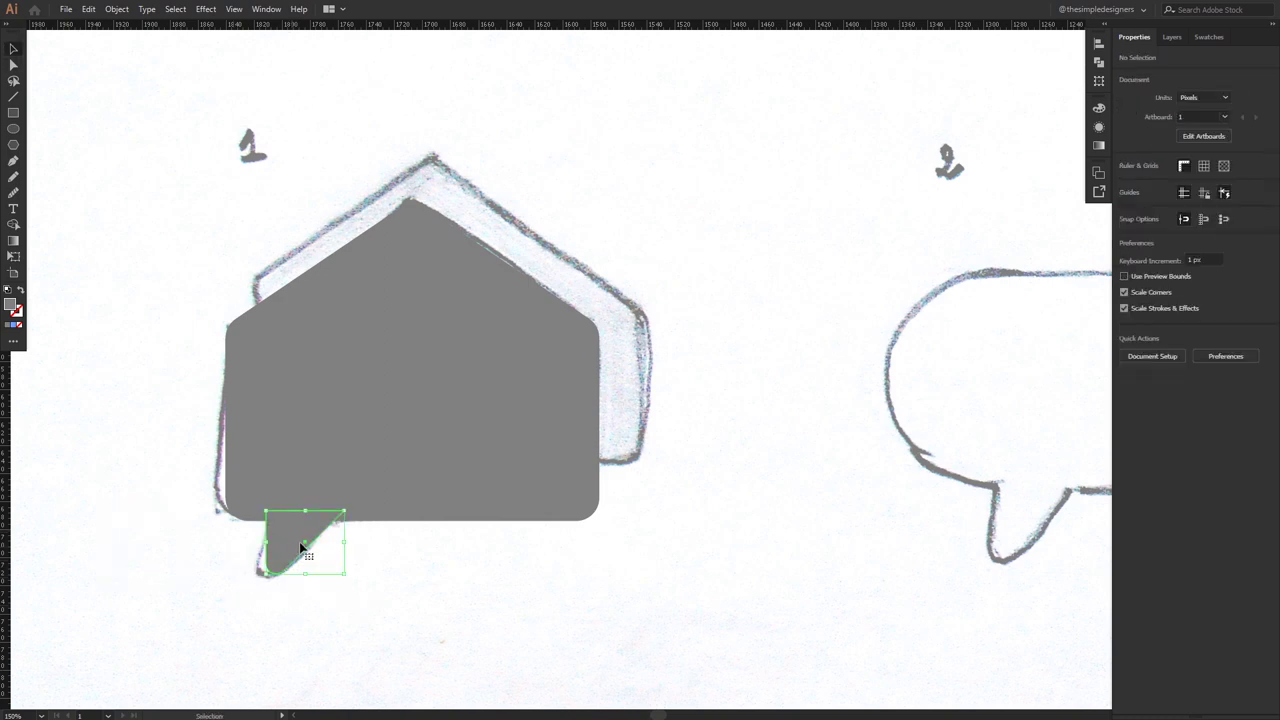
{"action": "left_click", "coordinate": [300, 546]}
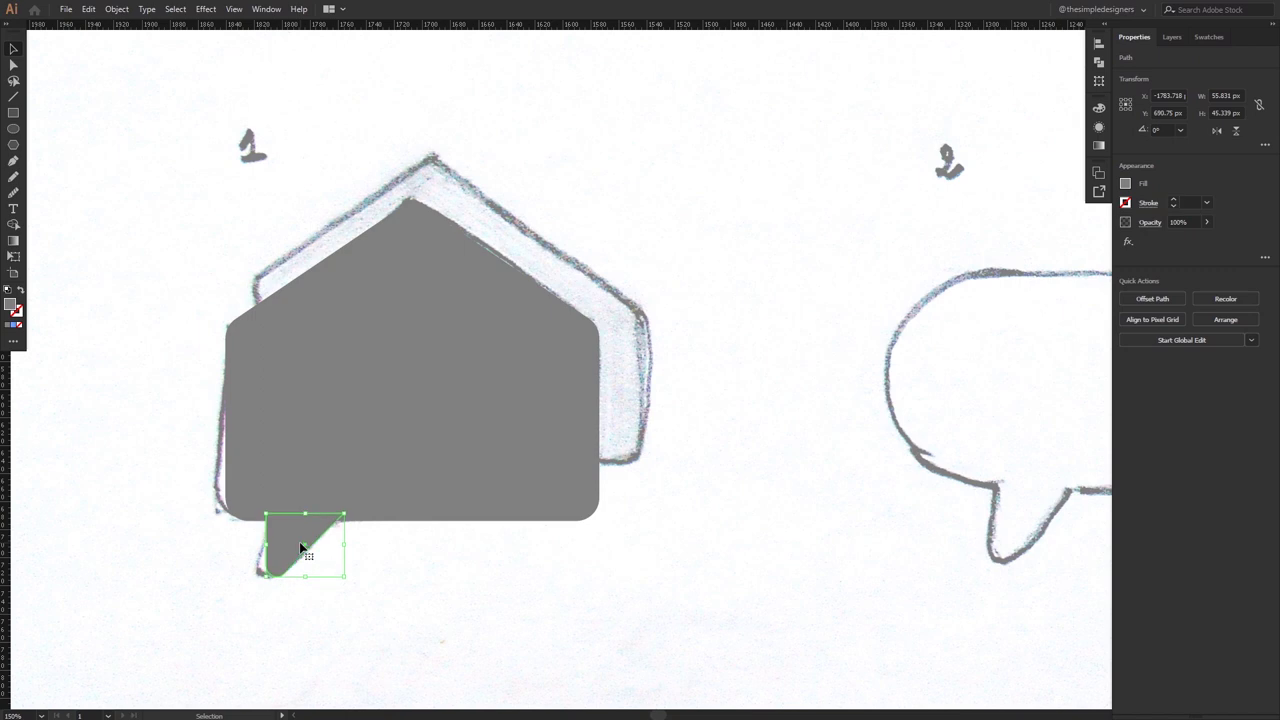
{"action": "left_click", "coordinate": [408, 571]}
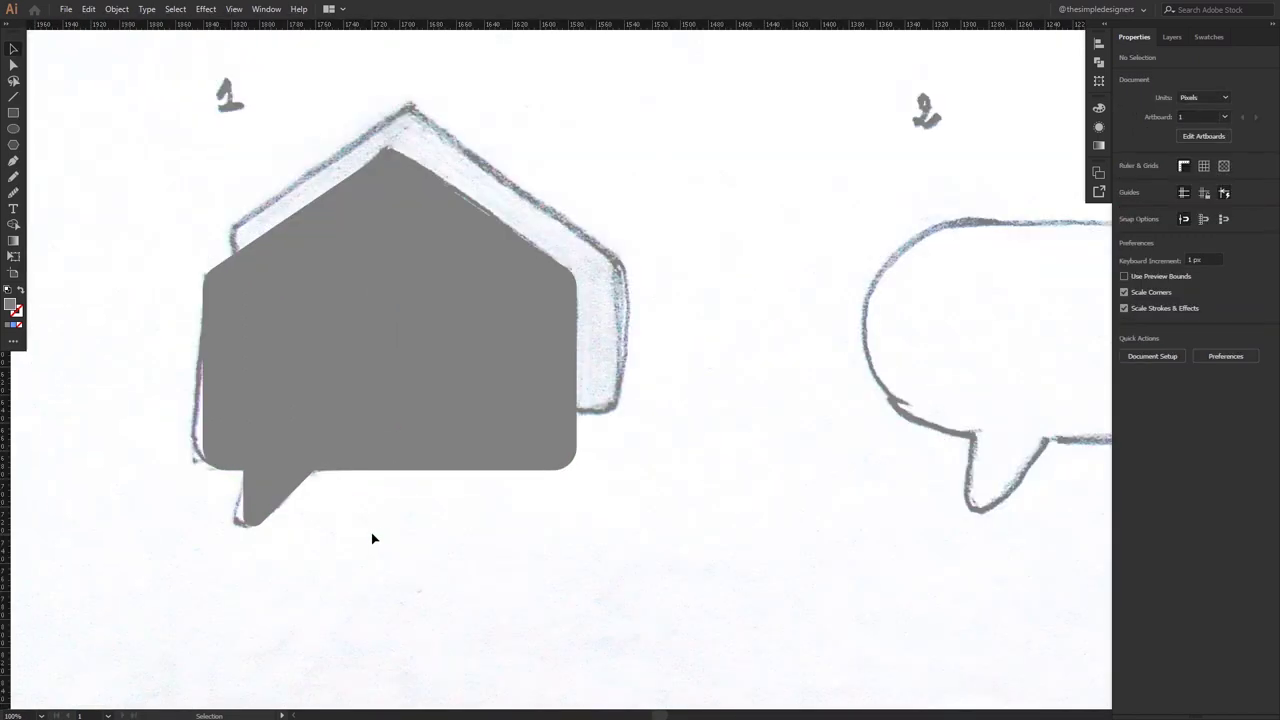
Unite the house and triangle tail into one bubble shape with Pathfinder.
{"action": "left_click_drag", "start_coordinate": [371, 532], "coordinate": [277, 440]}
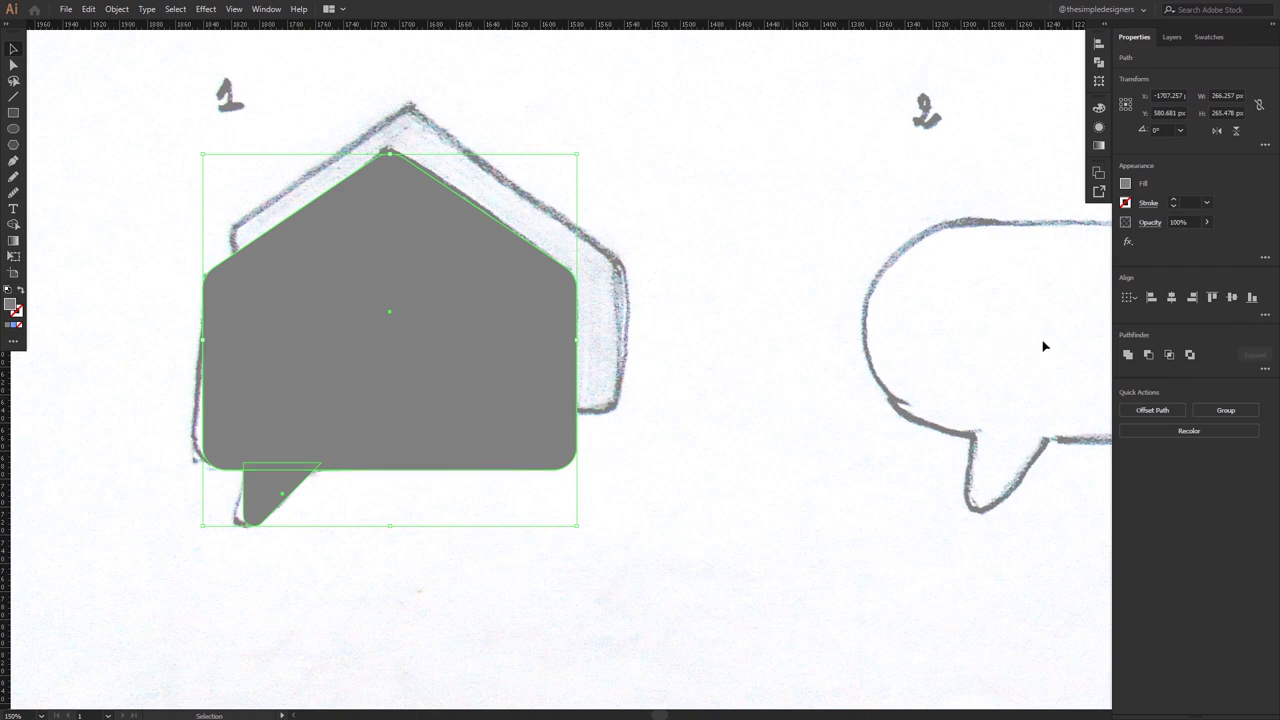
{"action": "left_click", "coordinate": [1127, 354]}
{"action": "left_click", "coordinate": [564, 395]}
{"action": "scroll", "coordinate": [564, 395], "scroll_direction": "up", "scroll_amount": 2}
{"action": "left_click", "coordinate": [411, 432]}
Add a light grey copy of the bubble behind it, offset up and right.
{"action": "left_click_drag", "start_coordinate": [411, 433], "coordinate": [397, 378]}
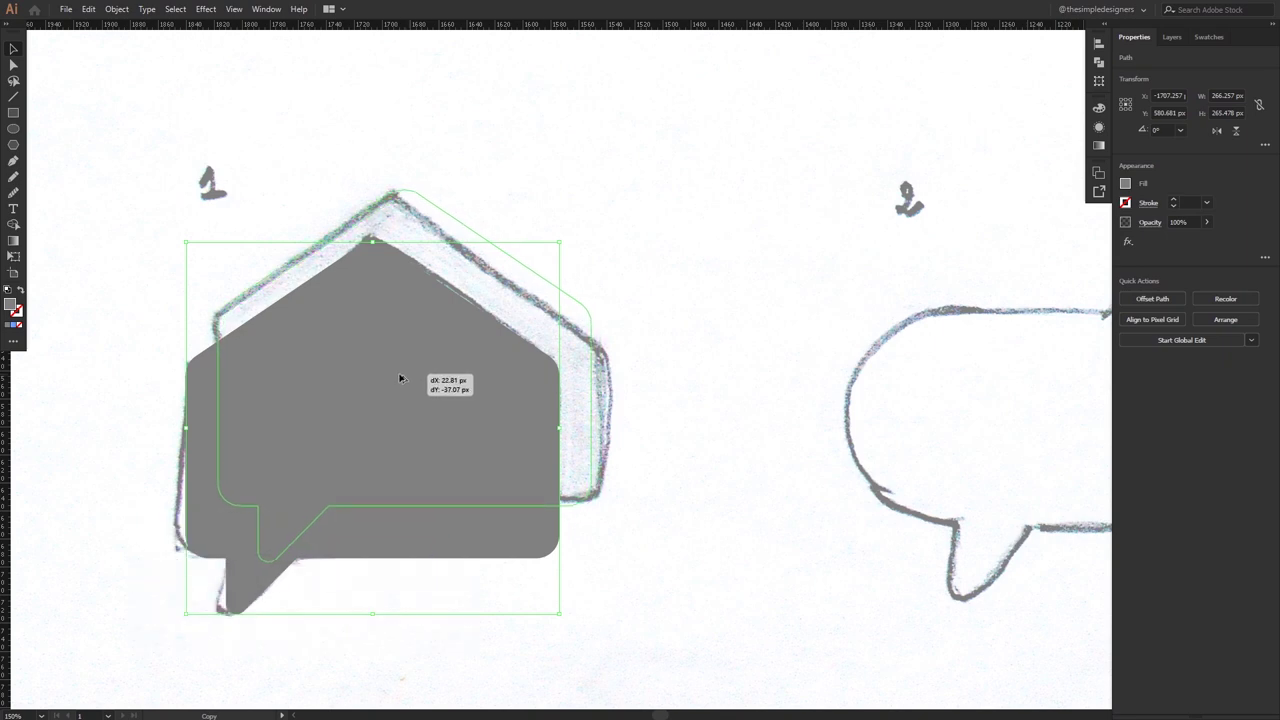
{"action": "left_click_drag", "start_coordinate": [397, 378], "coordinate": [397, 379]}
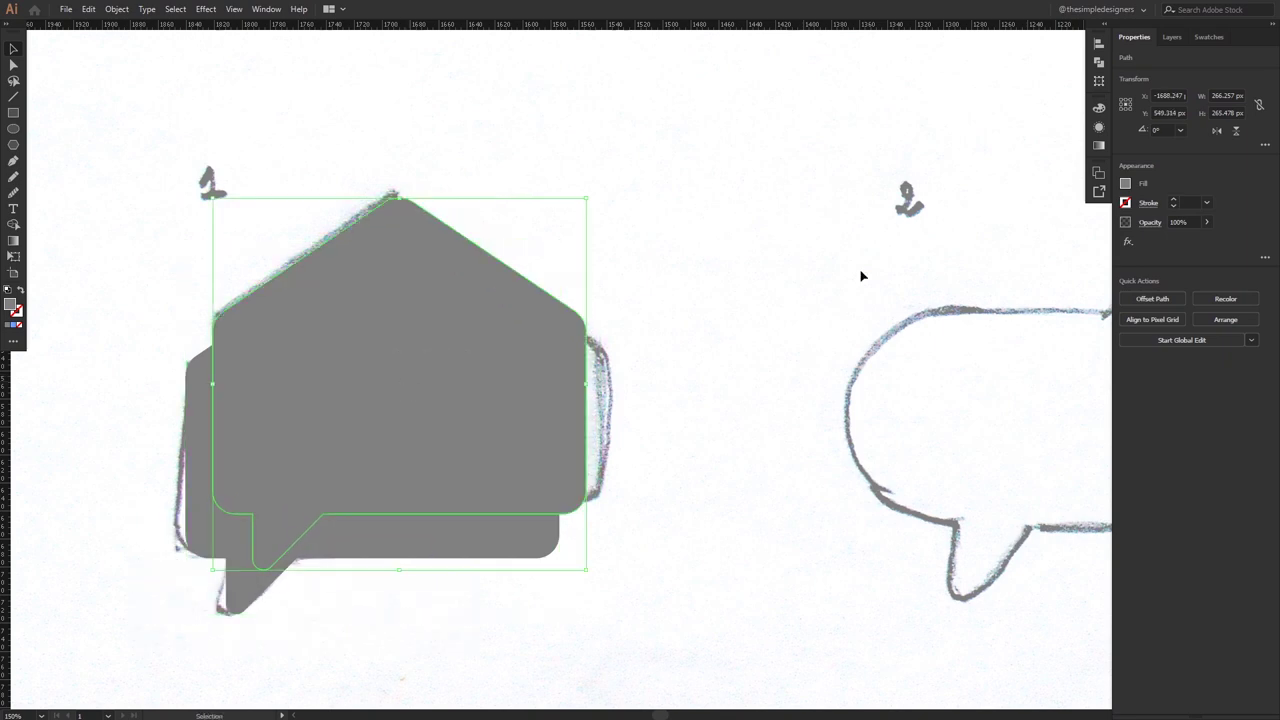
{"action": "left_click", "coordinate": [1209, 37]}
{"action": "left_click", "coordinate": [1255, 215]}
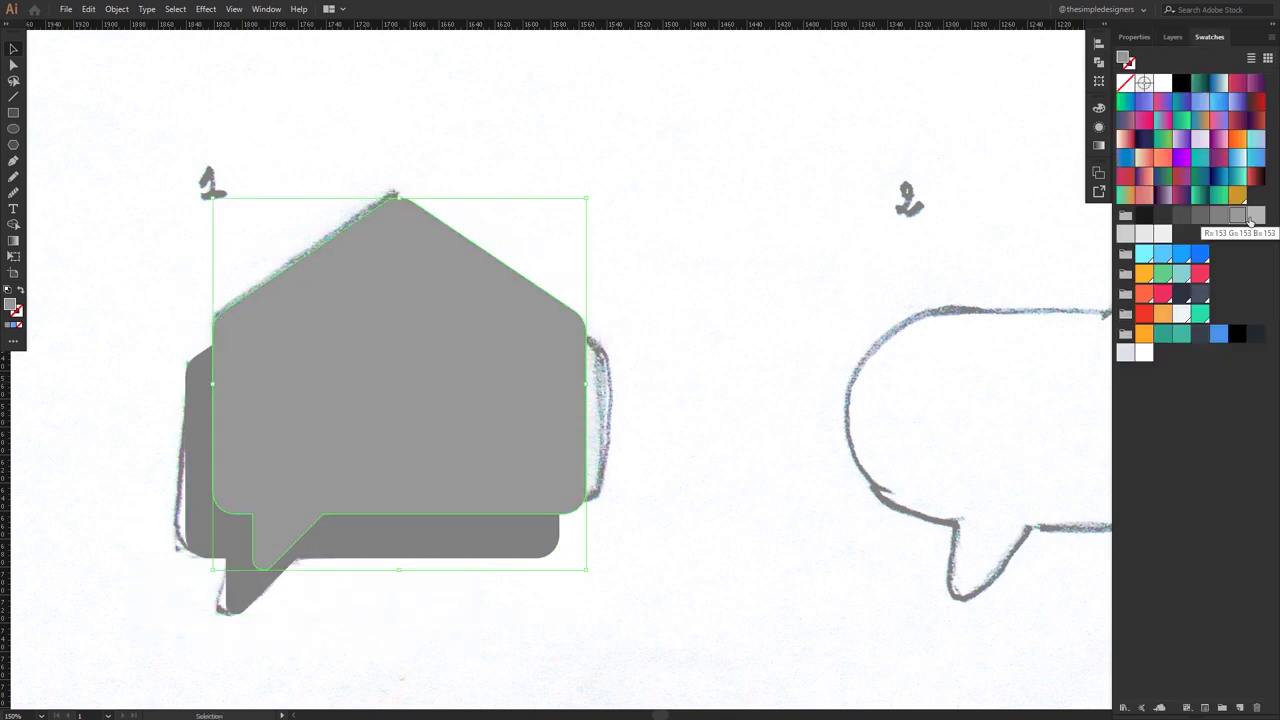
{"action": "key", "text": "ctrl+bracketleft"}
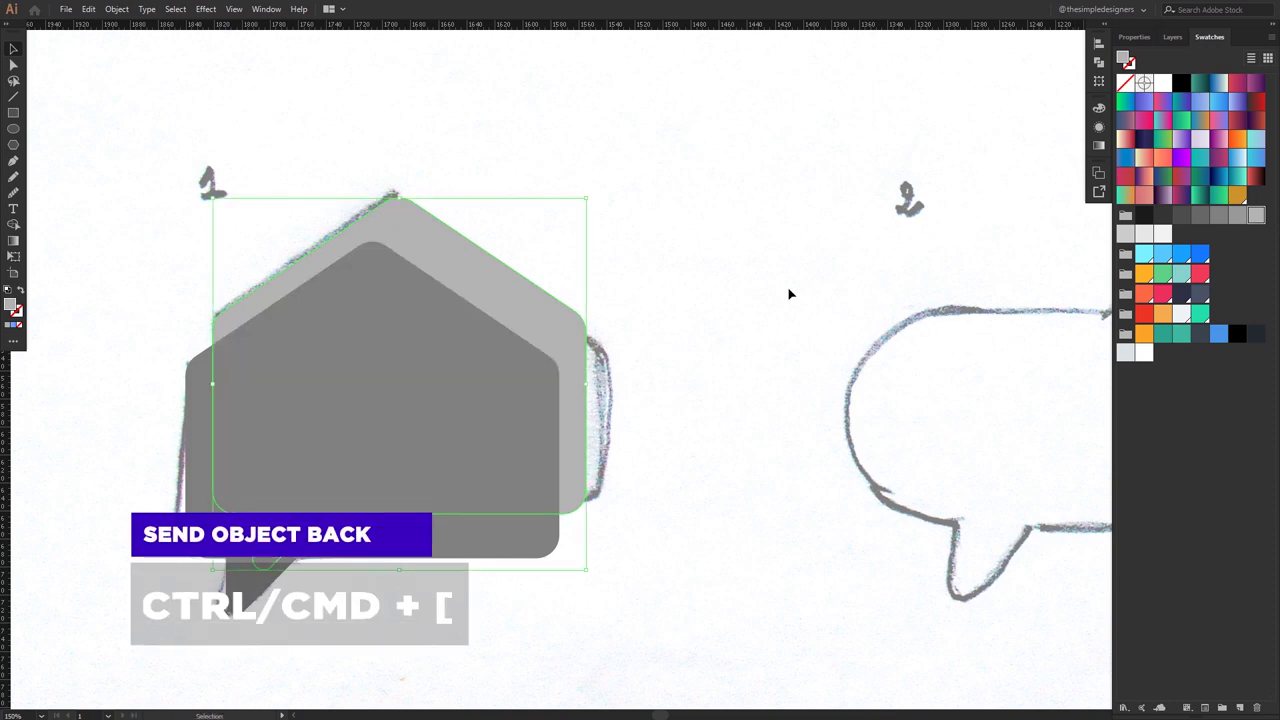
{"action": "scroll", "coordinate": [694, 343], "scroll_direction": "down", "scroll_amount": 1}
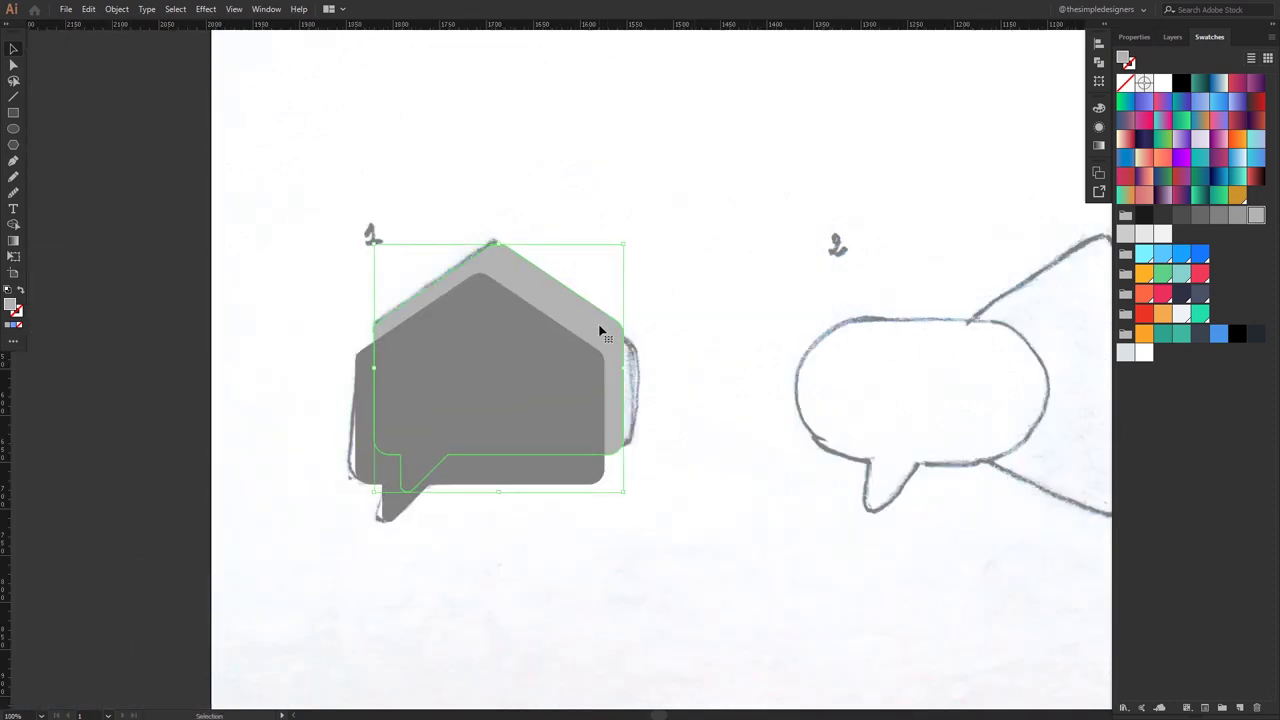
{"action": "key", "text": "Right"}
{"action": "key", "text": "Right"}
{"action": "key", "text": "Right"}
{"action": "key", "text": "Right"}
{"action": "key", "text": "Up"}
{"action": "key", "text": "Up"}
{"action": "key", "text": "Up"}
{"action": "key", "text": "Up"}
{"action": "key", "text": "Up"}
{"action": "key", "text": "Left"}
{"action": "key", "text": "Left"}
{"action": "key", "text": "Left"}
{"action": "key", "text": "Left"}
{"action": "key", "text": "Left"}
{"action": "left_click", "coordinate": [697, 340]}
{"action": "scroll", "coordinate": [697, 340], "scroll_direction": "down", "scroll_amount": 1}
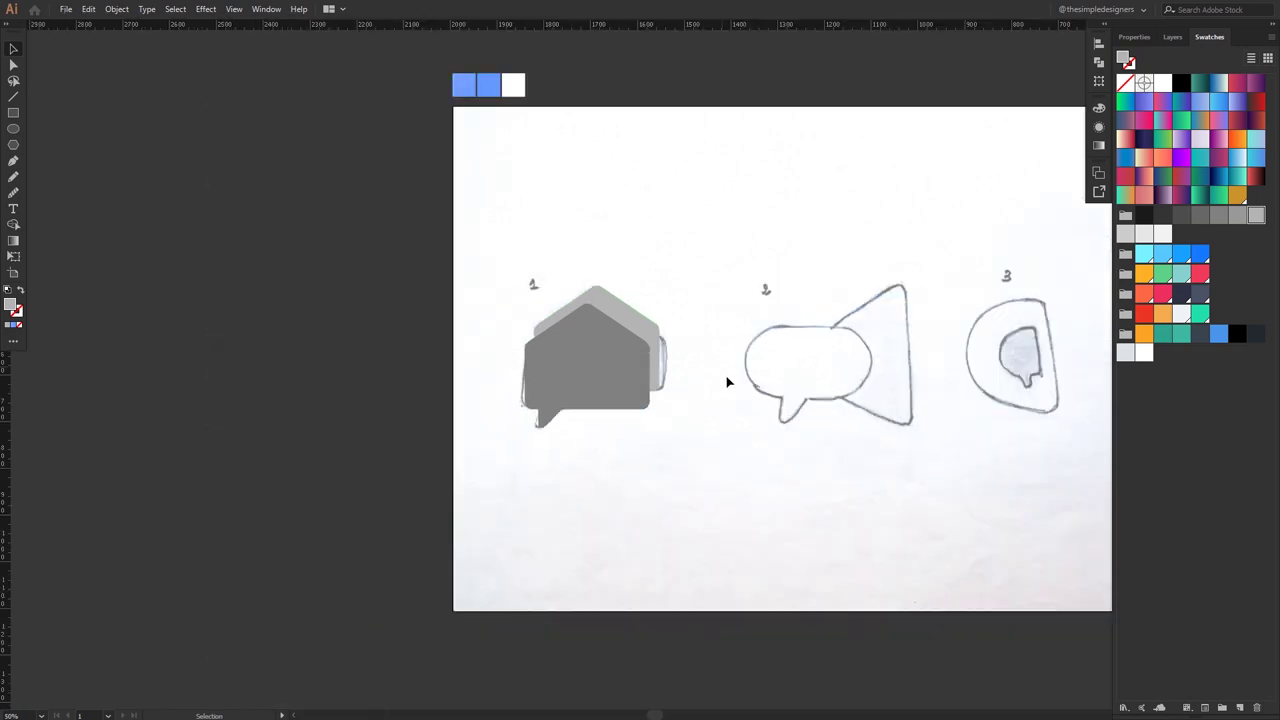
Draw a rectangle over sketch 2's bubble body and round both ends into a pill.
{"action": "scroll", "coordinate": [528, 380], "scroll_direction": "up", "scroll_amount": 2}
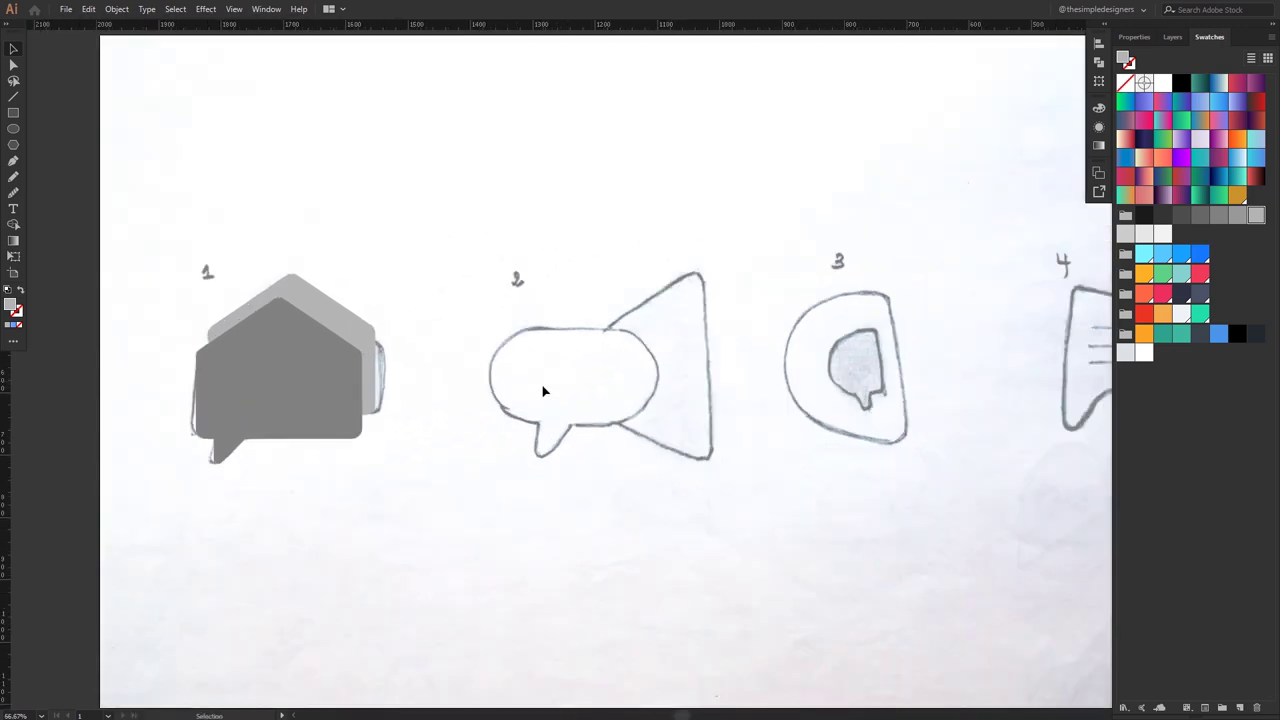
{"action": "scroll", "coordinate": [535, 390], "scroll_direction": "up", "scroll_amount": 1}
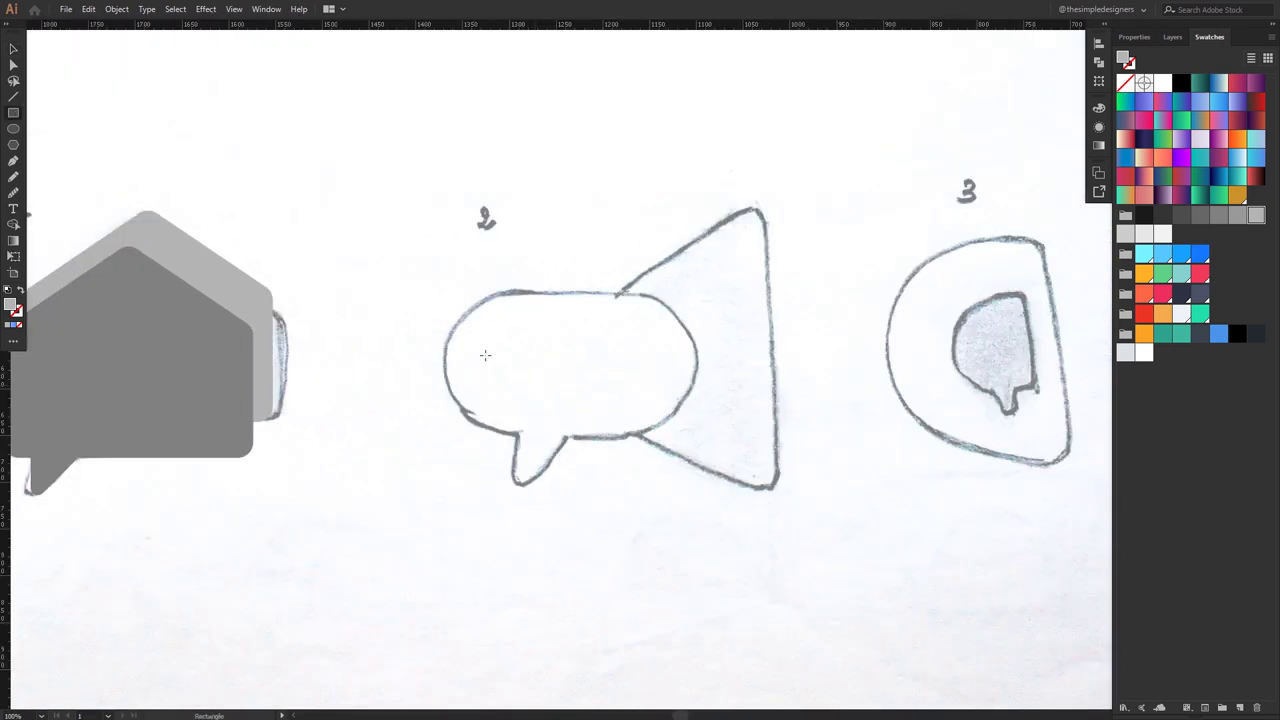
{"action": "left_click_drag", "start_coordinate": [448, 291], "coordinate": [689, 437]}
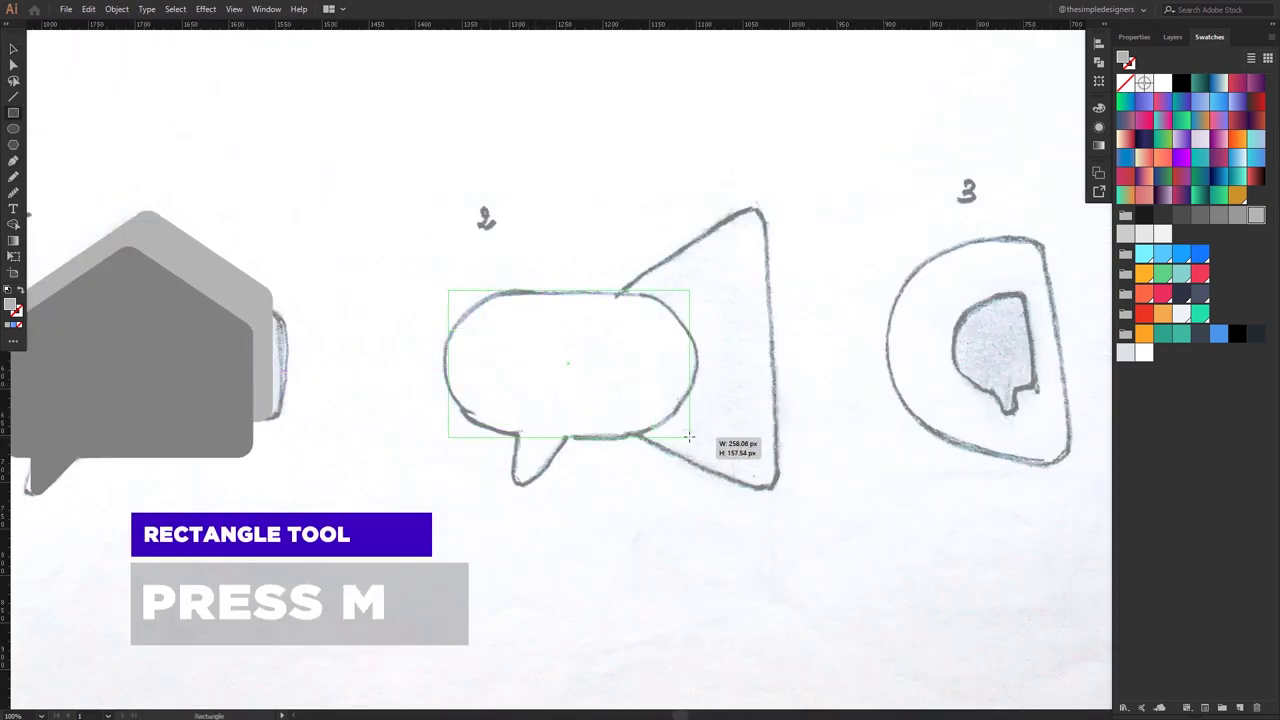
{"action": "left_click_drag", "start_coordinate": [689, 437], "coordinate": [697, 435]}
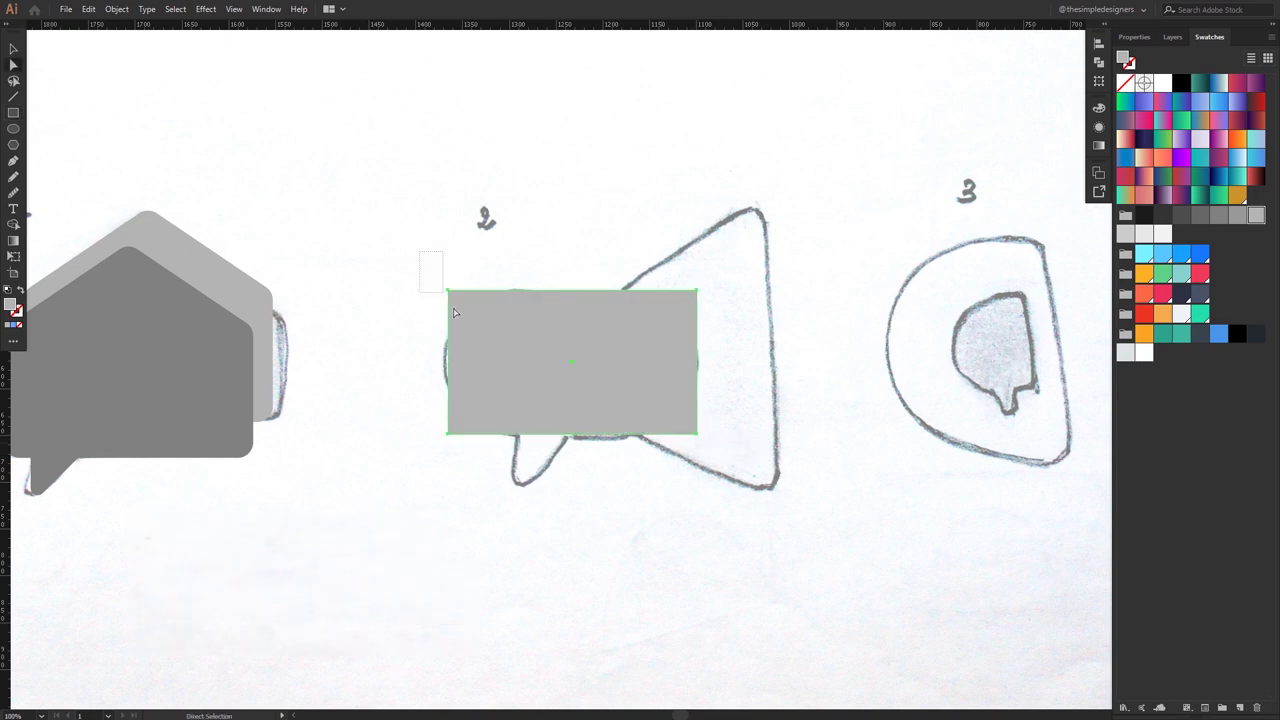
{"action": "left_click_drag", "start_coordinate": [453, 313], "coordinate": [482, 466]}
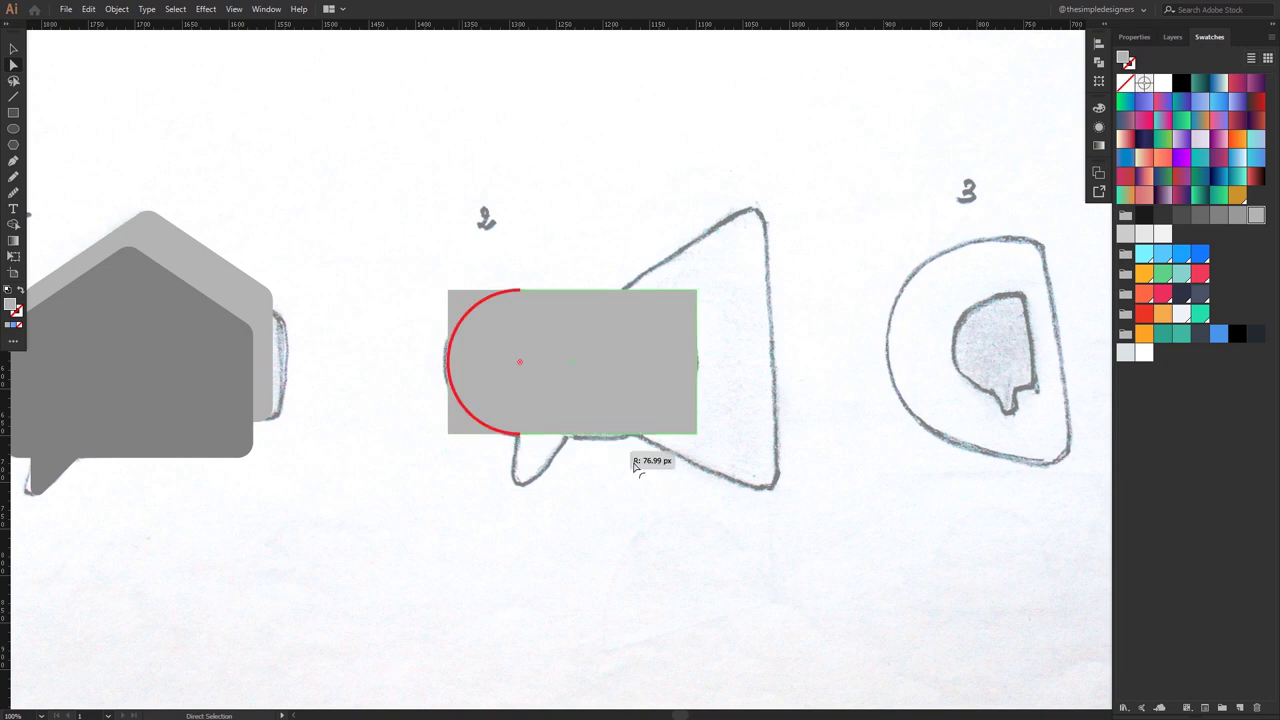
{"action": "left_click_drag", "start_coordinate": [456, 301], "coordinate": [640, 457]}
{"action": "mouse_move", "coordinate": [716, 492]}
{"action": "left_mouse_down"}
{"action": "mouse_move", "coordinate": [670, 286]}
{"action": "mouse_move", "coordinate": [610, 514]}
{"action": "left_mouse_up"}
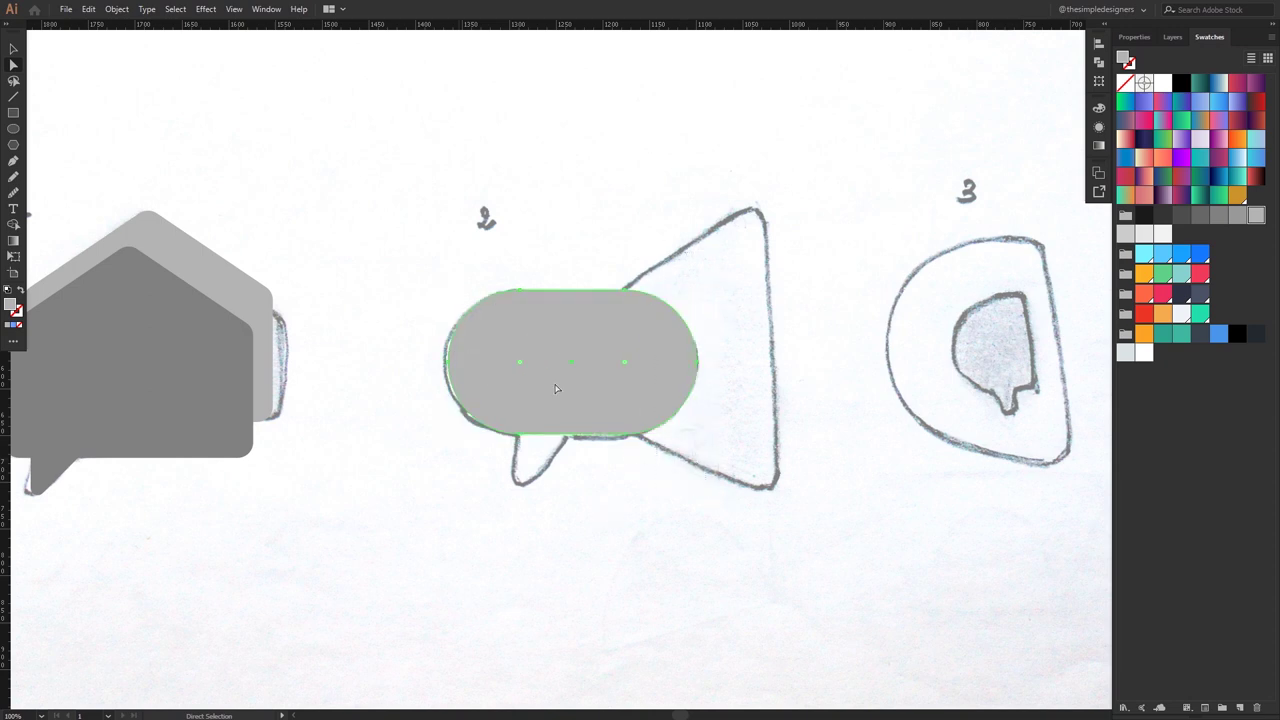
Eyedrop the house's dark grey onto the pill and draw a small square below it.
{"action": "key", "text": "i"}
{"action": "left_click", "coordinate": [237, 357]}
{"action": "key", "text": "v"}
{"action": "left_click", "coordinate": [571, 357]}
{"action": "left_click", "coordinate": [592, 520]}
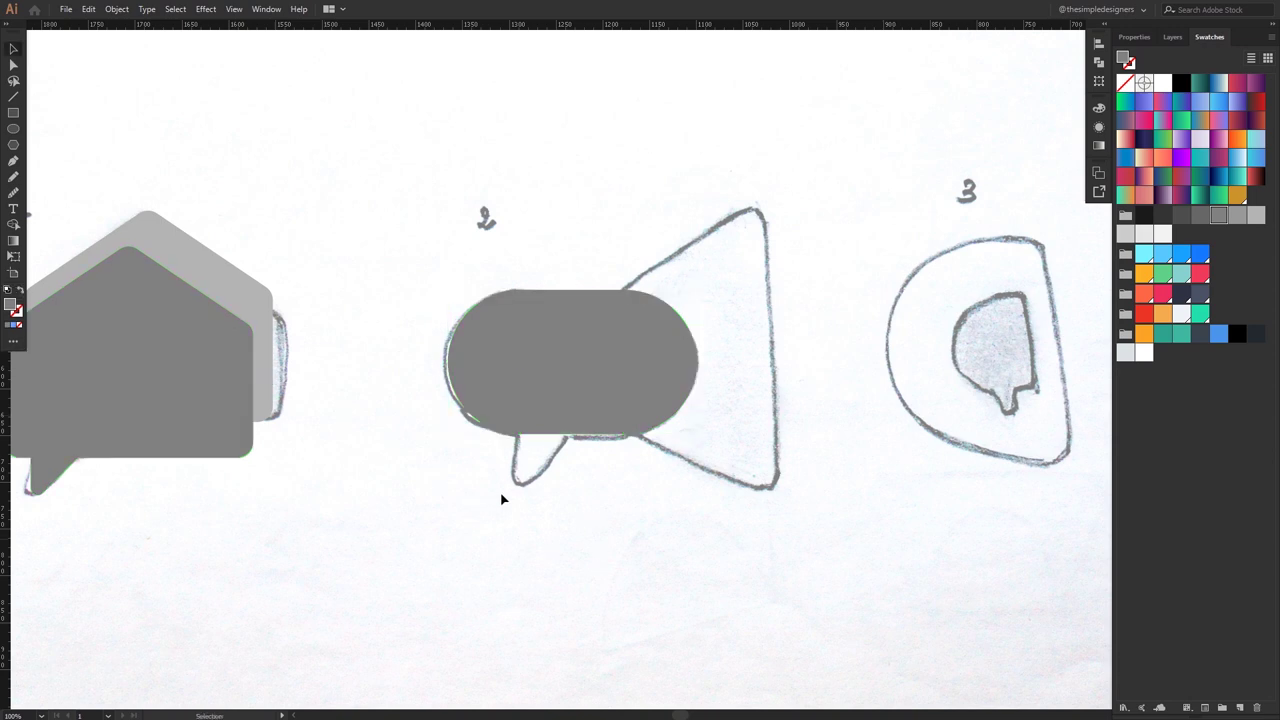
{"action": "left_click", "coordinate": [13, 112]}
{"action": "left_click_drag", "start_coordinate": [421, 494], "coordinate": [490, 563]}
Turn the square into a triangle tail under the pill and round its bottom corner.
{"action": "key", "text": "a"}
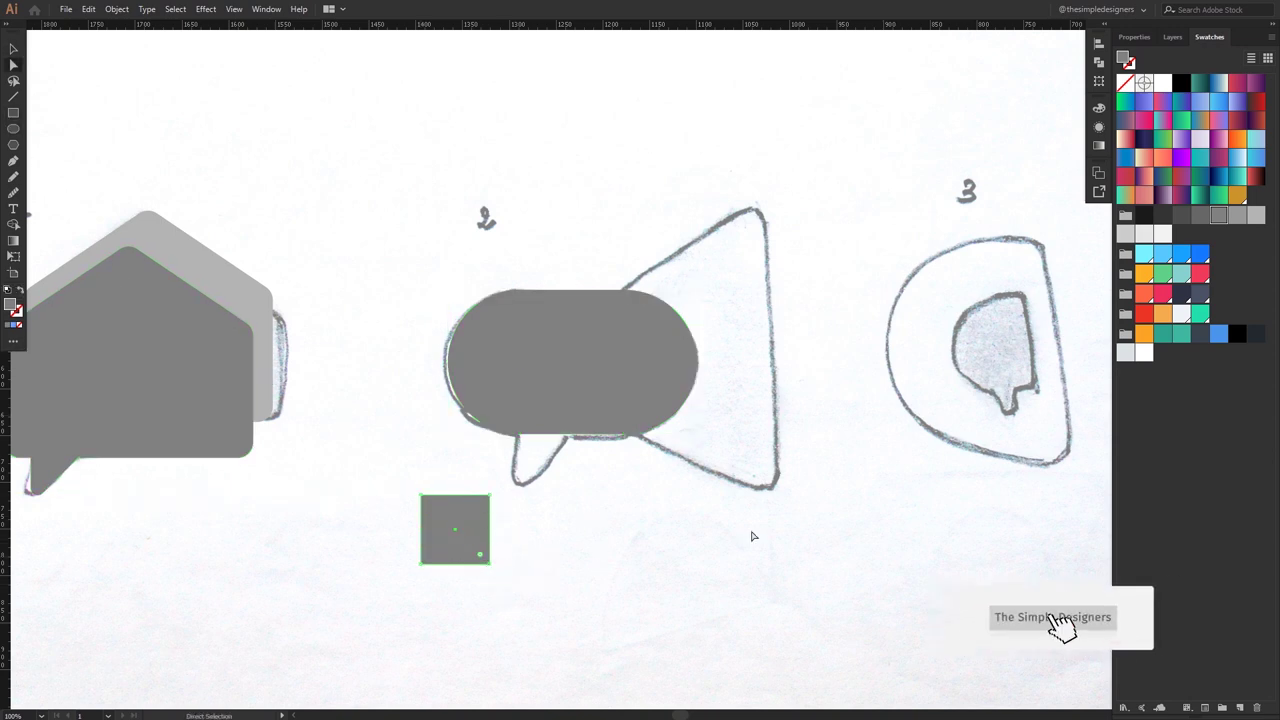
{"action": "left_click", "coordinate": [1140, 40]}
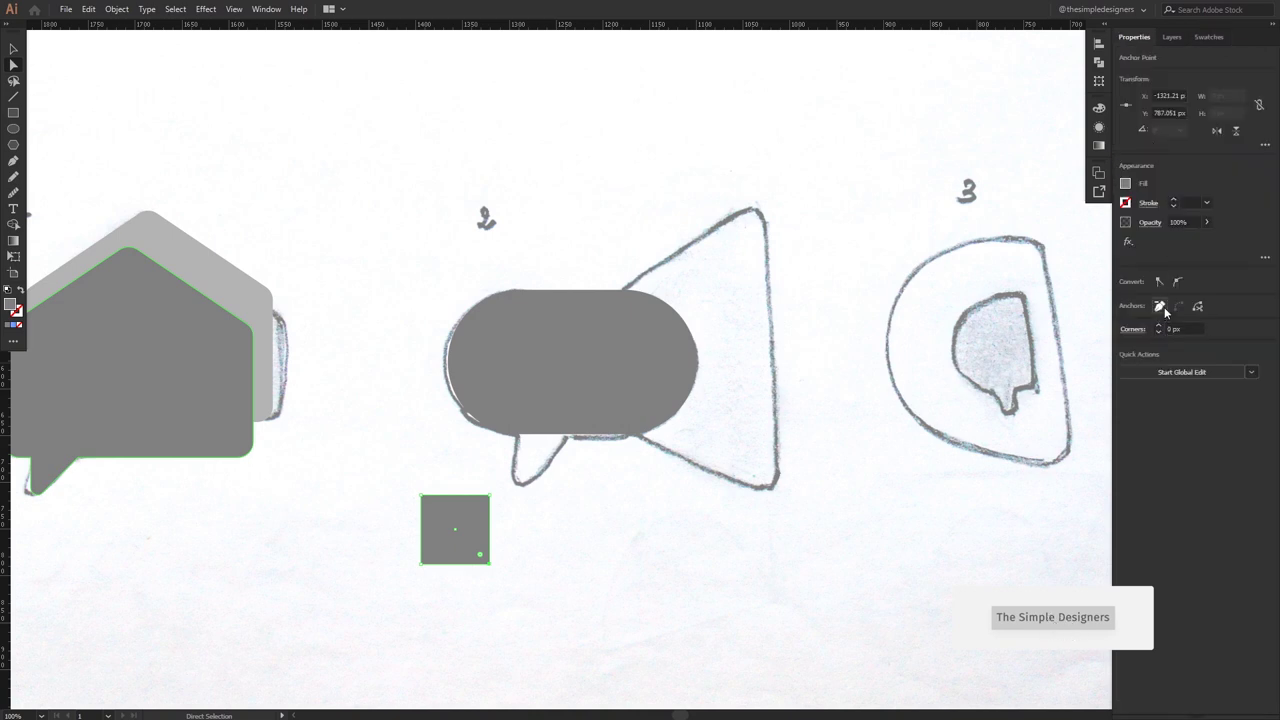
{"action": "left_click", "coordinate": [1162, 308]}
{"action": "mouse_move", "coordinate": [437, 529]}
{"action": "left_mouse_down"}
{"action": "mouse_move", "coordinate": [540, 458]}
{"action": "mouse_move", "coordinate": [527, 468]}
{"action": "left_mouse_up"}
{"action": "key", "text": "a"}
{"action": "left_click", "coordinate": [516, 490]}
Shrink the tail to about 64 × 49 px and nudge it into place.
{"action": "key", "text": "v"}
{"action": "left_click", "coordinate": [571, 480]}
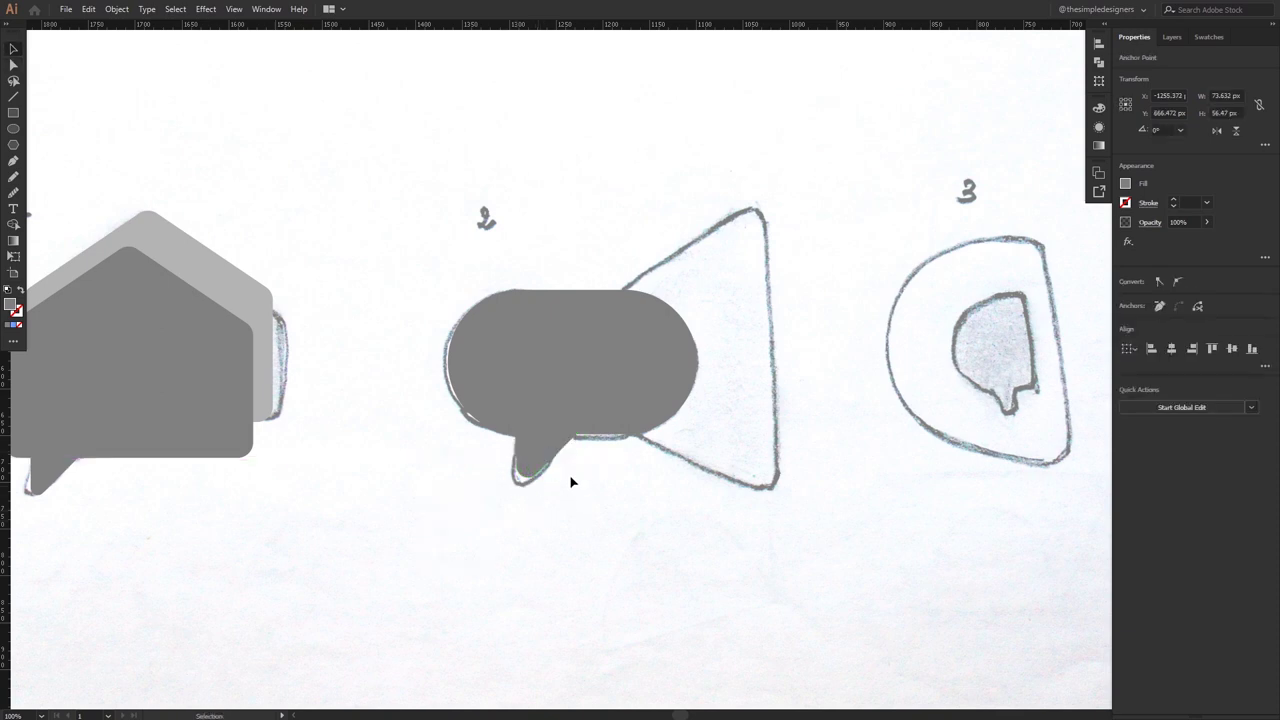
{"action": "scroll", "coordinate": [571, 480], "scroll_direction": "up", "scroll_amount": 3}
{"action": "left_click", "coordinate": [517, 420]}
{"action": "left_click_drag", "start_coordinate": [585, 476], "coordinate": [592, 467]}
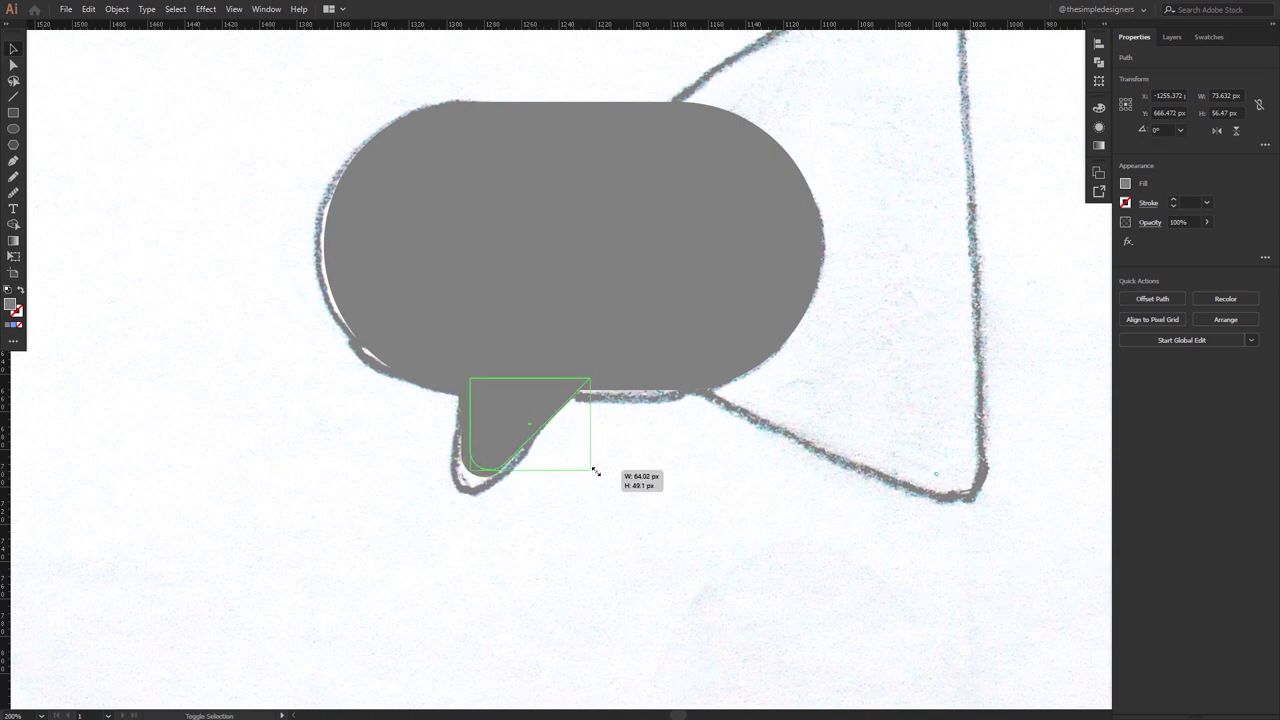
{"action": "left_click_drag", "start_coordinate": [523, 408], "coordinate": [515, 395]}
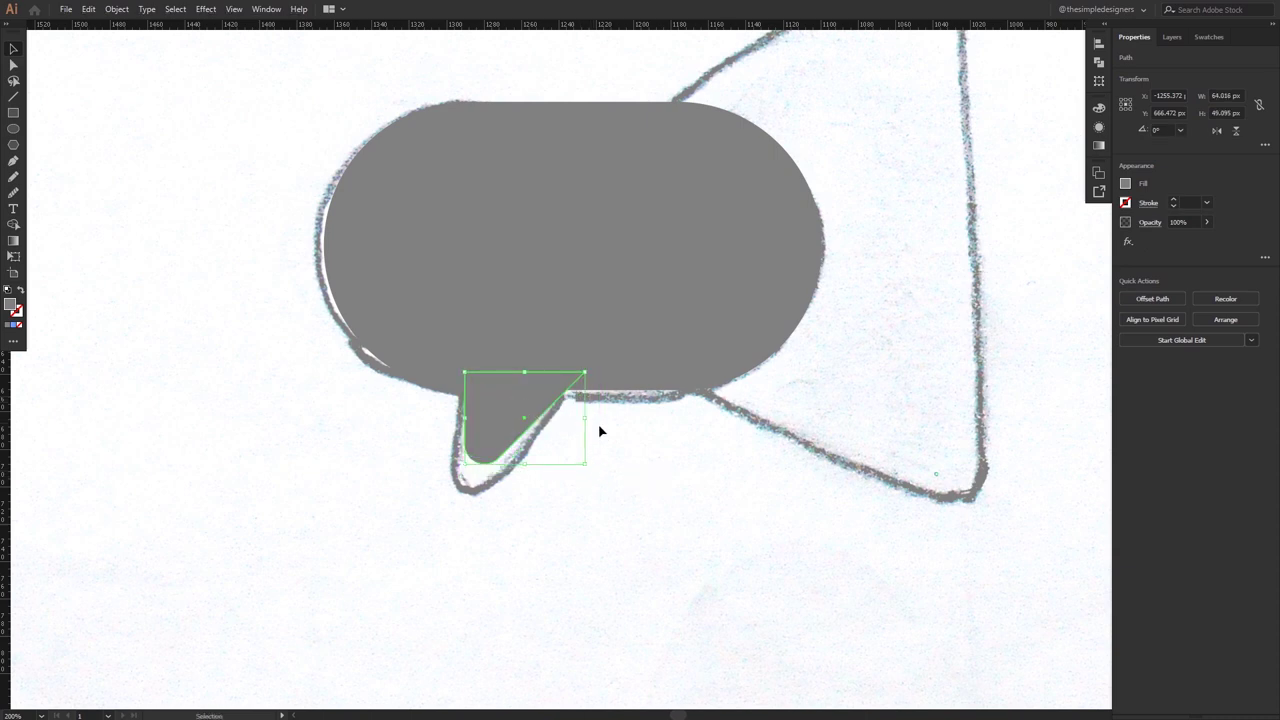
{"action": "left_click", "coordinate": [597, 431]}
{"action": "left_click", "coordinate": [526, 420]}
{"action": "key", "text": "Down"}
{"action": "key", "text": "Down"}
{"action": "key", "text": "Down"}
{"action": "key", "text": "Down"}
{"action": "key", "text": "Down"}
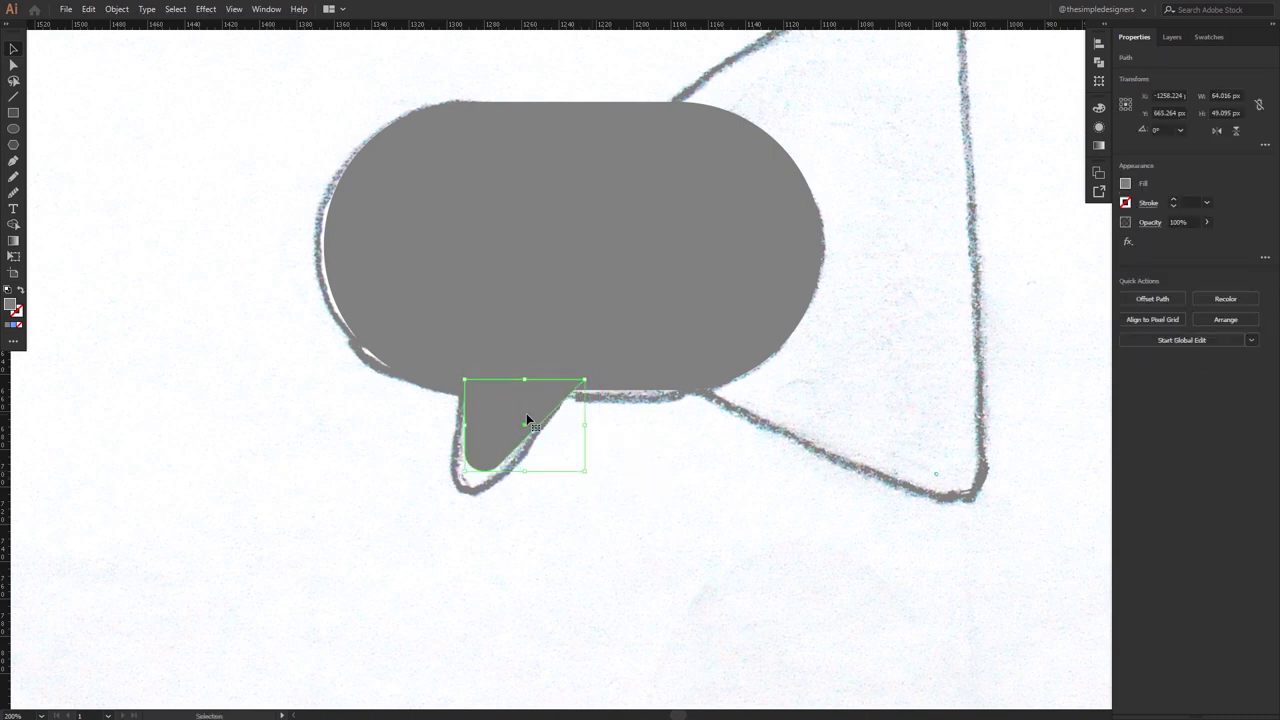
{"action": "left_click", "coordinate": [726, 485]}
Duplicate the pill, rotate the copy vertical over the cone, and make its corners sharp.
{"action": "key", "text": "ctrl+minus"}
{"action": "key", "text": "ctrl+minus"}
{"action": "key", "text": "ctrl+minus"}
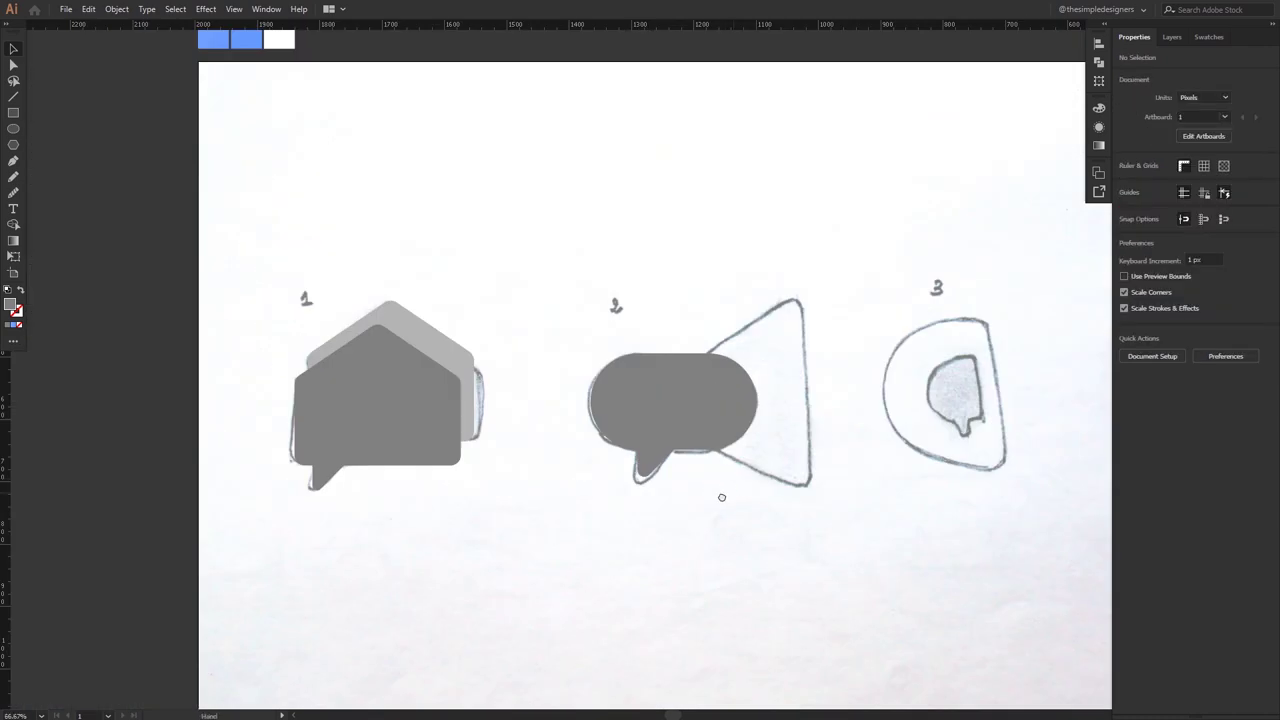
{"action": "left_click", "coordinate": [641, 432]}
{"action": "left_click", "coordinate": [606, 490]}
{"action": "key", "text": "ctrl+plus"}
{"action": "key", "text": "ctrl+plus"}
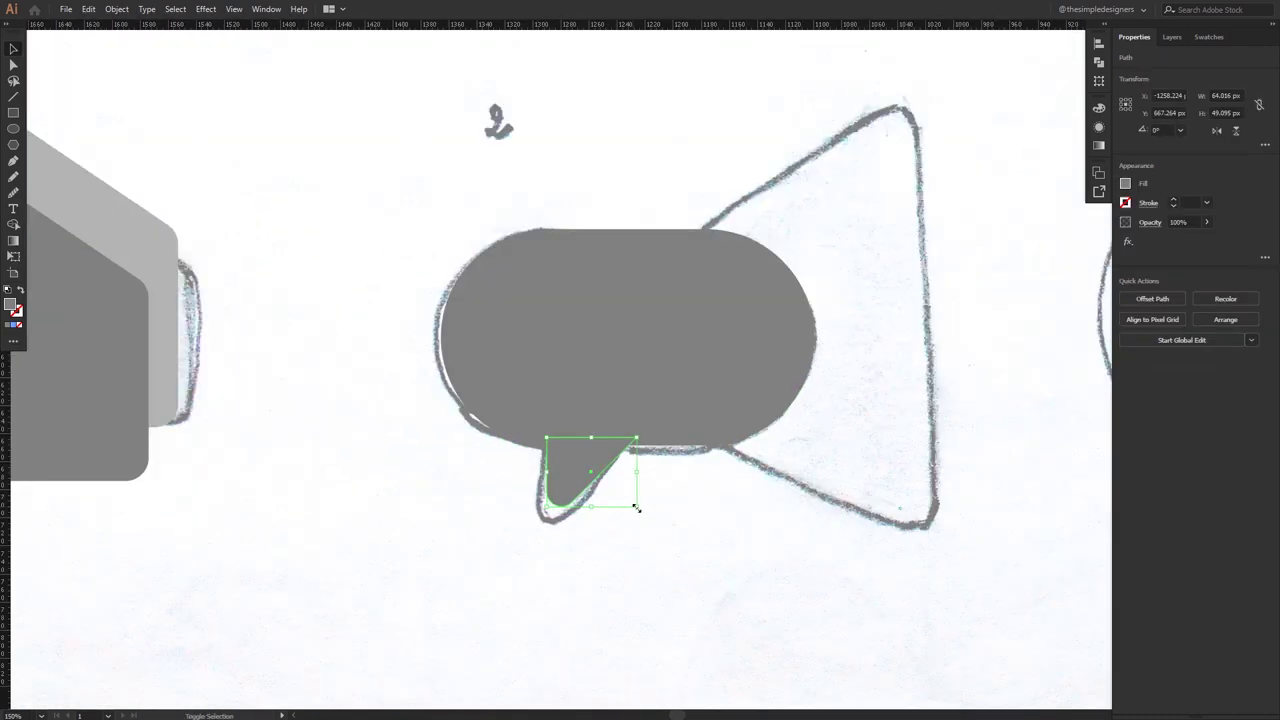
{"action": "left_click", "coordinate": [658, 510]}
{"action": "key", "text": "ctrl+minus"}
{"action": "key", "text": "ctrl+minus"}
{"action": "key", "text": "ctrl+plus"}
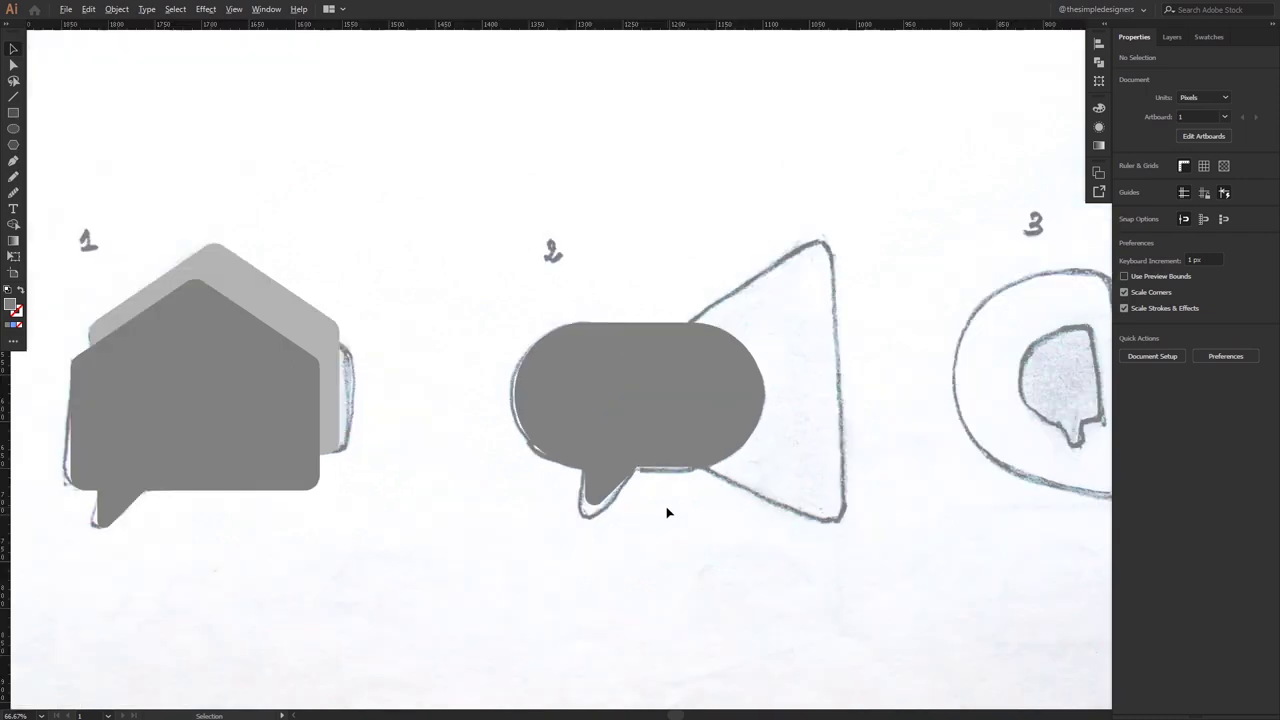
{"action": "left_click", "coordinate": [572, 372]}
{"action": "left_click_drag", "start_coordinate": [570, 381], "coordinate": [704, 354]}
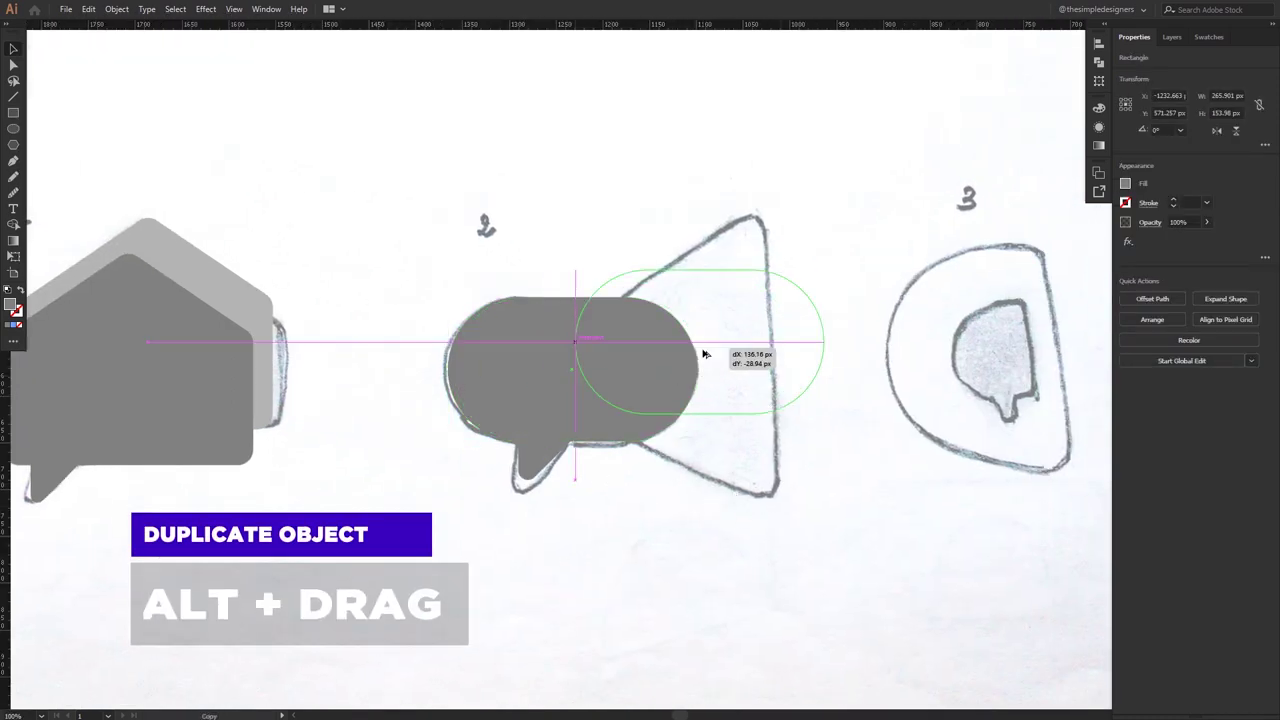
{"action": "mouse_move", "coordinate": [830, 268]}
{"action": "left_mouse_down"}
{"action": "mouse_move", "coordinate": [801, 445]}
{"action": "mouse_move", "coordinate": [788, 456]}
{"action": "left_mouse_up"}
{"action": "left_click", "coordinate": [728, 368]}
{"action": "left_click_drag", "start_coordinate": [699, 291], "coordinate": [766, 129]}
Distort the vertical rectangle into a trapezoid matching the sketched cone with Free Transform.
{"action": "left_click_drag", "start_coordinate": [722, 342], "coordinate": [720, 371]}
{"action": "left_click", "coordinate": [829, 323]}
{"action": "left_click", "coordinate": [678, 352]}
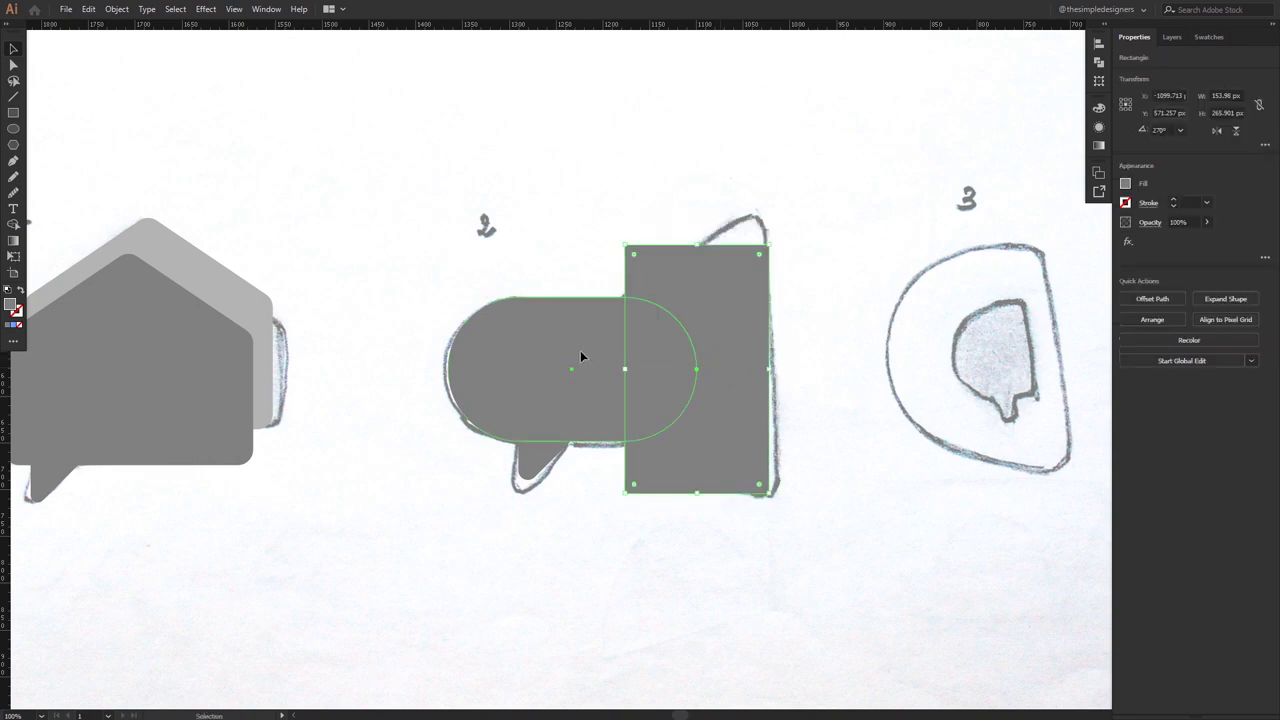
{"action": "left_click", "coordinate": [16, 259]}
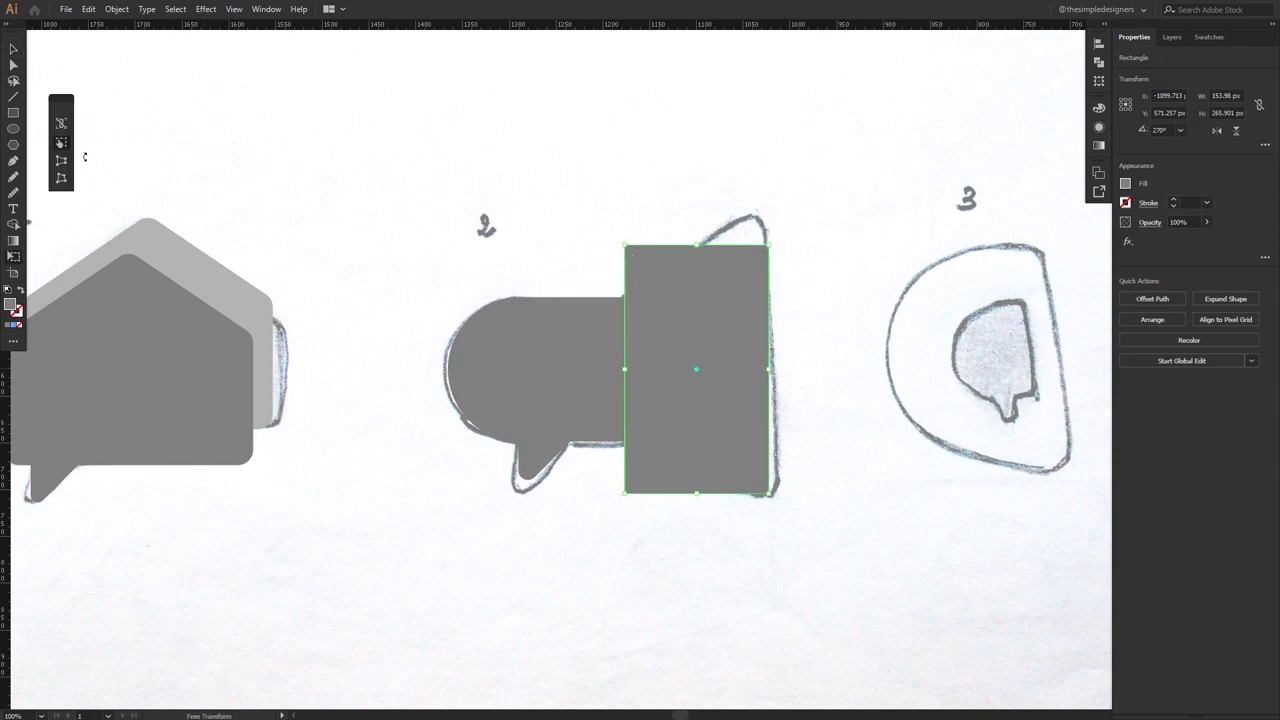
{"action": "left_click_drag", "start_coordinate": [769, 243], "coordinate": [775, 234]}
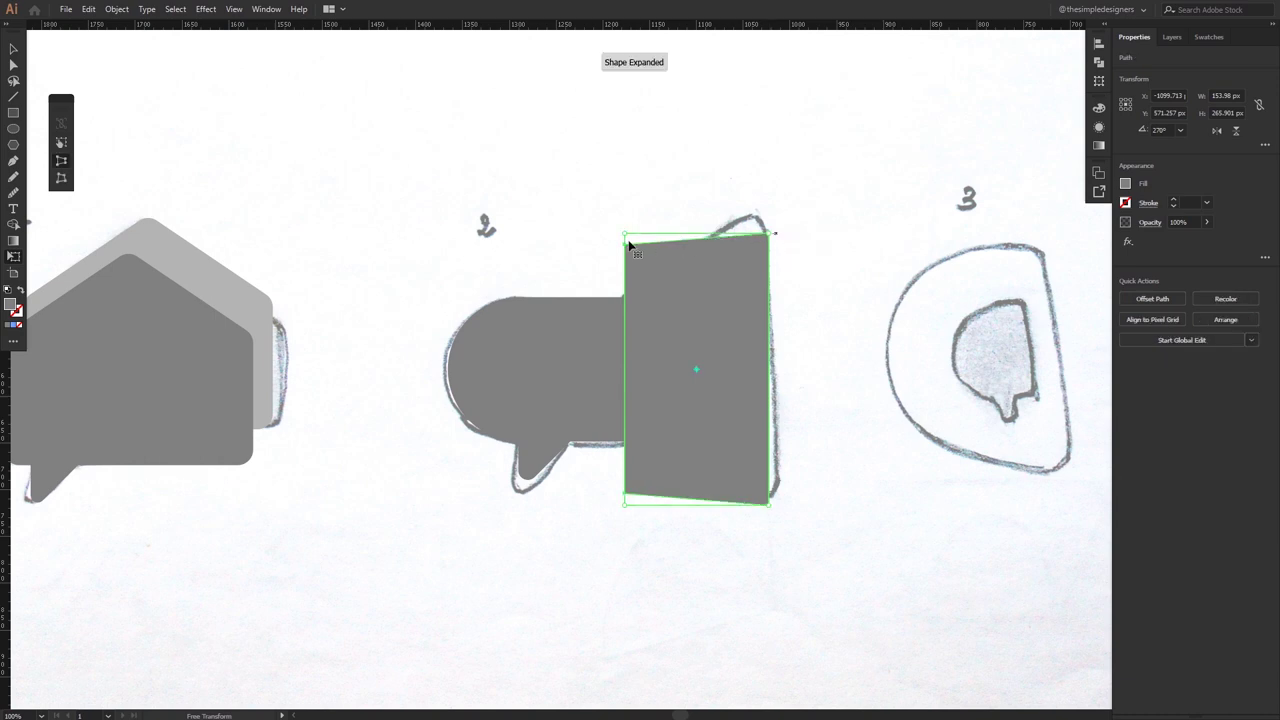
{"action": "left_click_drag", "start_coordinate": [628, 236], "coordinate": [637, 296]}
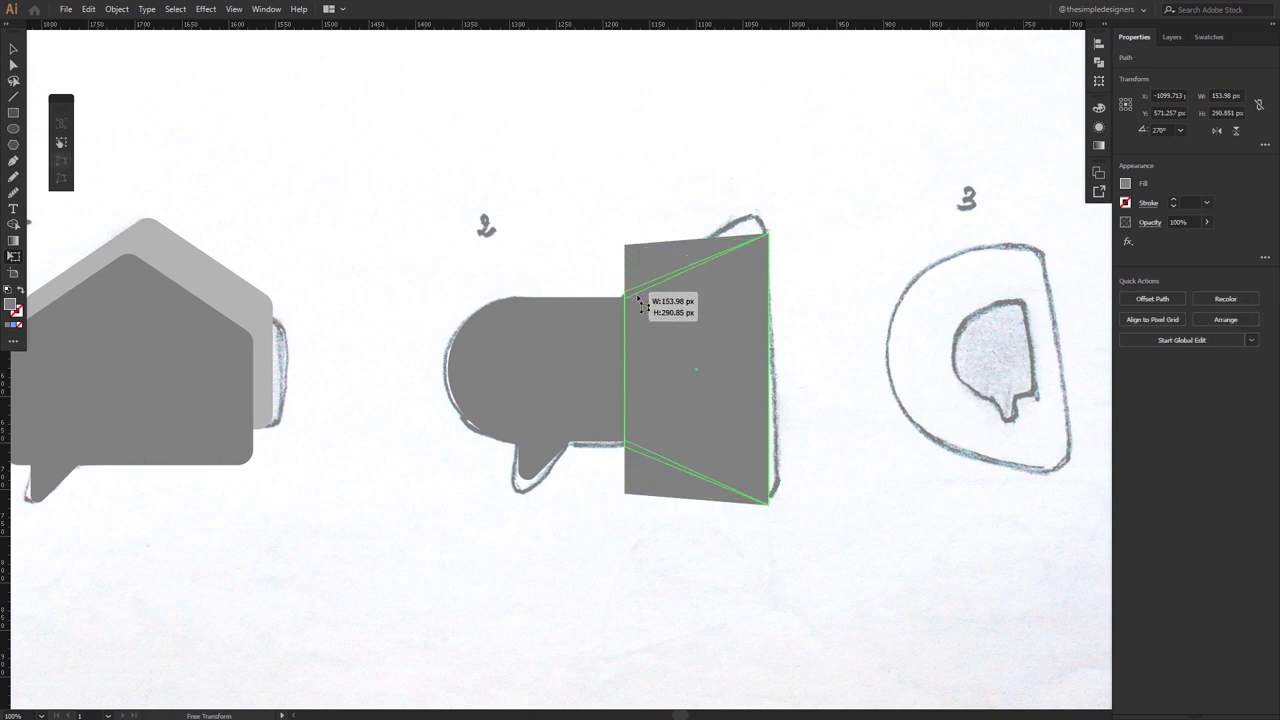
{"action": "left_click_drag", "start_coordinate": [637, 297], "coordinate": [638, 297]}
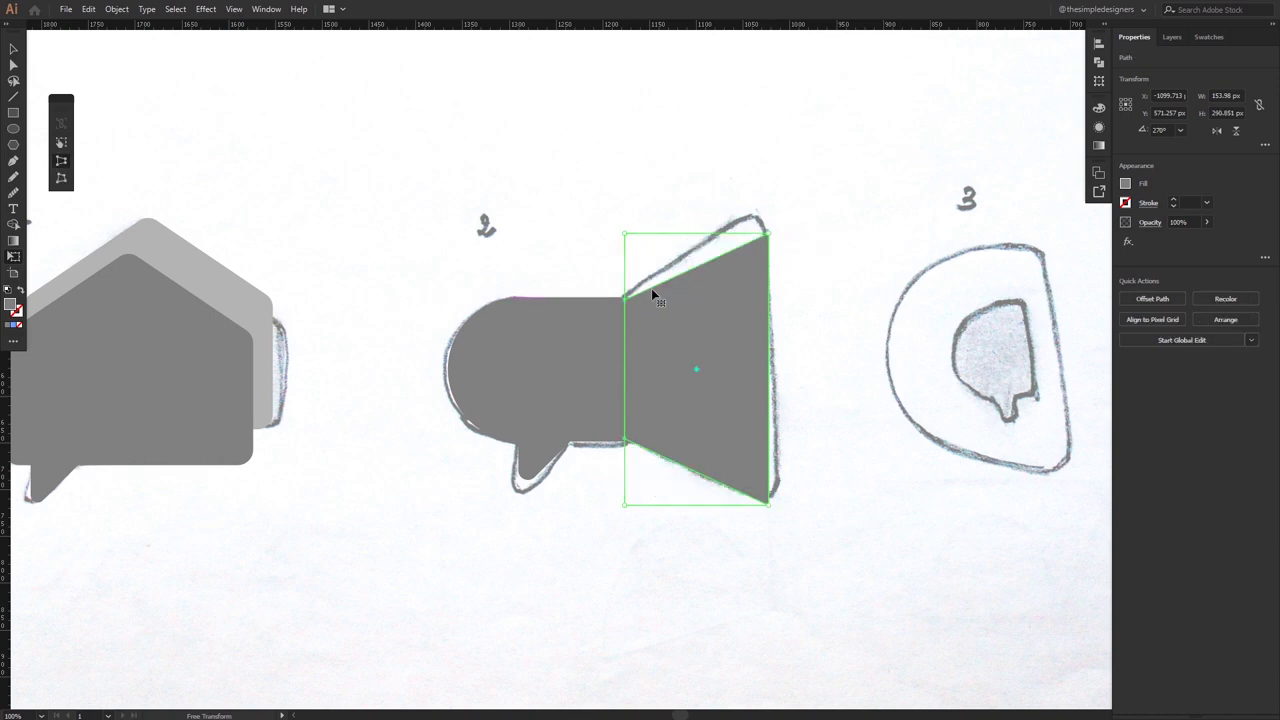
{"action": "scroll", "coordinate": [636, 303], "scroll_direction": "up", "scroll_amount": 1, "text": "alt"}
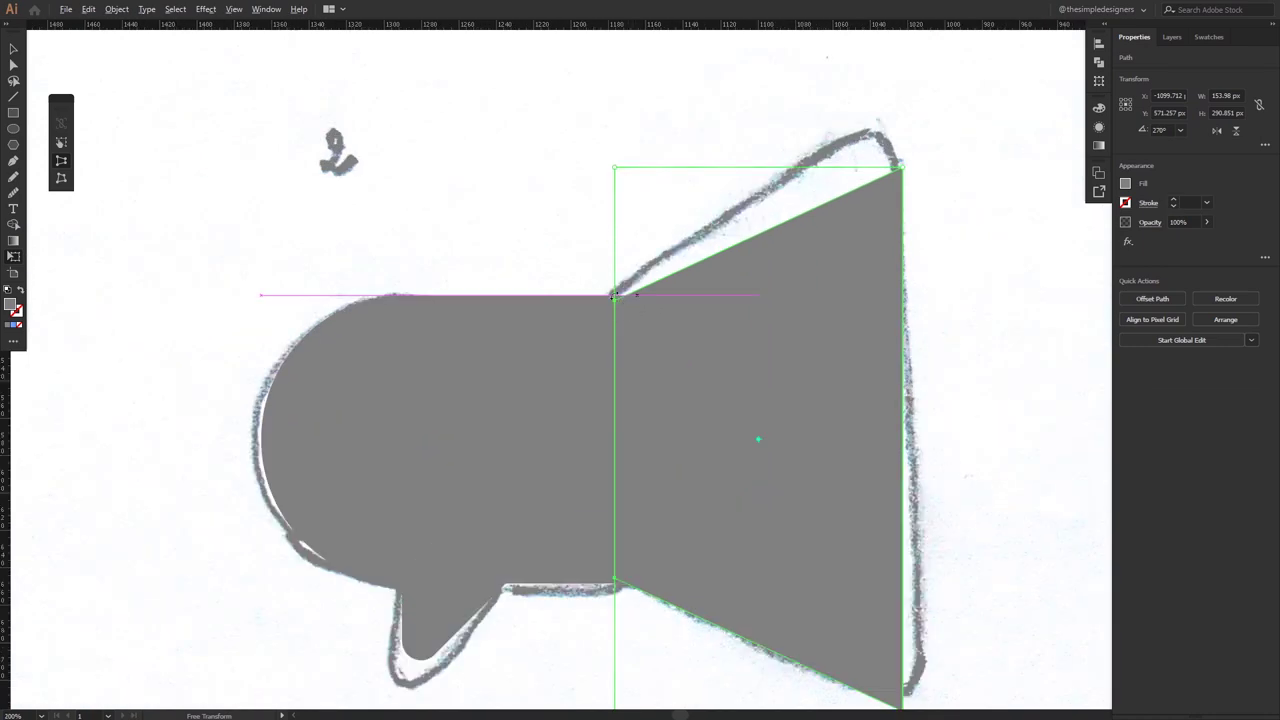
{"action": "scroll", "coordinate": [634, 300], "scroll_direction": "up", "scroll_amount": 1, "text": "alt"}
{"action": "left_click_drag", "start_coordinate": [620, 114], "coordinate": [611, 97]}
{"action": "scroll", "coordinate": [633, 242], "scroll_direction": "down", "scroll_amount": 2}
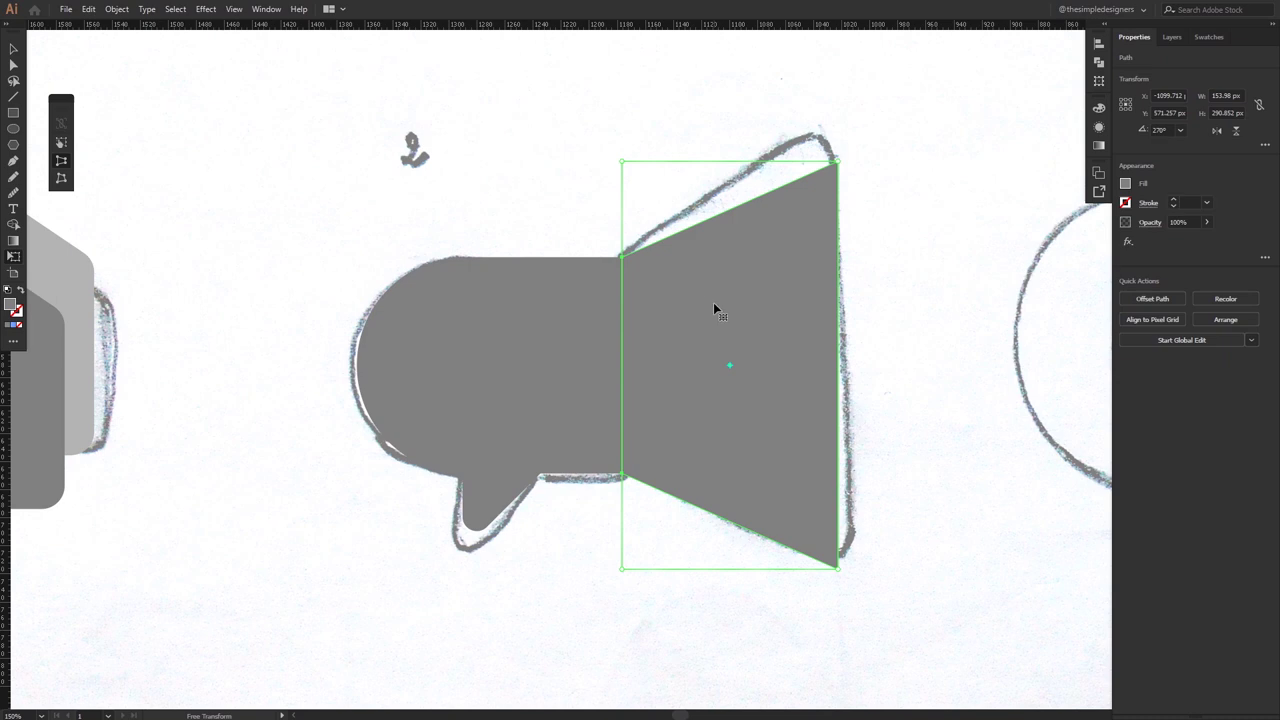
{"action": "key", "text": "v"}
{"action": "left_click", "coordinate": [923, 309]}
Round the trapezoid's corners.
{"action": "key", "text": "a"}
{"action": "left_click_drag", "start_coordinate": [851, 157], "coordinate": [840, 615]}
{"action": "left_click_drag", "start_coordinate": [826, 553], "coordinate": [815, 540]}
{"action": "key", "text": "v"}
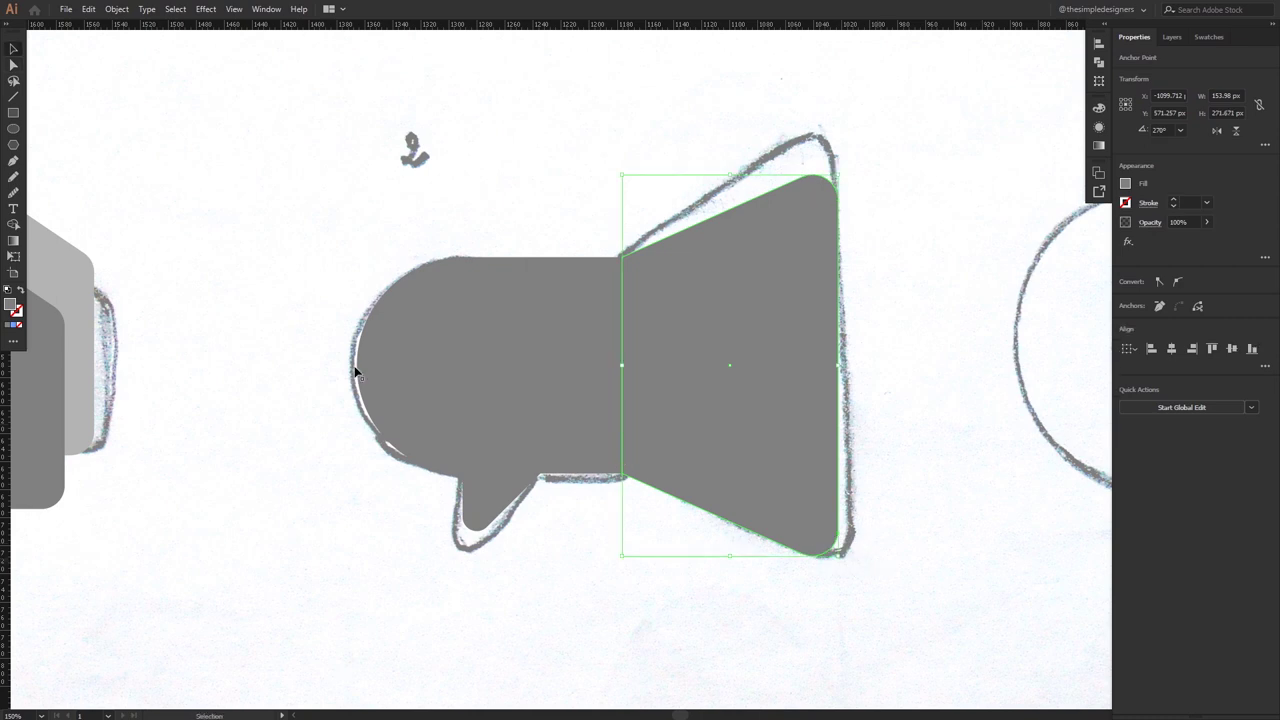
{"action": "scroll", "coordinate": [214, 343], "scroll_direction": "down", "scroll_amount": 2}
Give the trapezoid a lighter grey fill, place it behind the pill, and nudge it 12 px left.
{"action": "key", "text": "i"}
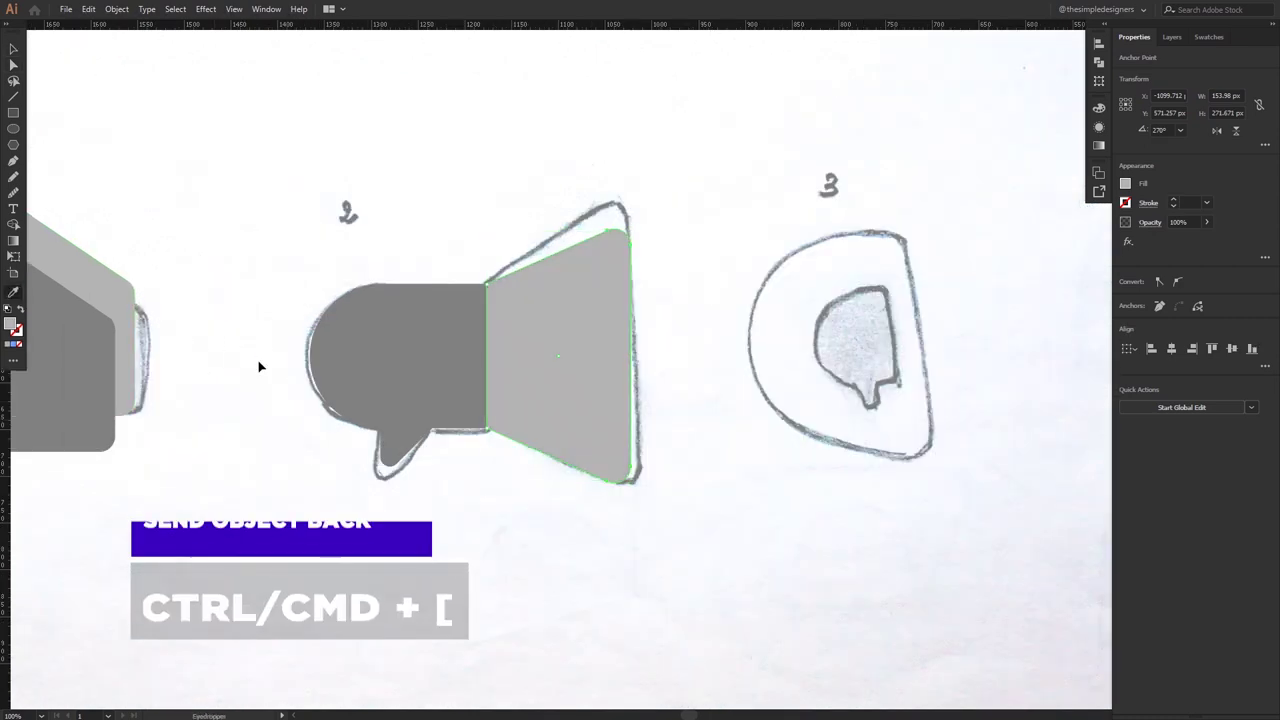
{"action": "key", "text": "ctrl+bracketleft"}
{"action": "key", "text": "v"}
{"action": "left_click", "coordinate": [686, 403]}
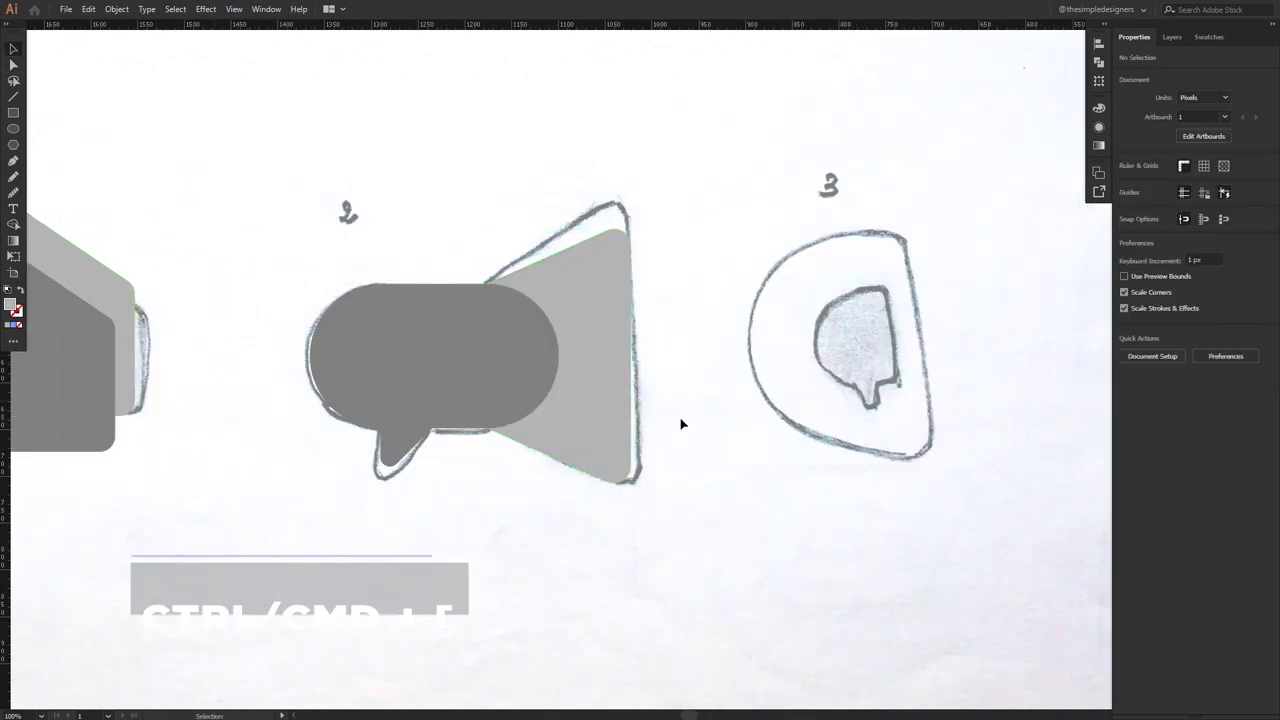
{"action": "left_click", "coordinate": [603, 443]}
{"action": "key", "text": "Left"}
{"action": "key", "text": "Left"}
{"action": "key", "text": "Left"}
{"action": "key", "text": "Left"}
{"action": "key", "text": "Left"}
{"action": "key", "text": "Left"}
{"action": "key", "text": "Left"}
{"action": "key", "text": "Left"}
{"action": "key", "text": "Left"}
{"action": "key", "text": "Left"}
{"action": "key", "text": "Left"}
{"action": "key", "text": "Left"}
{"action": "key", "text": "ctrl+shift+a"}
{"action": "key", "text": "ctrl+0"}
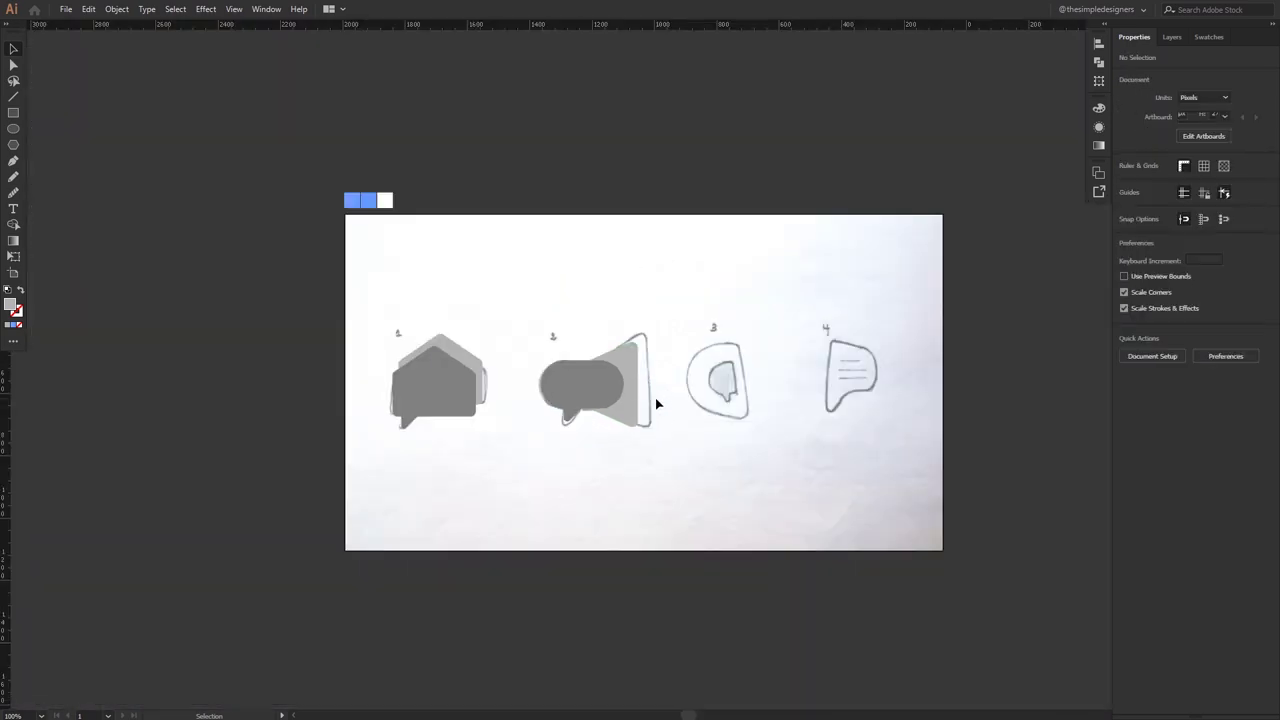
{"action": "scroll", "coordinate": [657, 410], "scroll_direction": "up", "scroll_amount": 5}
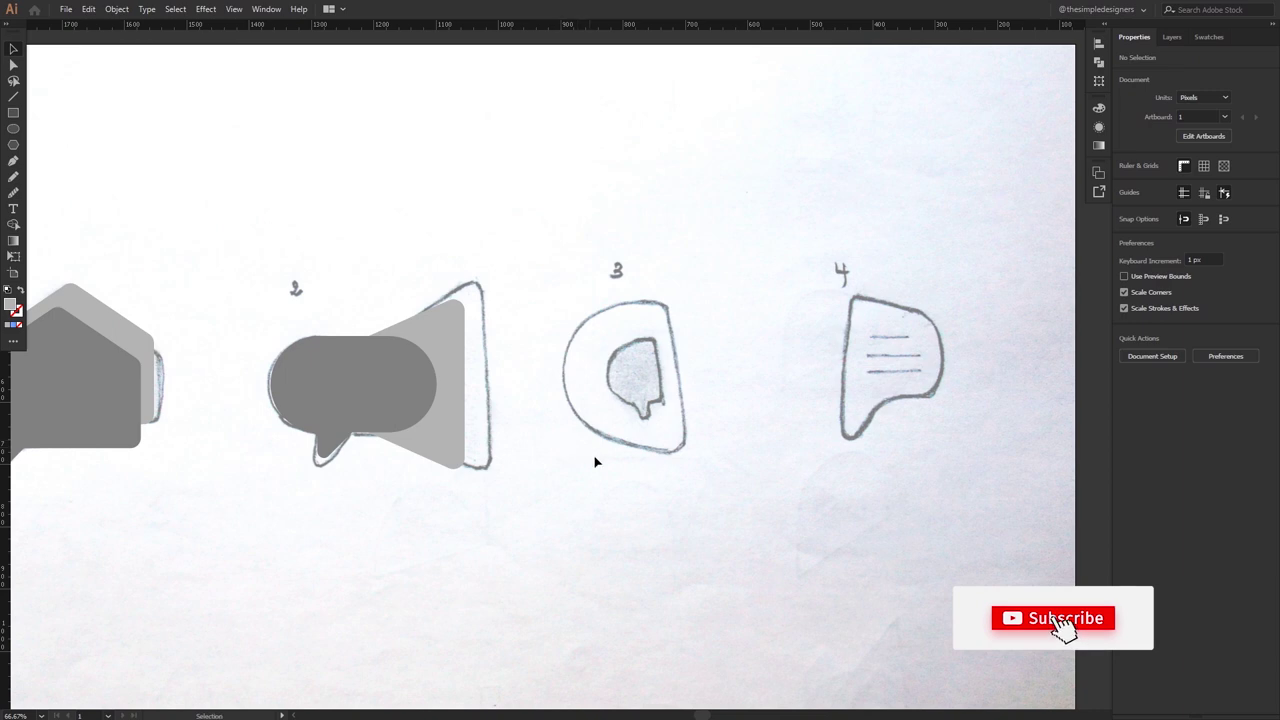
{"action": "scroll", "coordinate": [649, 438], "scroll_direction": "up", "scroll_amount": 1}
Draw a darker grey rectangle over the third sketch.
{"action": "key", "text": "m"}
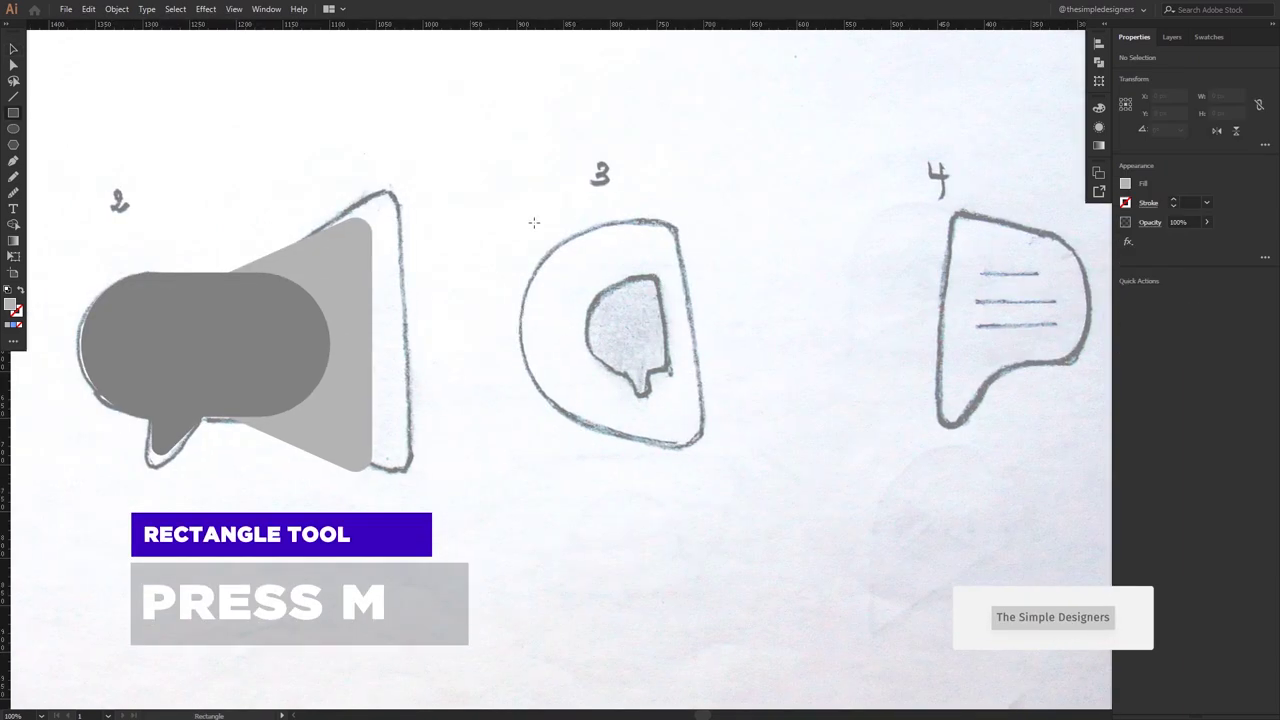
{"action": "mouse_move", "coordinate": [525, 221]}
{"action": "left_mouse_down"}
{"action": "mouse_move", "coordinate": [754, 447]}
{"action": "mouse_move", "coordinate": [737, 448]}
{"action": "left_mouse_up"}
{"action": "left_click", "coordinate": [251, 334]}
{"action": "key", "text": "v"}
{"action": "left_click", "coordinate": [443, 334]}
Round the rectangle's left side into a half circle and nudge its right edge left.
{"action": "key", "text": "a"}
{"action": "left_click_drag", "start_coordinate": [490, 195], "coordinate": [577, 477]}
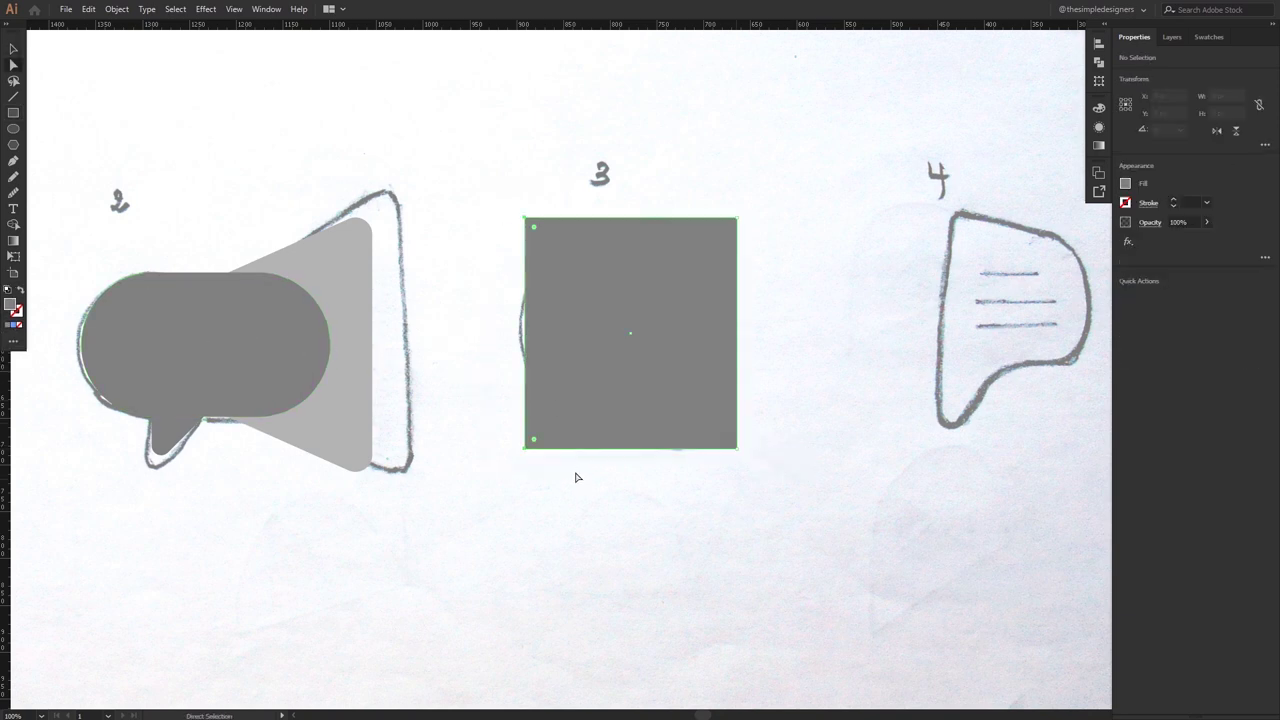
{"action": "left_click_drag", "start_coordinate": [540, 434], "coordinate": [935, 462]}
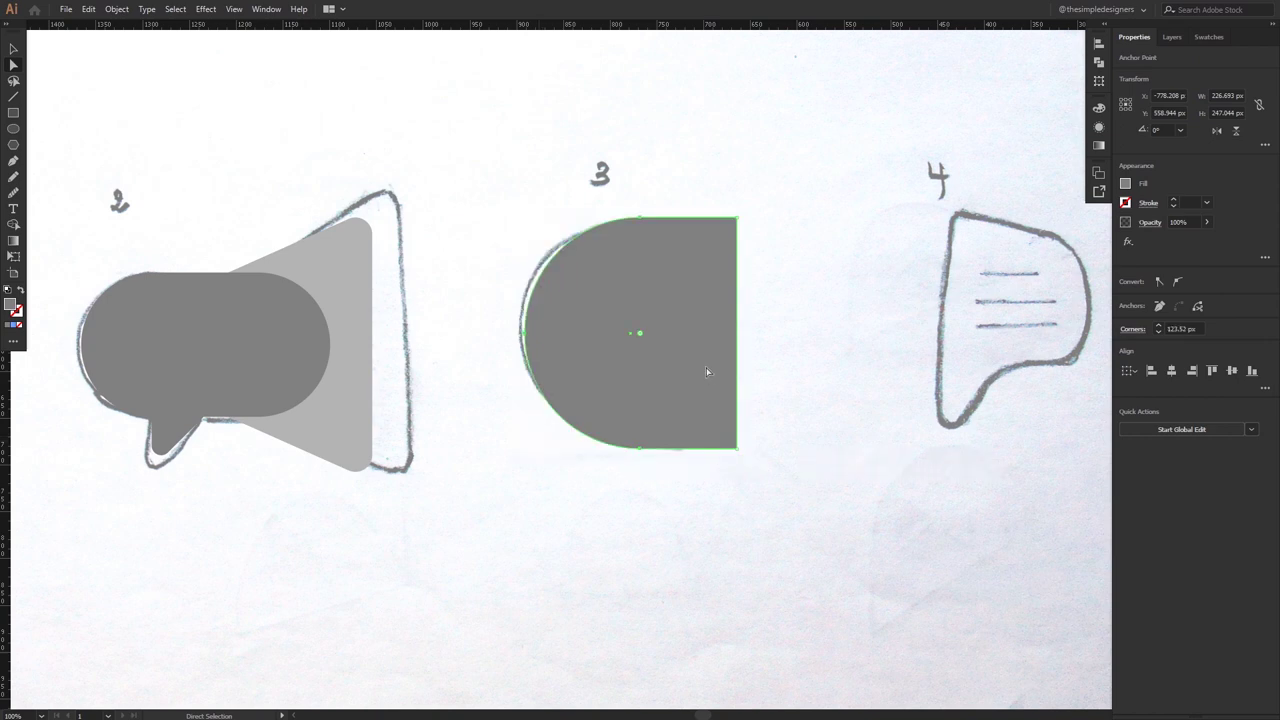
{"action": "left_click_drag", "start_coordinate": [772, 487], "coordinate": [713, 197]}
{"action": "key", "text": "shift+Left"}
{"action": "key", "text": "shift+Left"}
{"action": "key", "text": "shift+Left"}
{"action": "left_click", "coordinate": [751, 457]}
Duplicate the half-circle up and to the right.
{"action": "key", "text": "v"}
{"action": "left_click", "coordinate": [667, 377]}
{"action": "mouse_move", "coordinate": [698, 297]}
{"action": "left_mouse_down"}
{"action": "mouse_move", "coordinate": [855, 245]}
{"action": "mouse_move", "coordinate": [1031, 138]}
{"action": "left_mouse_up"}
{"action": "left_click", "coordinate": [655, 316]}
Nudge the original's bottom-right corner right and slightly round its right corners.
{"action": "key", "text": "a"}
{"action": "left_click", "coordinate": [705, 444]}
{"action": "key", "text": "shift+Right"}
{"action": "left_click", "coordinate": [754, 409], "text": "ctrl"}
{"action": "left_click_drag", "start_coordinate": [704, 197], "coordinate": [690, 236]}
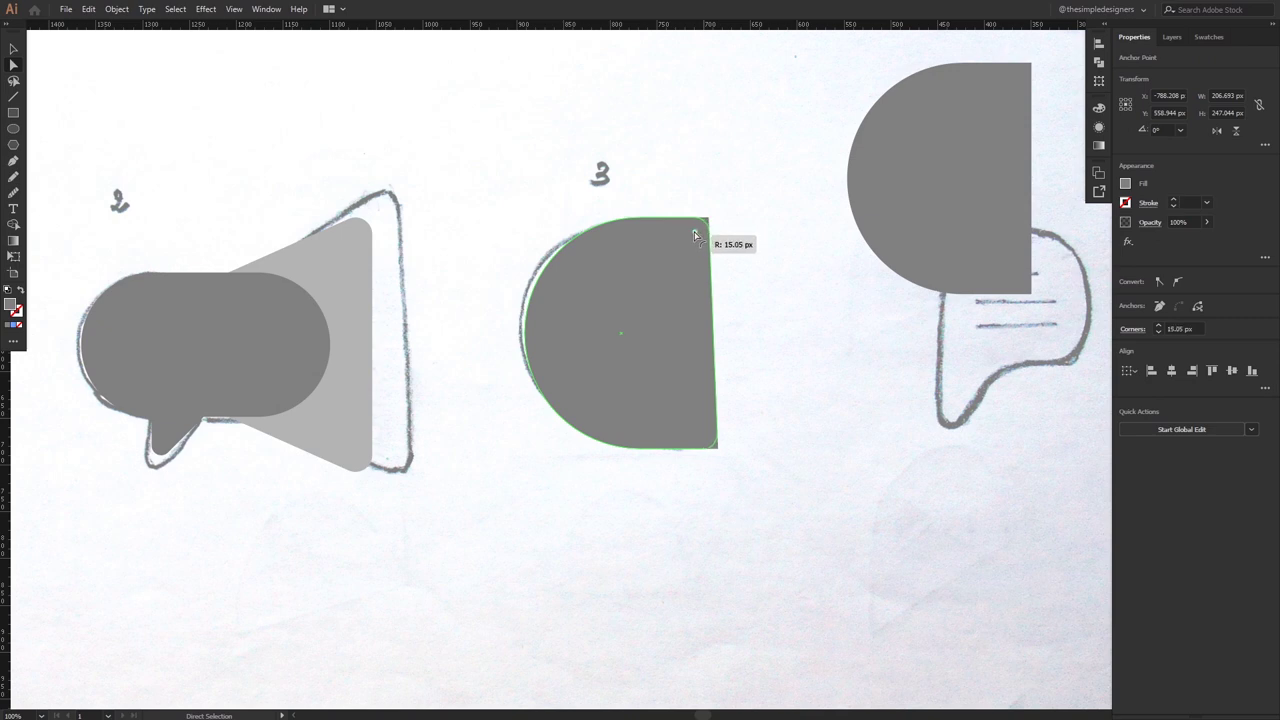
{"action": "left_click_drag", "start_coordinate": [690, 236], "coordinate": [694, 236]}
{"action": "key", "text": "v"}
Flare shape 3's top-right corner and right edge with Free Distort, then move the duplicate onto sketch 4.
{"action": "left_click", "coordinate": [13, 257]}
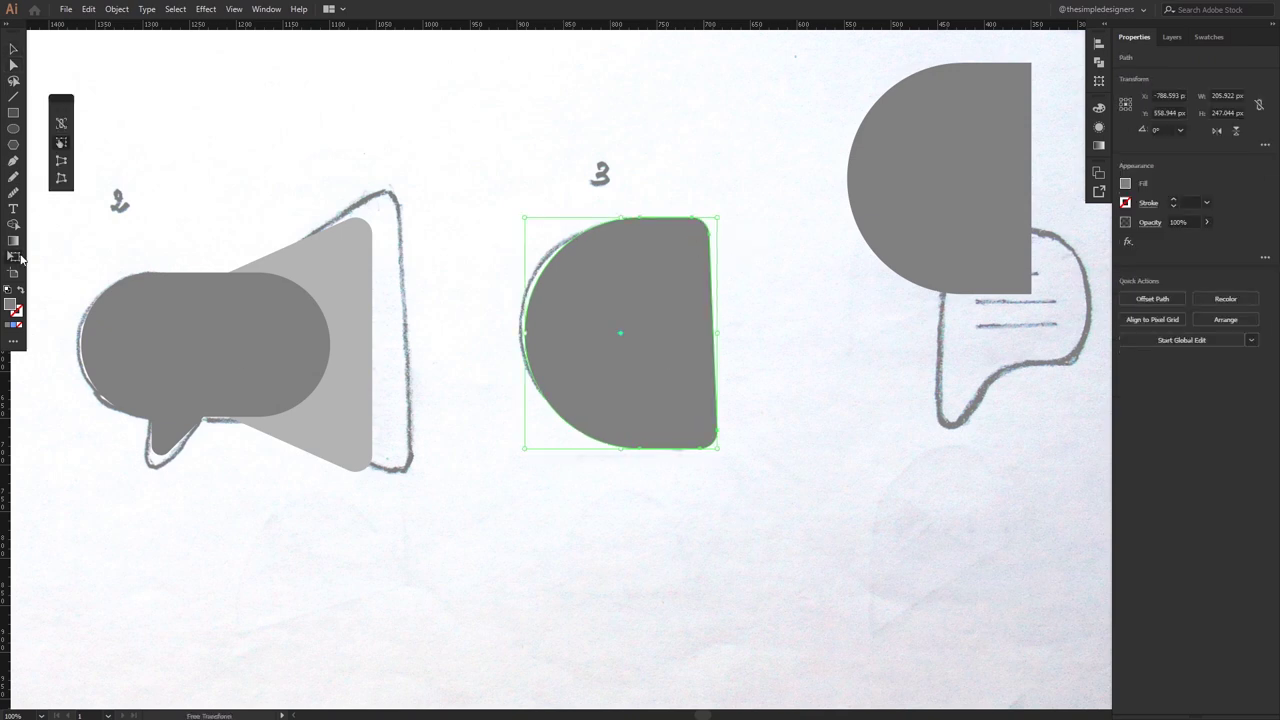
{"action": "left_click_drag", "start_coordinate": [718, 218], "coordinate": [718, 216]}
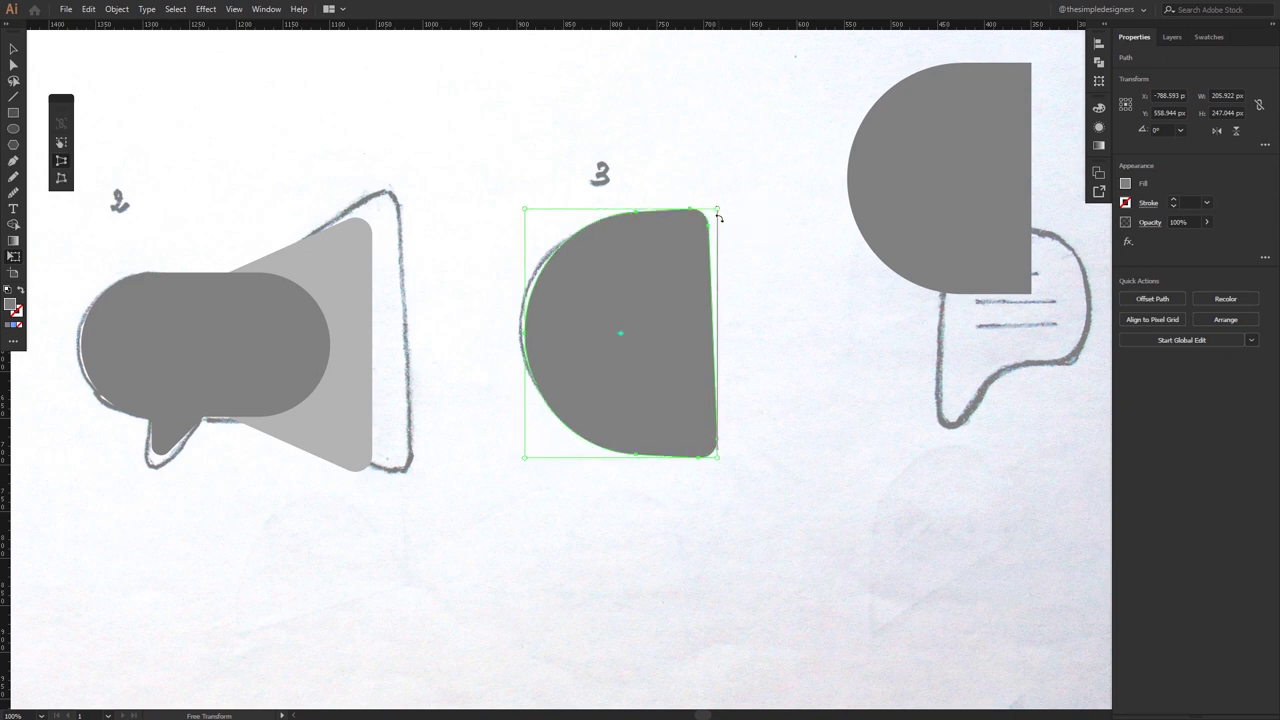
{"action": "left_click_drag", "start_coordinate": [720, 331], "coordinate": [727, 333]}
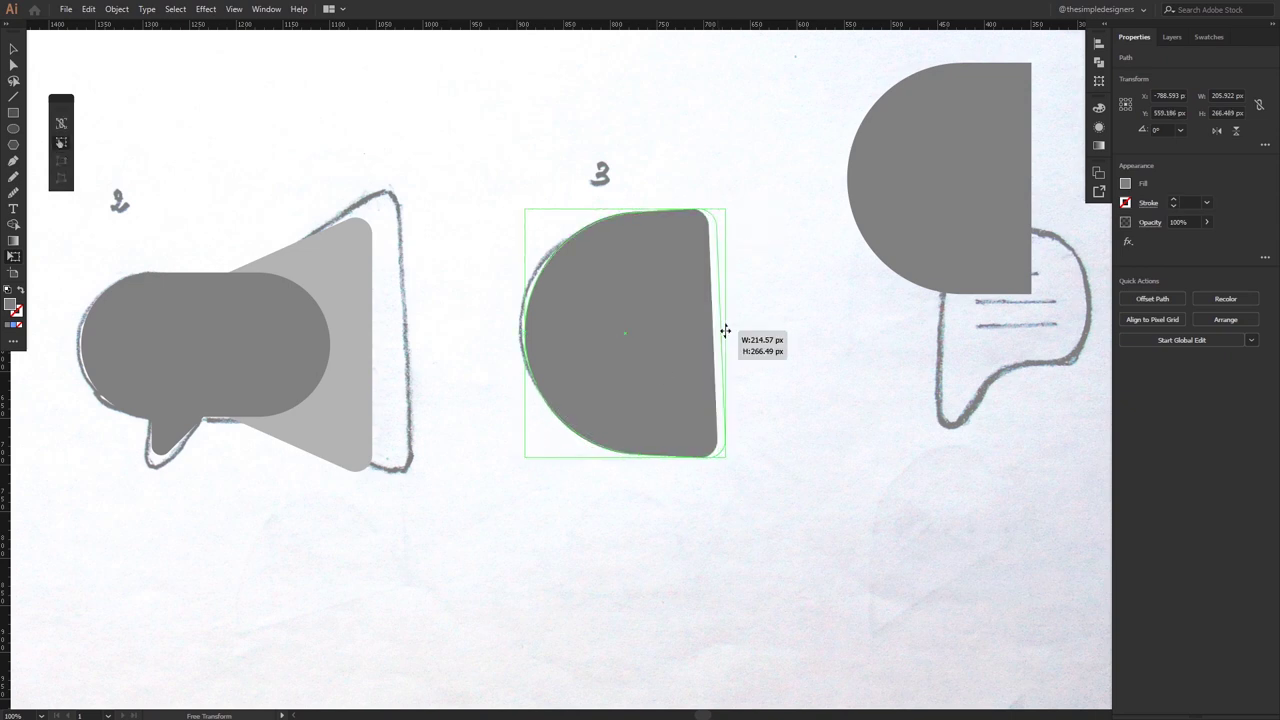
{"action": "key", "text": "v"}
{"action": "left_click", "coordinate": [787, 437]}
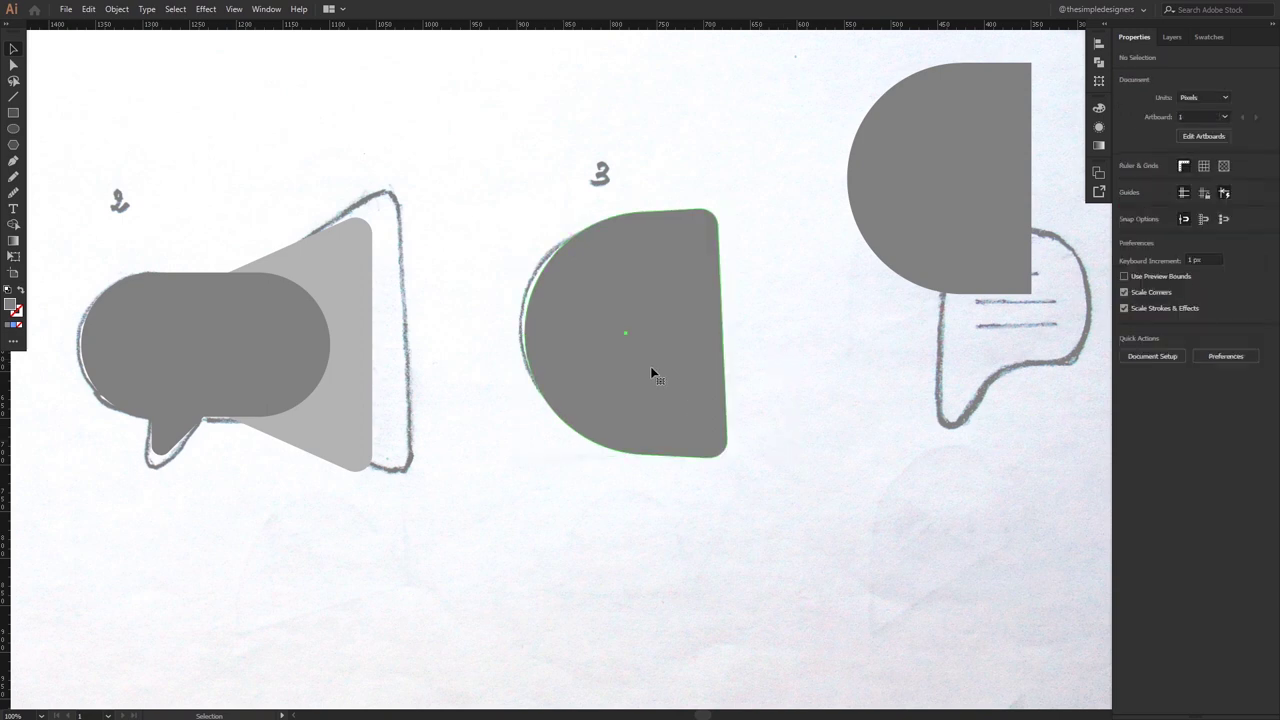
{"action": "left_click", "coordinate": [650, 372]}
{"action": "left_click_drag", "start_coordinate": [926, 186], "coordinate": [846, 315]}
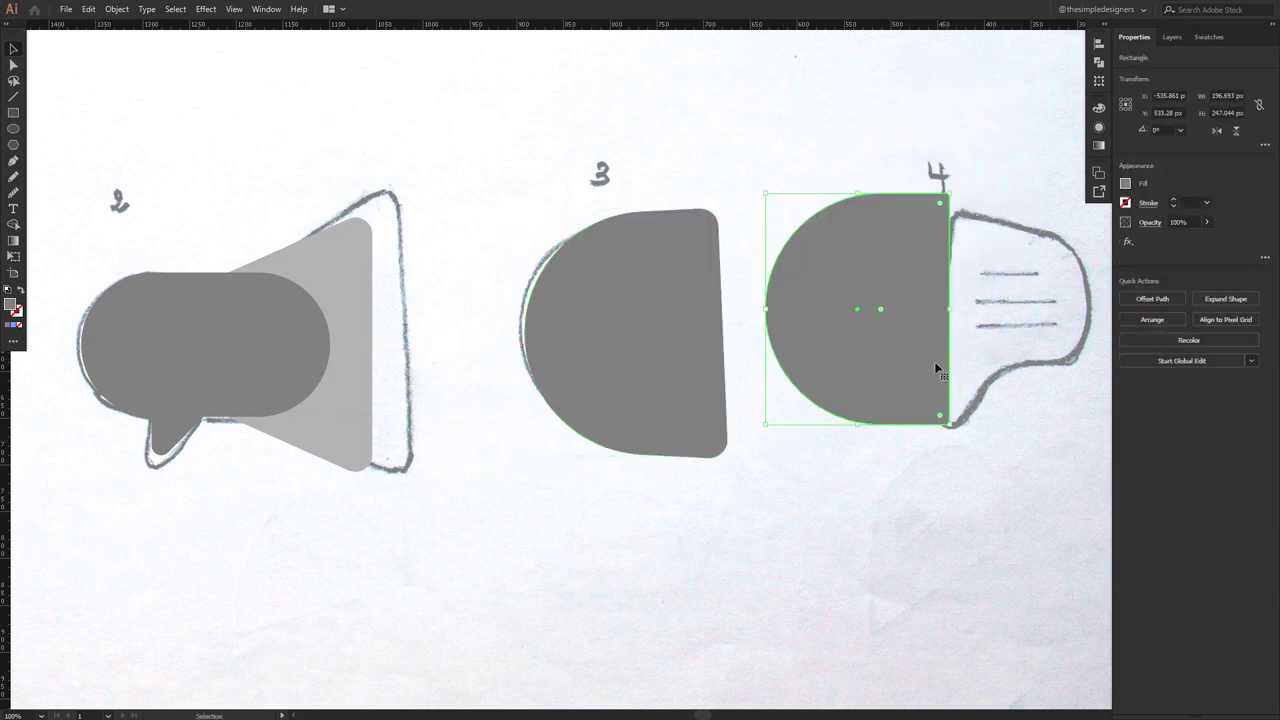
Shrink the duplicate half-circle to about 84 × 106 px and widen its right edge.
{"action": "left_click_drag", "start_coordinate": [952, 189], "coordinate": [930, 252]}
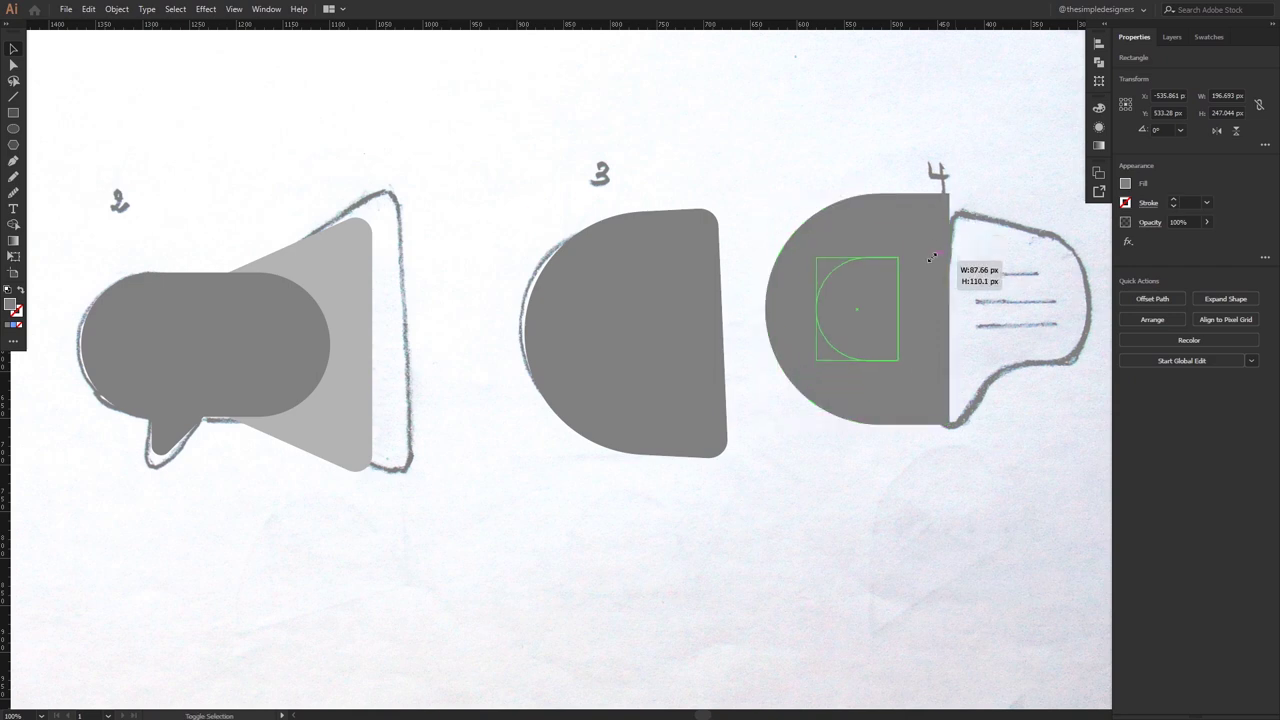
{"action": "key", "text": "a"}
{"action": "scroll", "coordinate": [913, 294], "scroll_direction": "up", "scroll_amount": 1}
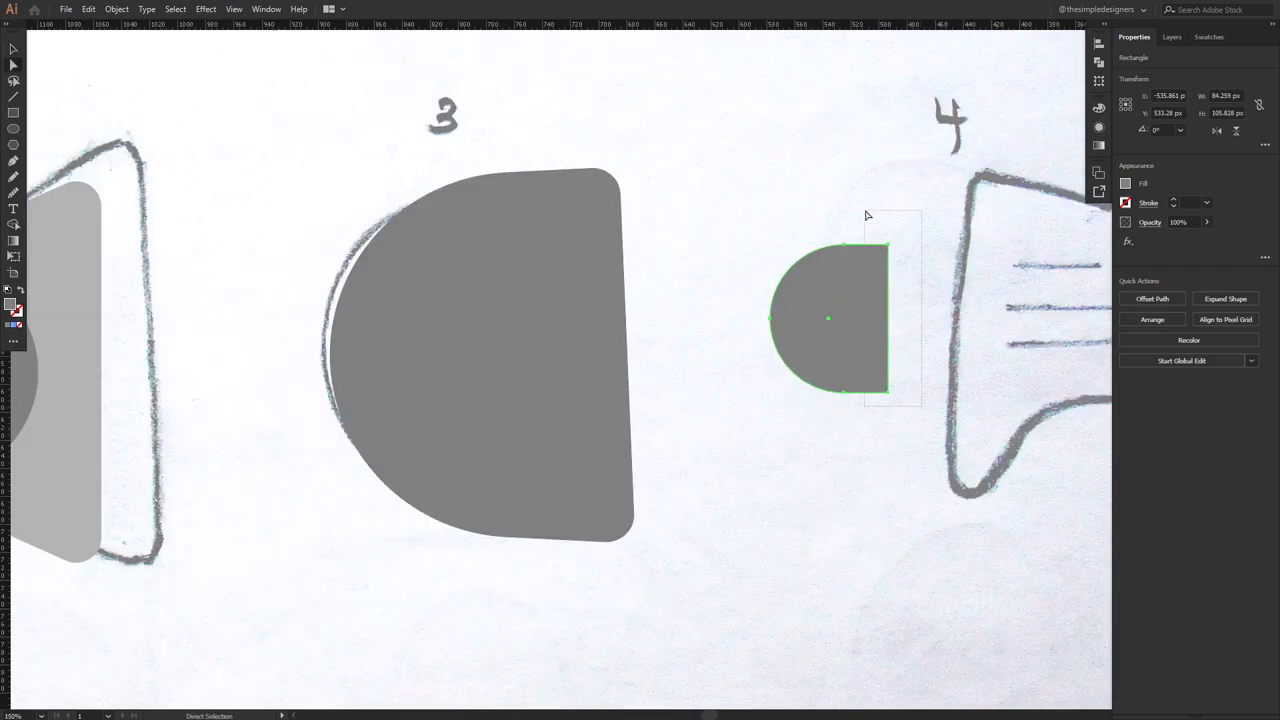
{"action": "left_click_drag", "start_coordinate": [867, 215], "coordinate": [867, 215]}
{"action": "key", "text": "shift+Right"}
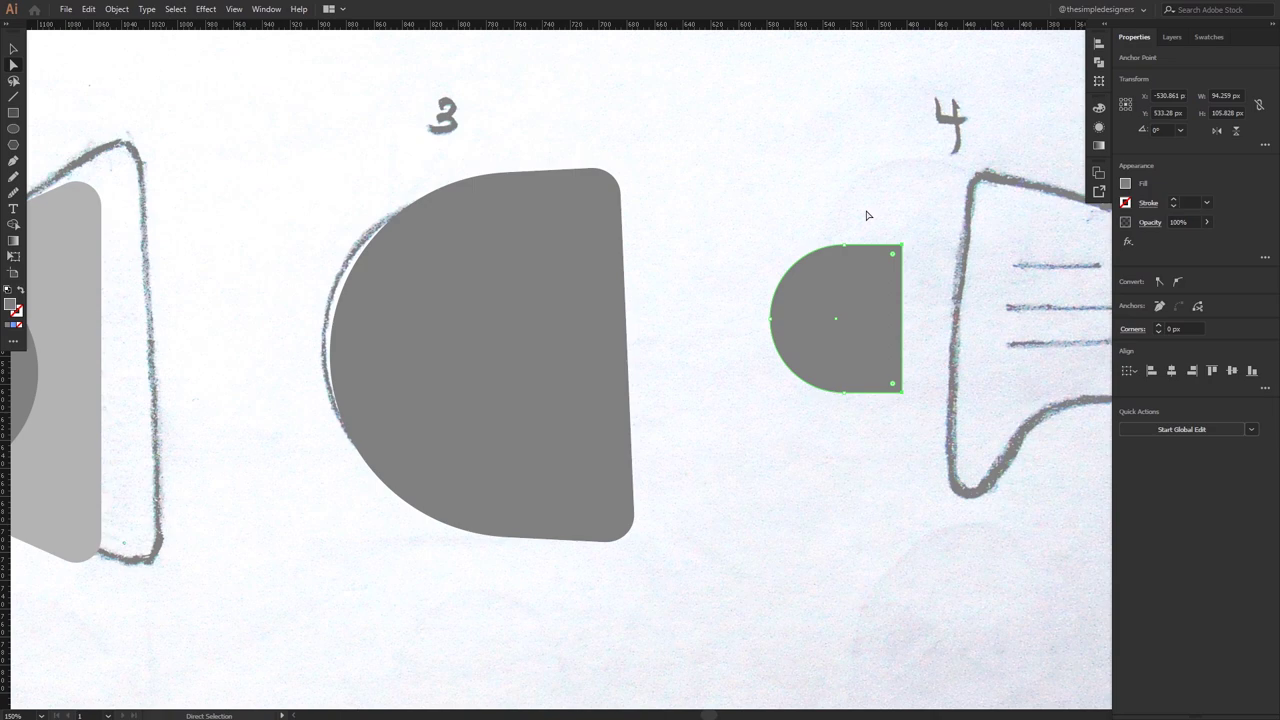
{"action": "left_click", "coordinate": [923, 297]}
{"action": "left_click", "coordinate": [871, 343]}
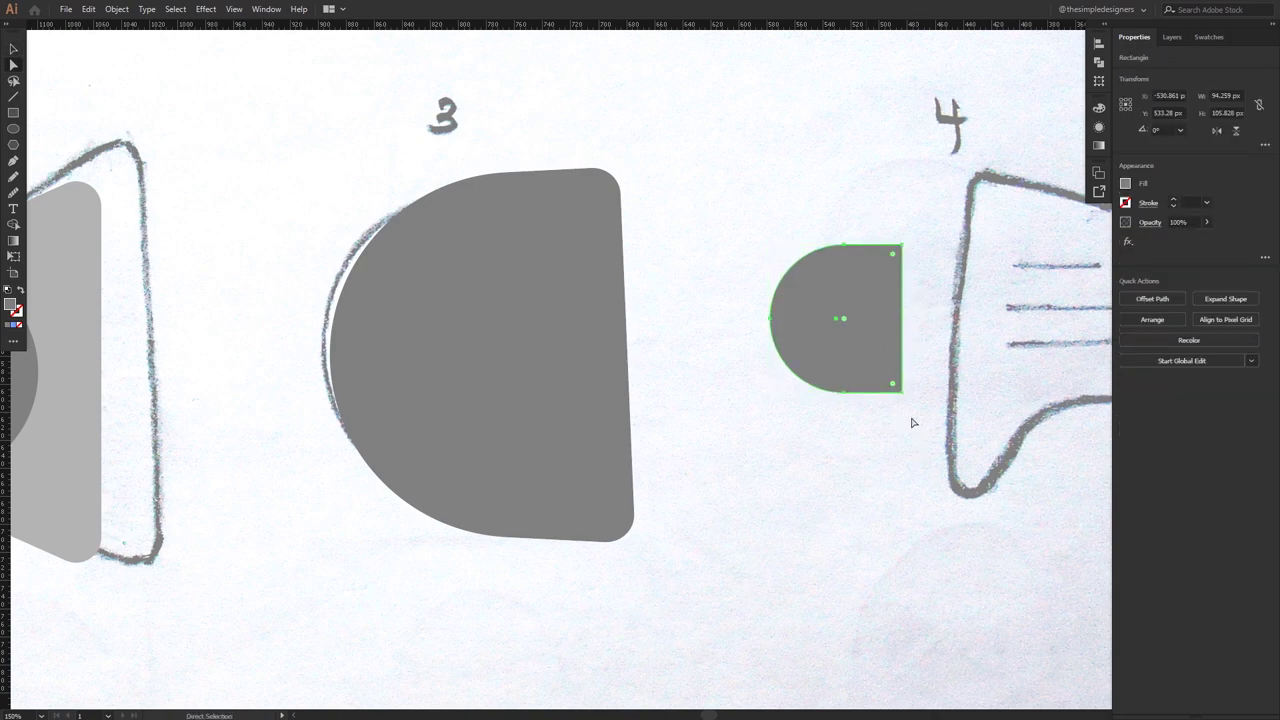
{"action": "left_click", "coordinate": [904, 400]}
Round the small shape's top-right corner to about 13.63 px.
{"action": "left_click", "coordinate": [896, 252]}
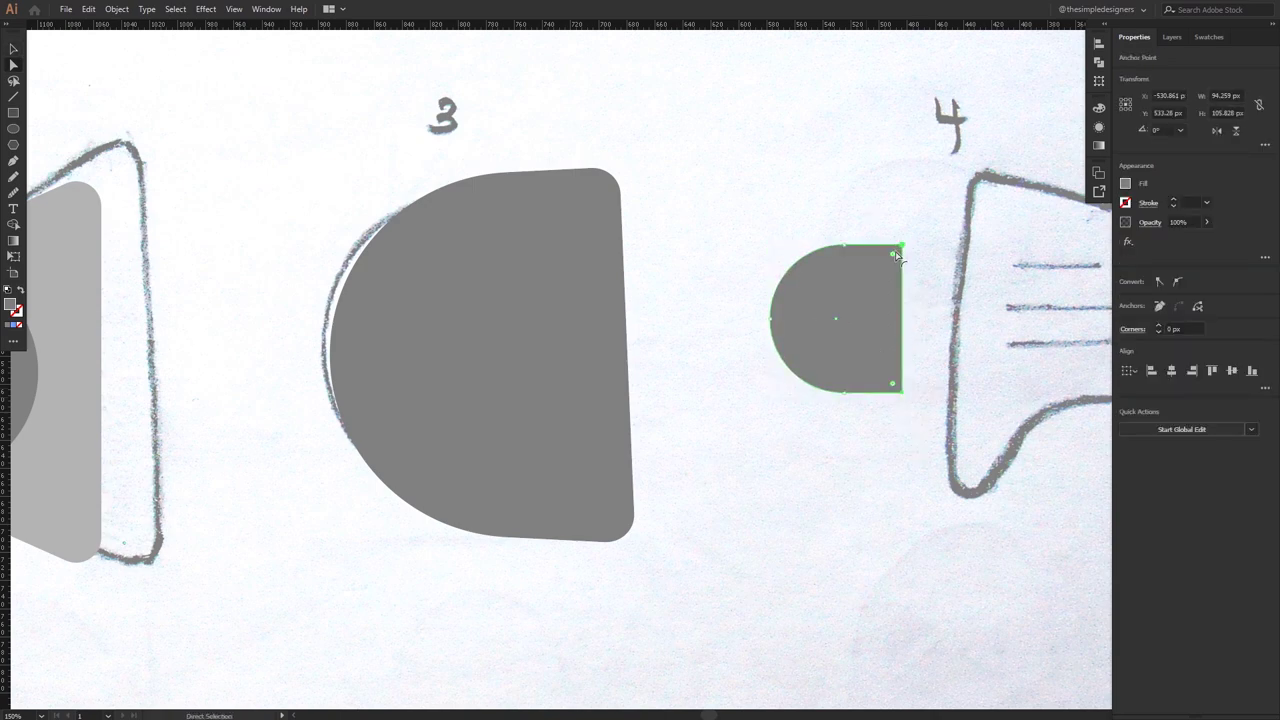
{"action": "left_click_drag", "start_coordinate": [896, 256], "coordinate": [878, 262]}
{"action": "key", "text": "v"}
{"action": "left_click", "coordinate": [891, 443]}
{"action": "scroll", "coordinate": [891, 443], "scroll_direction": "down", "scroll_amount": 1}
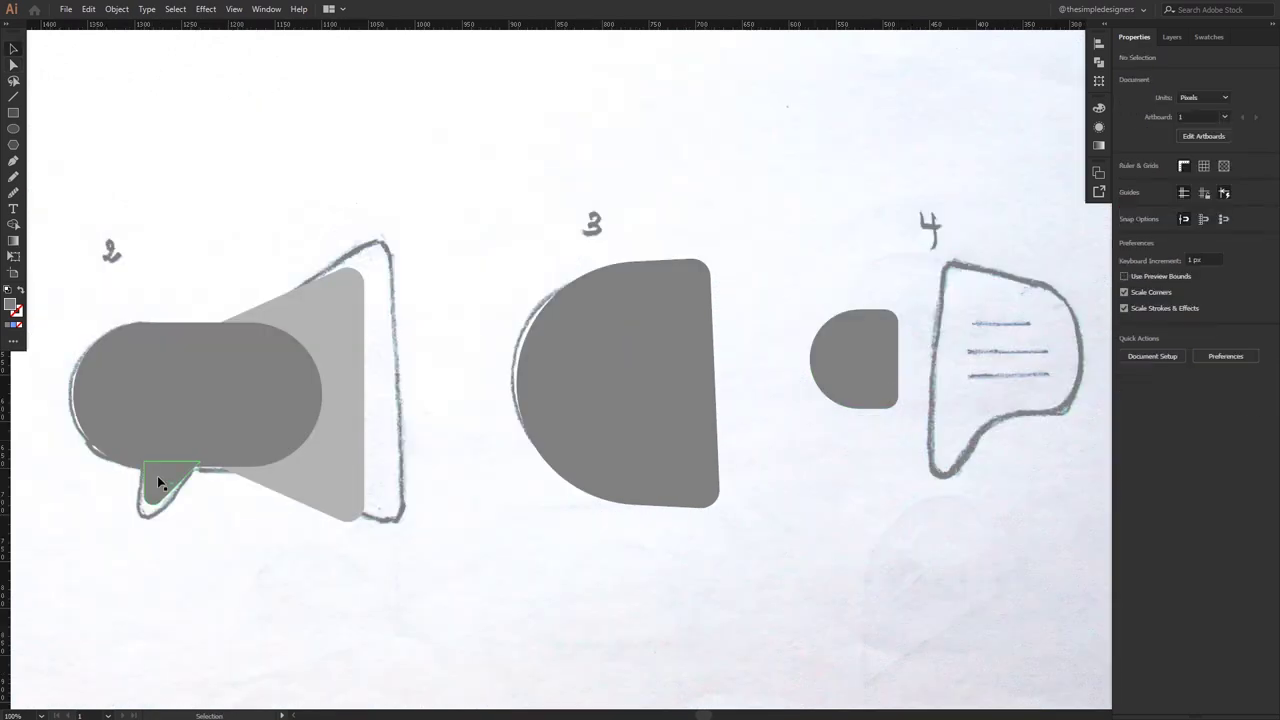
Copy icon 2's tail triangle, reflect it vertically, and place it under the small shape.
{"action": "mouse_move", "coordinate": [157, 475]}
{"action": "left_mouse_down"}
{"action": "mouse_move", "coordinate": [853, 420]}
{"action": "mouse_move", "coordinate": [897, 428]}
{"action": "left_mouse_up"}
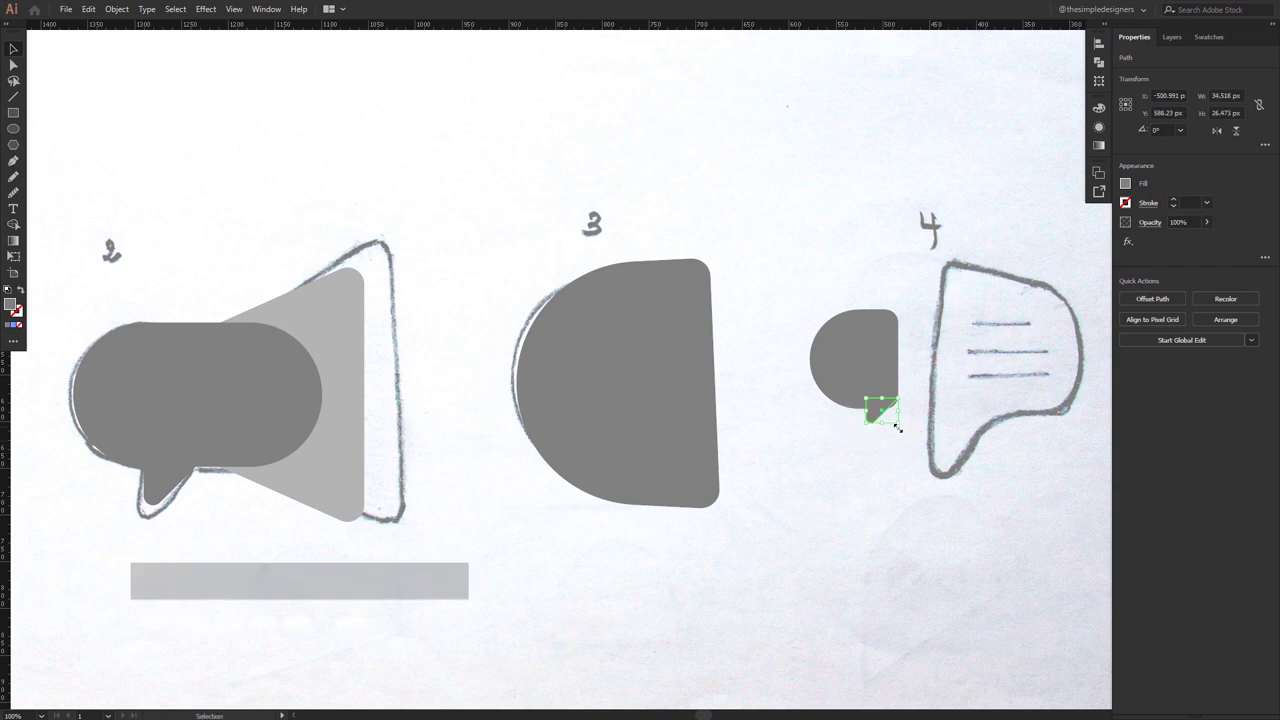
{"action": "scroll", "coordinate": [897, 428], "scroll_direction": "up", "scroll_amount": 3}
{"action": "key", "text": "o"}
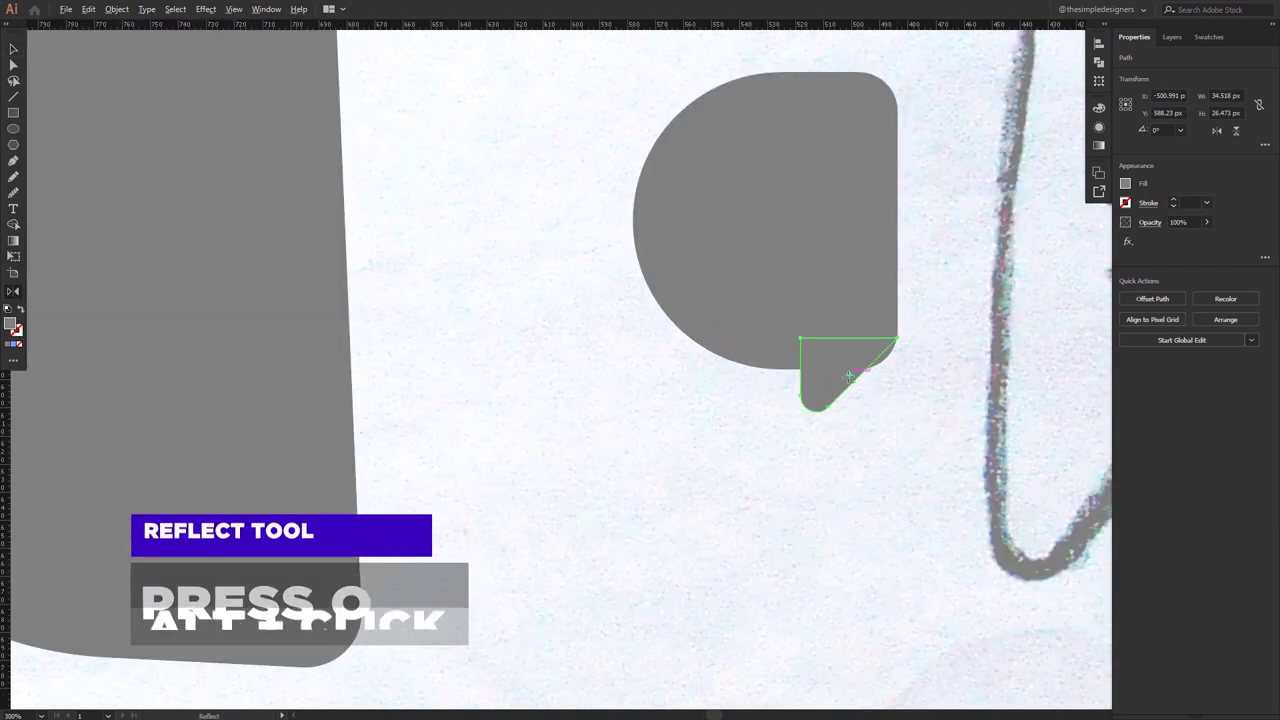
{"action": "left_click", "coordinate": [849, 375], "text": "alt"}
{"action": "left_click", "coordinate": [112, 217]}
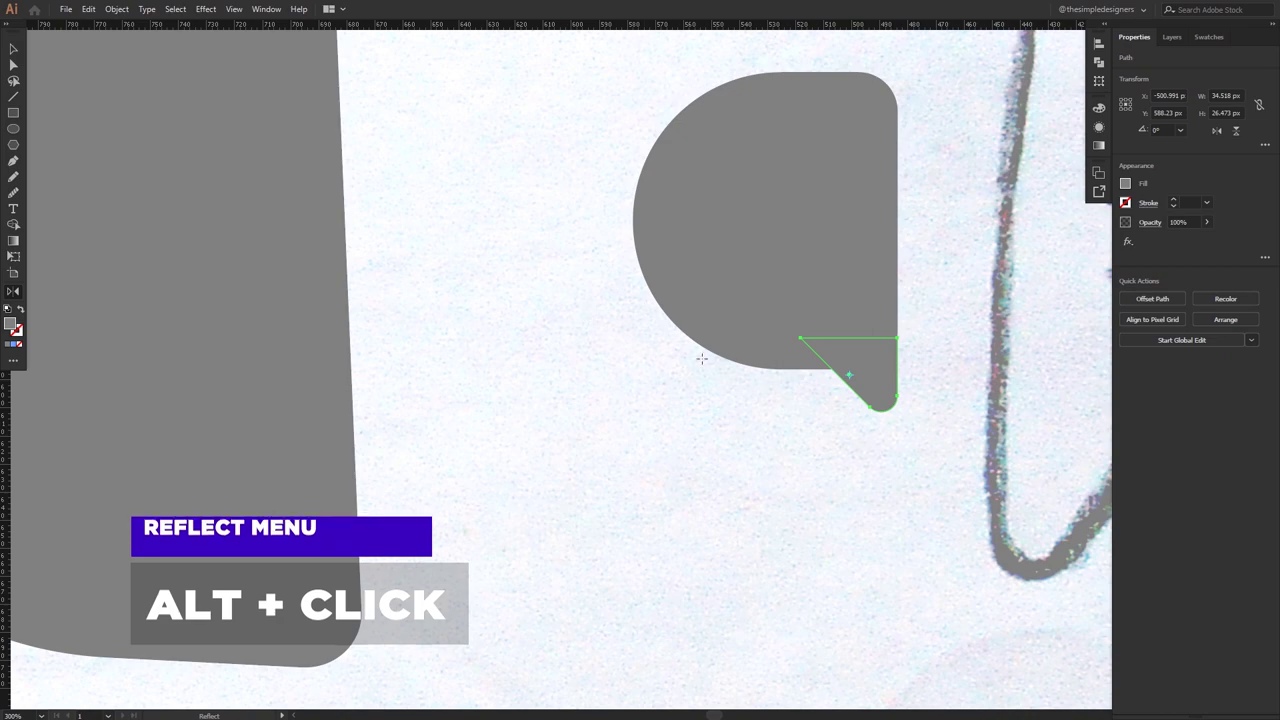
{"action": "left_click_drag", "start_coordinate": [881, 382], "coordinate": [850, 404]}
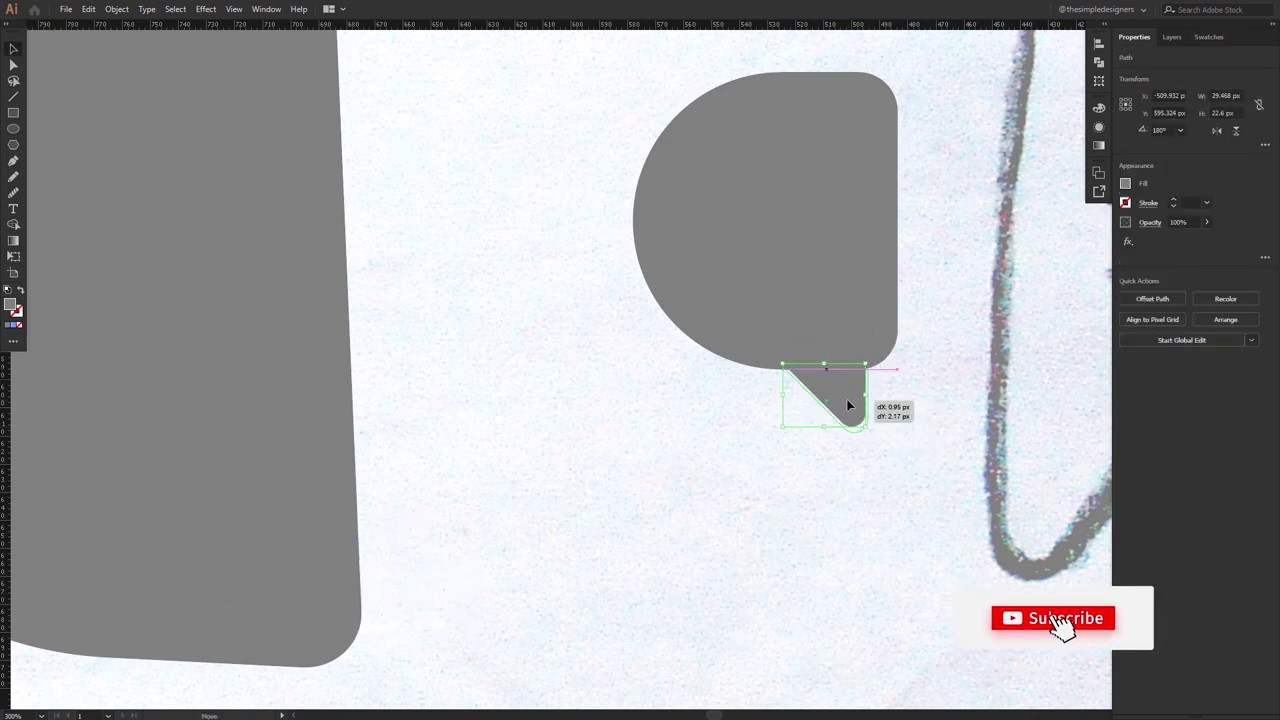
{"action": "left_click", "coordinate": [877, 394]}
Unite the tail and small shape into one bubble and move it onto shape 3.
{"action": "scroll", "coordinate": [836, 463], "scroll_direction": "down", "scroll_amount": 3}
{"action": "left_click_drag", "start_coordinate": [836, 463], "coordinate": [760, 300]}
{"action": "left_click", "coordinate": [1126, 348]}
{"action": "left_click", "coordinate": [863, 354]}
{"action": "left_click", "coordinate": [803, 350]}
{"action": "left_click_drag", "start_coordinate": [765, 359], "coordinate": [425, 395]}
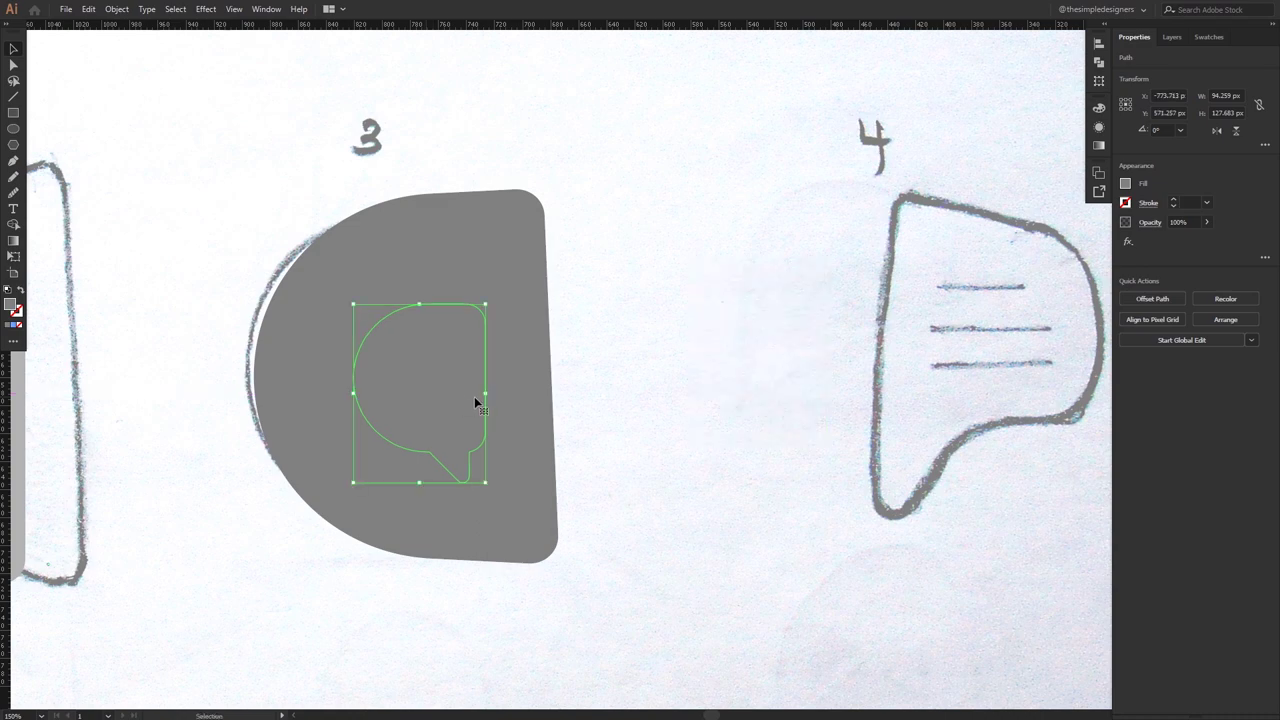
Eyedrop the light grey fill onto icon 3's small bubble.
{"action": "key", "text": "ctrl+minus"}
{"action": "key", "text": "ctrl+minus"}
{"action": "key", "text": "i"}
{"action": "left_click", "coordinate": [266, 345]}
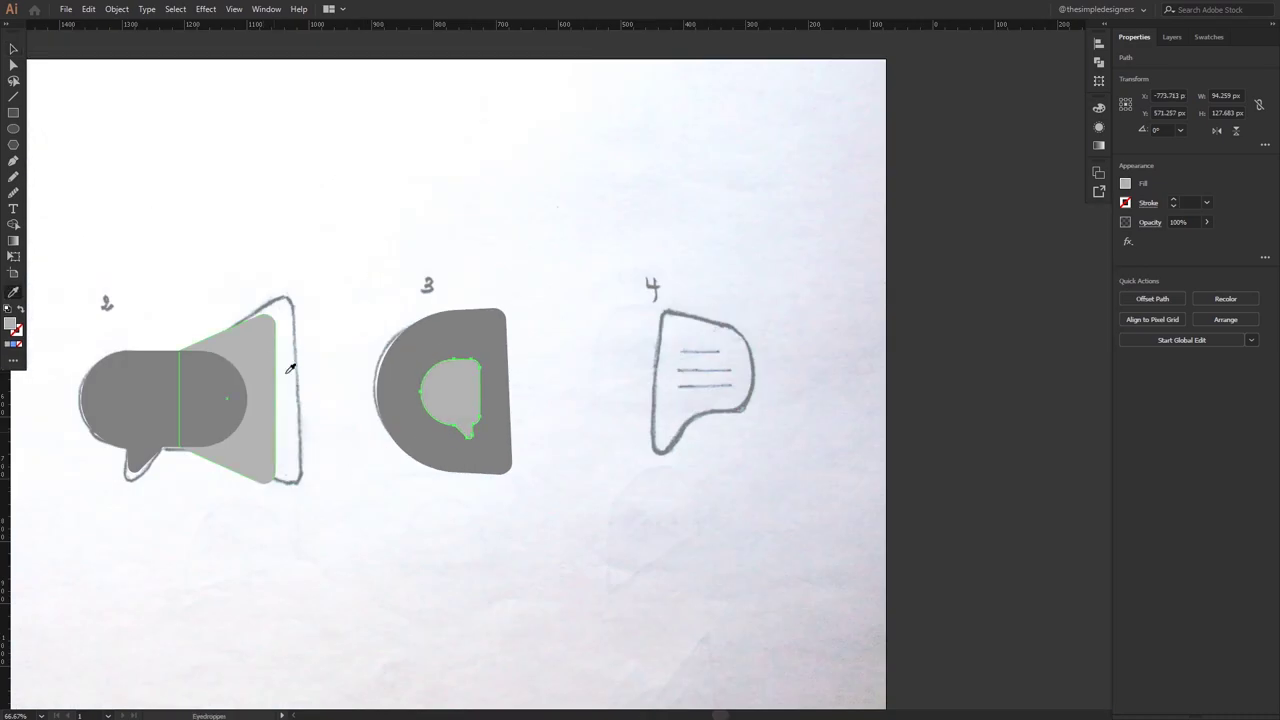
{"action": "key", "text": "v"}
{"action": "left_click", "coordinate": [603, 423]}
Free-transform the bubble wider and taller, to about 149.7 px high.
{"action": "scroll", "coordinate": [481, 410], "scroll_direction": "up", "scroll_amount": 2}
{"action": "left_click", "coordinate": [481, 410]}
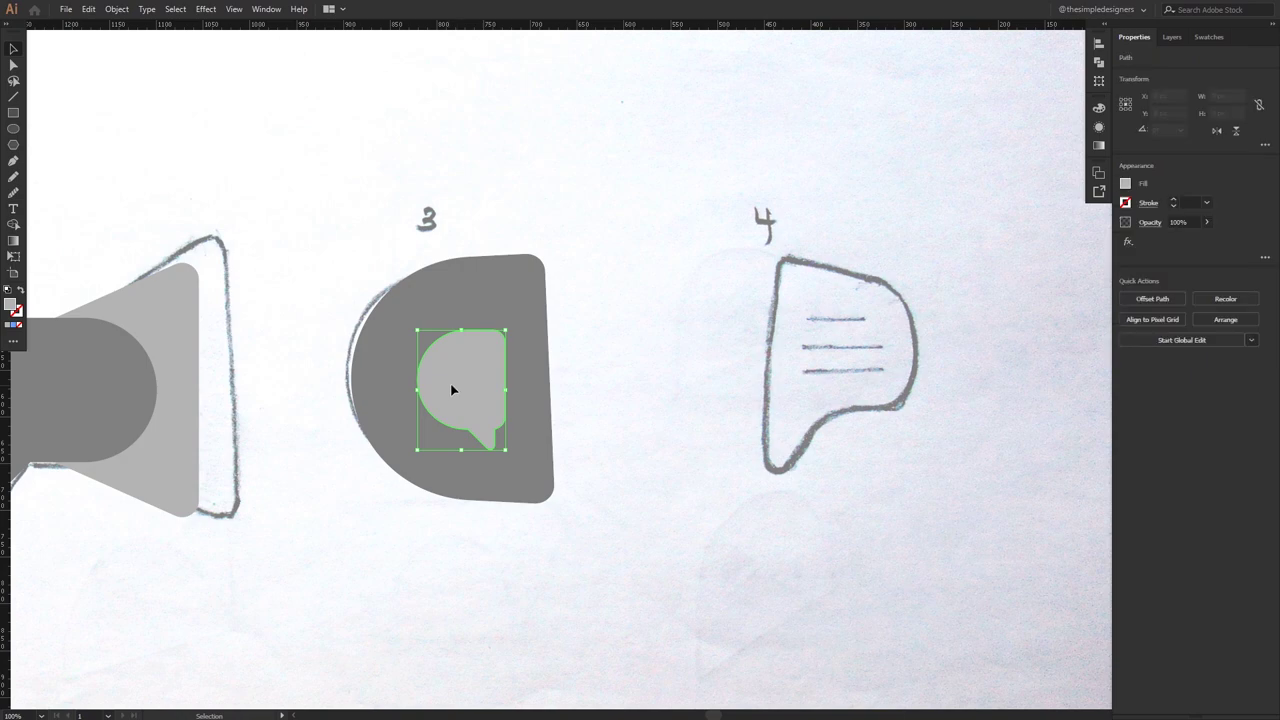
{"action": "left_click", "coordinate": [13, 256]}
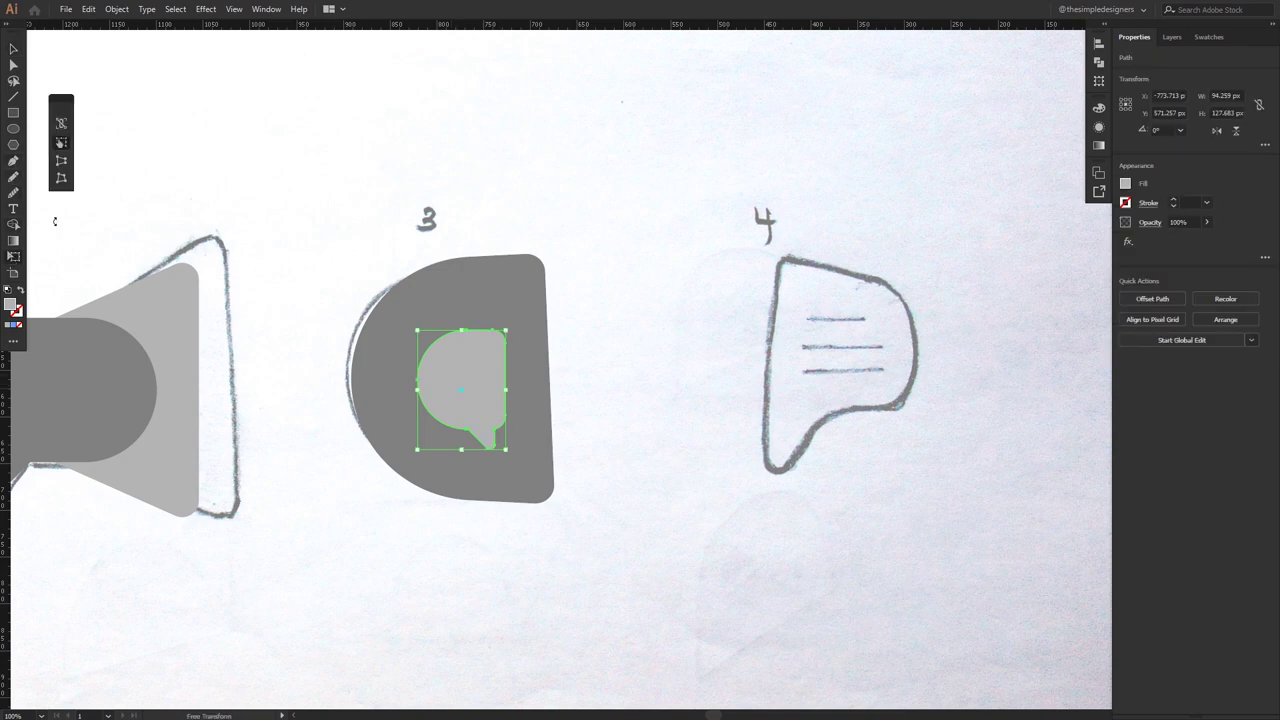
{"action": "left_click_drag", "start_coordinate": [507, 333], "coordinate": [517, 326]}
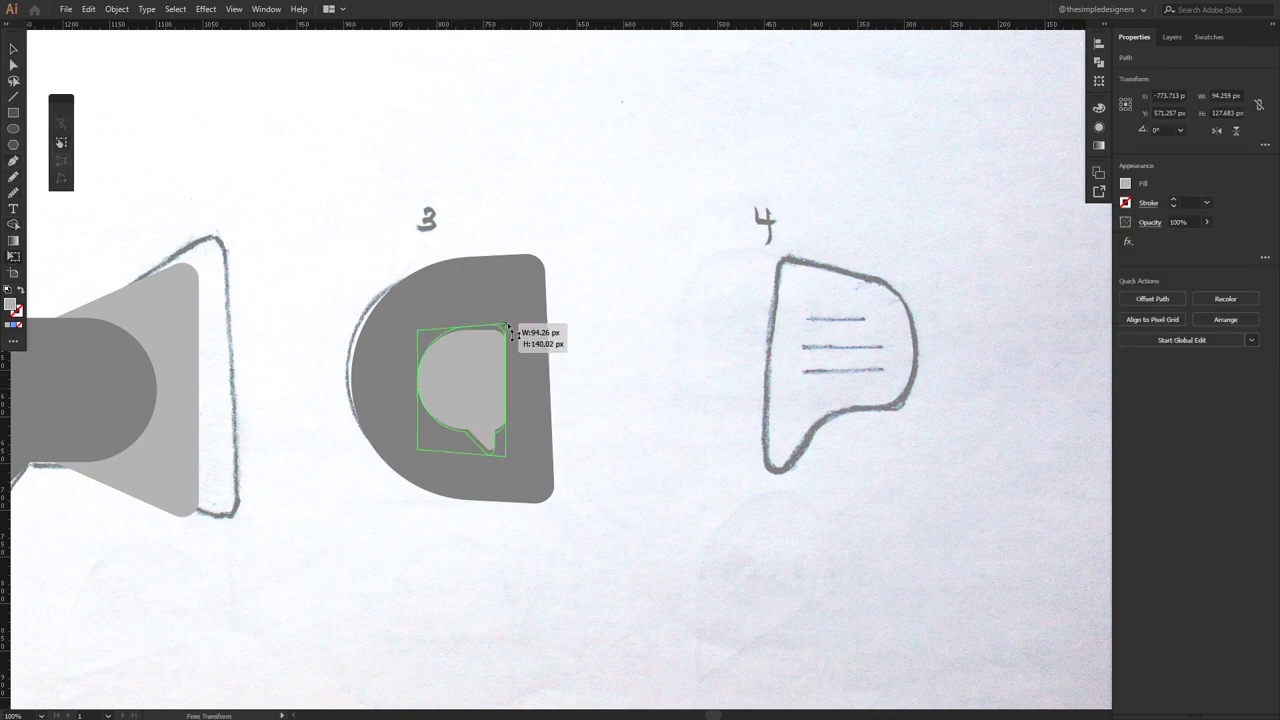
{"action": "mouse_move", "coordinate": [506, 390]}
{"action": "left_mouse_down"}
{"action": "mouse_move", "coordinate": [524, 390]}
{"action": "mouse_move", "coordinate": [505, 389]}
{"action": "left_mouse_up"}
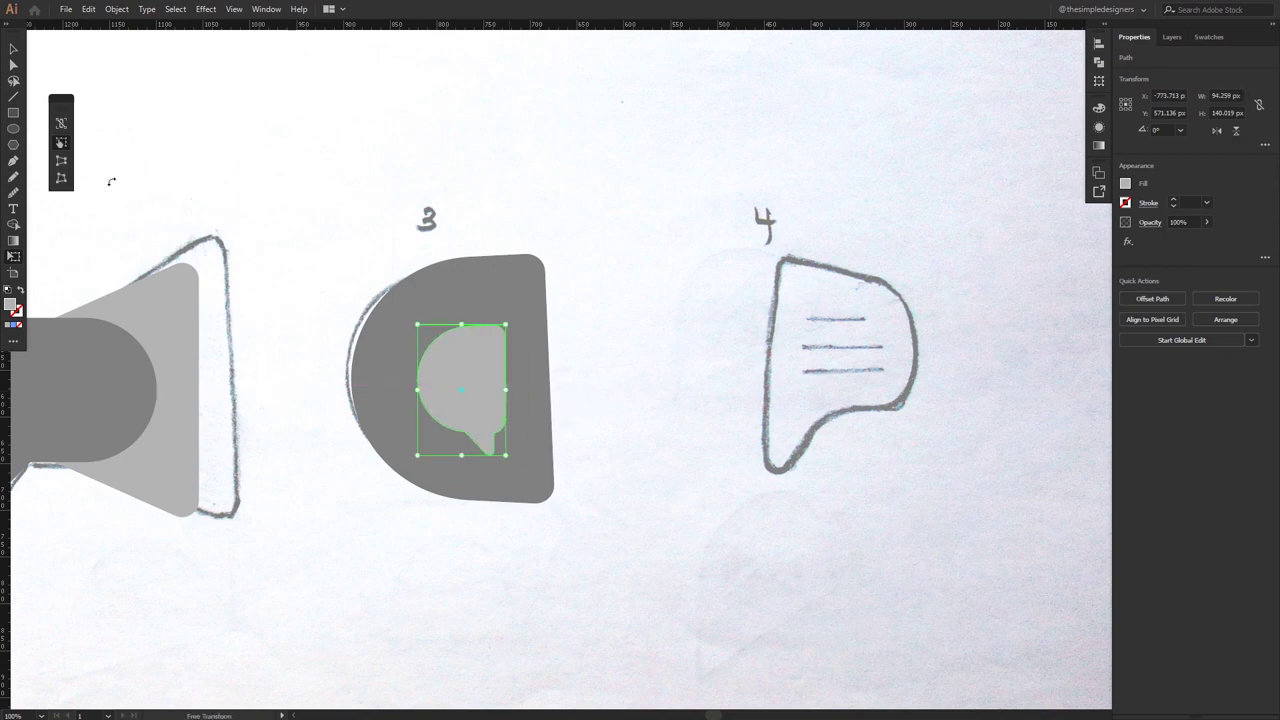
{"action": "left_click_drag", "start_coordinate": [510, 466], "coordinate": [540, 443]}
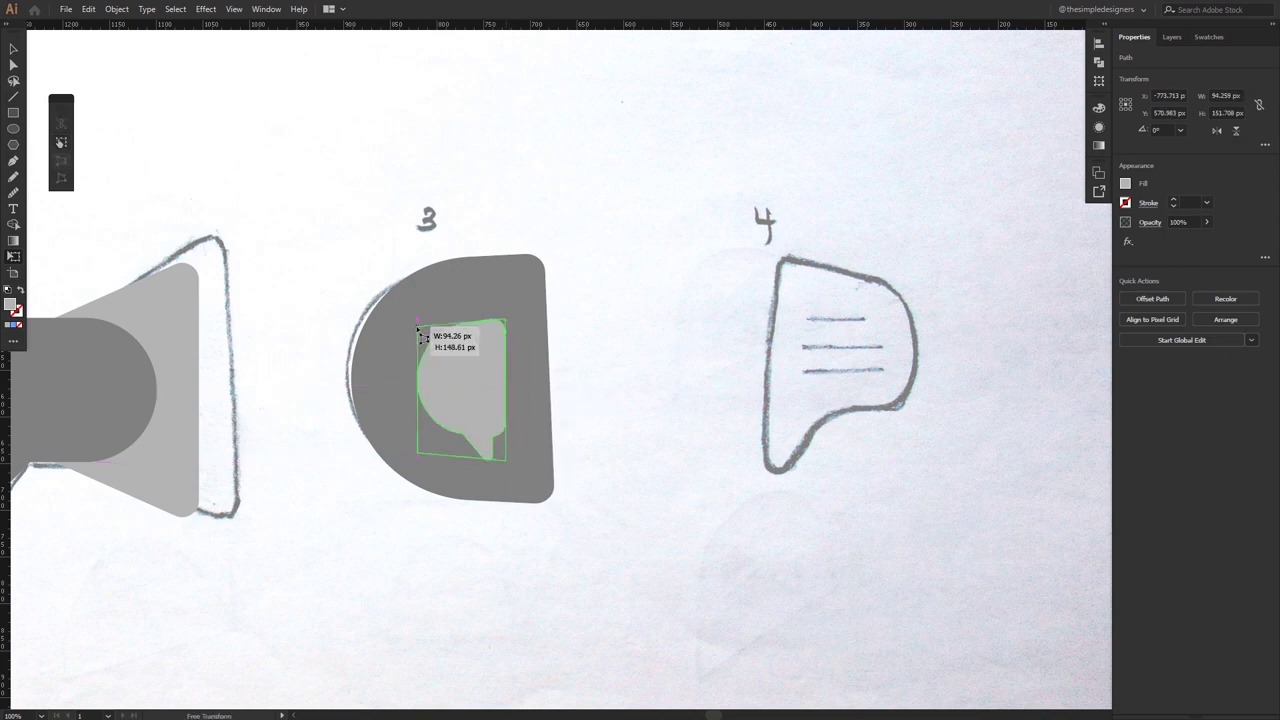
{"action": "left_click_drag", "start_coordinate": [424, 329], "coordinate": [425, 331]}
{"action": "key", "text": "v"}
Reposition the bubble about 7 px right inside shape 3.
{"action": "left_click_drag", "start_coordinate": [508, 468], "coordinate": [515, 459]}
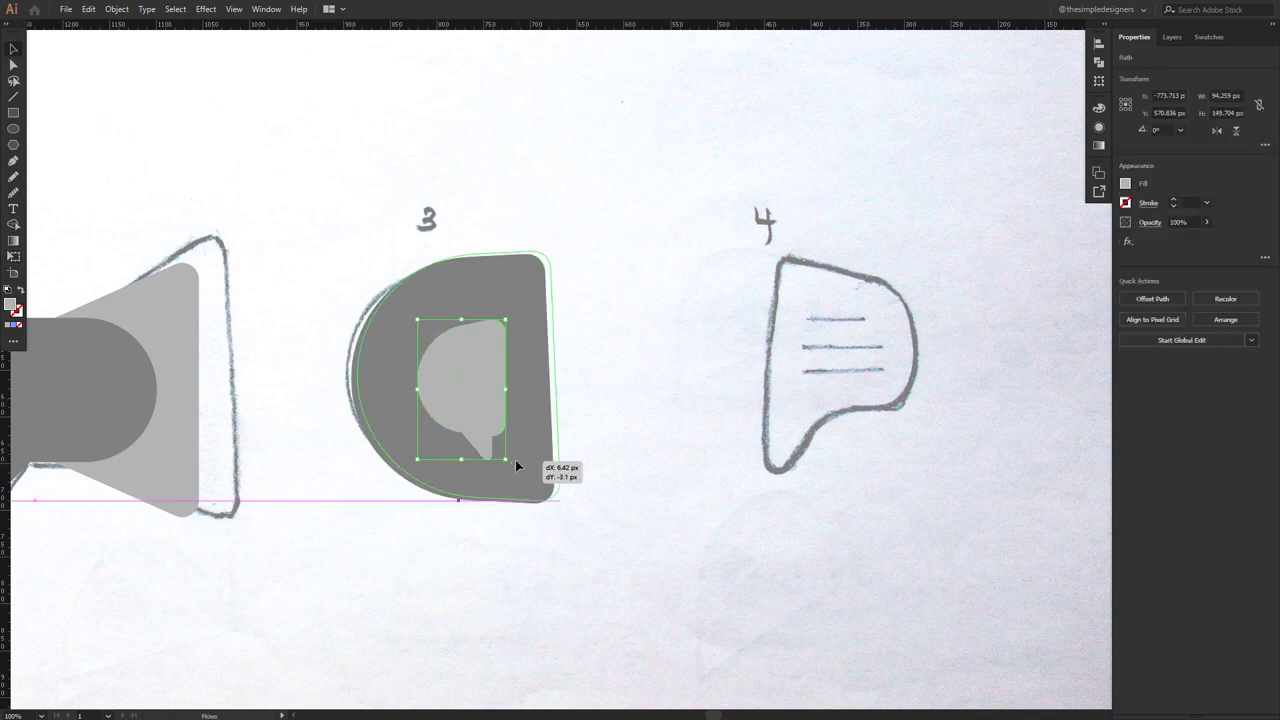
{"action": "scroll", "coordinate": [489, 400], "scroll_direction": "up", "scroll_amount": 2}
{"action": "left_click", "coordinate": [536, 506]}
{"action": "left_click_drag", "start_coordinate": [461, 394], "coordinate": [486, 394]}
{"action": "left_click", "coordinate": [680, 366]}
{"action": "scroll", "coordinate": [651, 400], "scroll_direction": "down", "scroll_amount": 3}
{"action": "scroll", "coordinate": [592, 445], "scroll_direction": "down", "scroll_amount": 1}
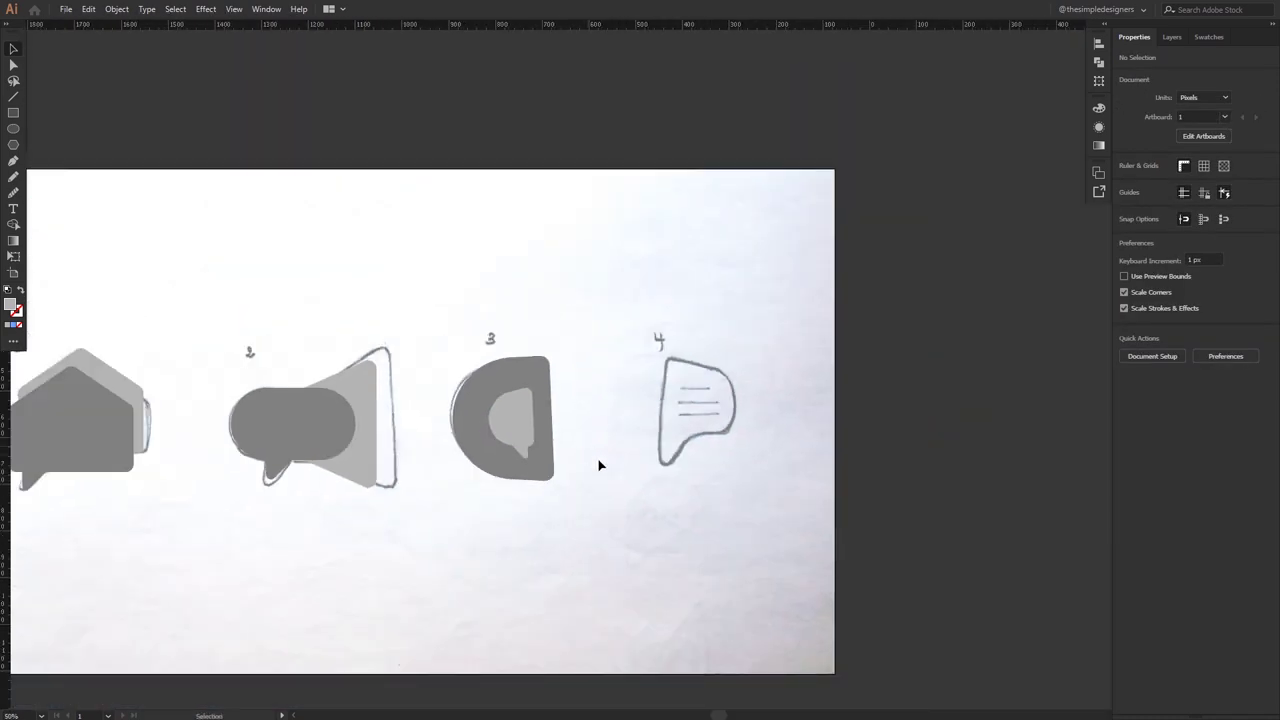
Copy icon 2's rounded pill straight across onto sketch 4.
{"action": "scroll", "coordinate": [649, 469], "scroll_direction": "up", "scroll_amount": 1}
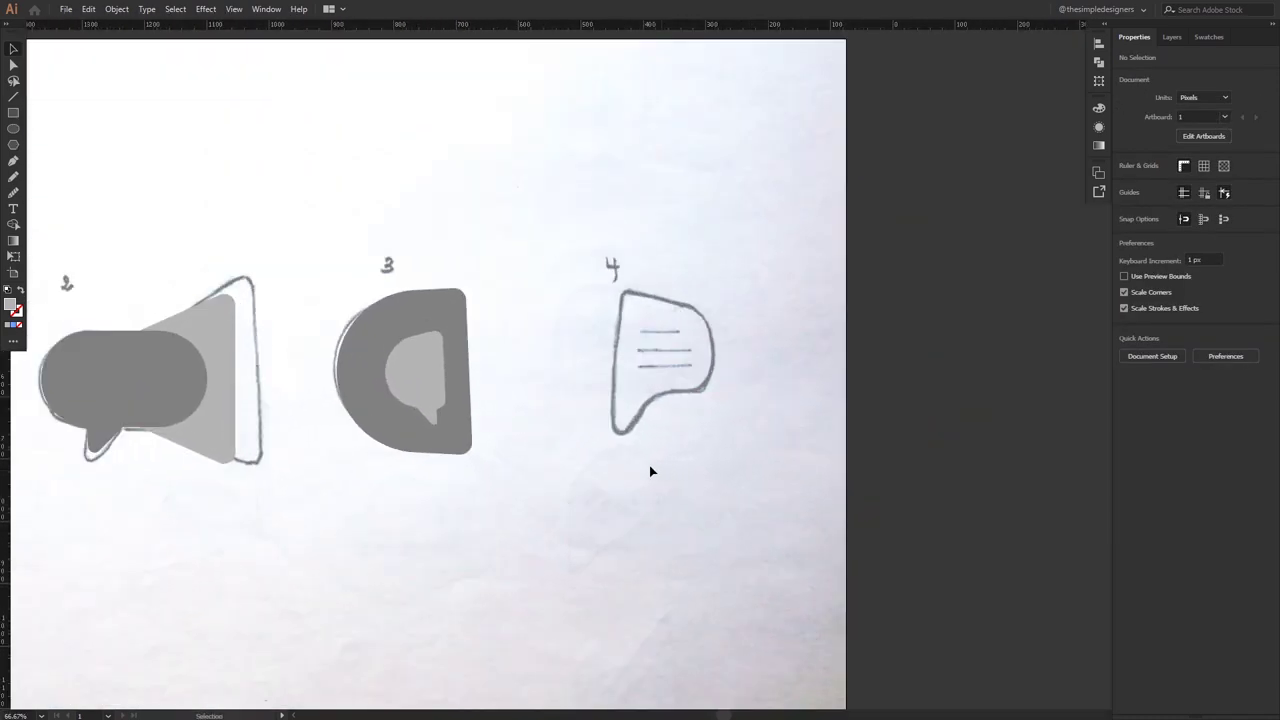
{"action": "left_click", "coordinate": [160, 400]}
{"action": "mouse_move", "coordinate": [137, 394]}
{"action": "left_mouse_down"}
{"action": "mouse_move", "coordinate": [654, 356]}
{"action": "mouse_move", "coordinate": [643, 365]}
{"action": "left_mouse_up"}
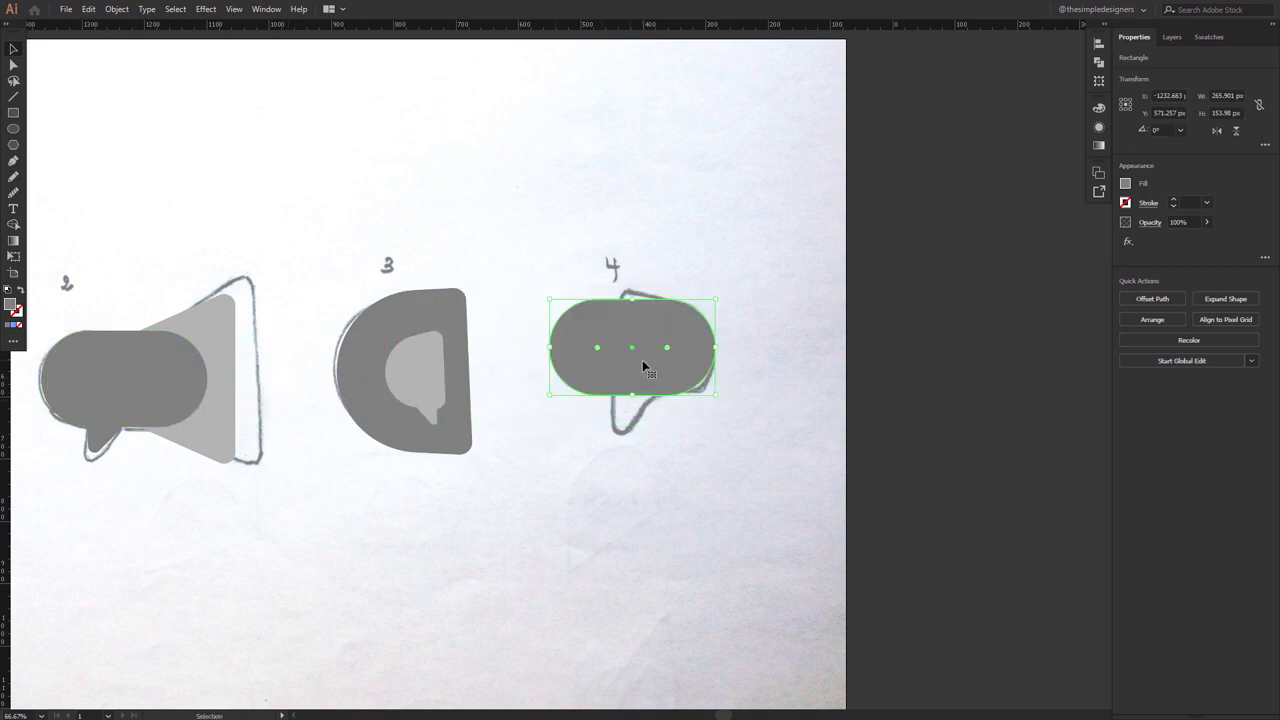
Make the pill's left corners sharp and move its left edge right to narrow it.
{"action": "key", "text": "a"}
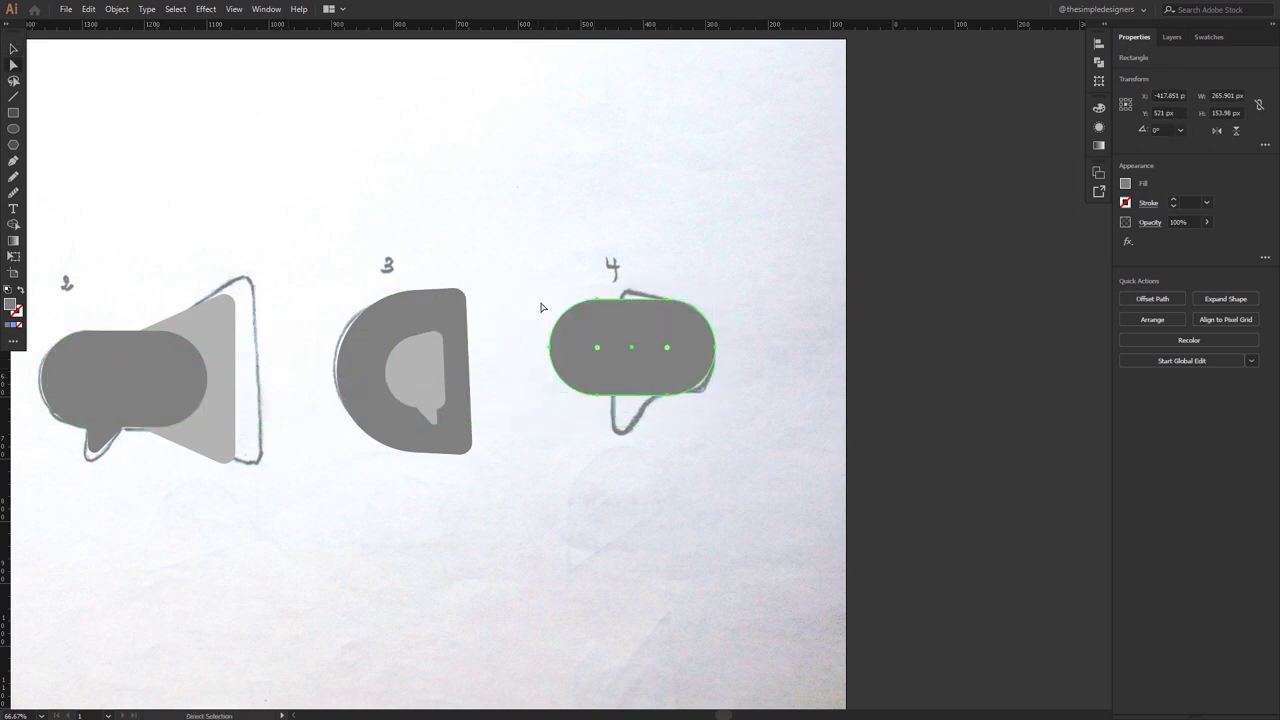
{"action": "left_click", "coordinate": [534, 293]}
{"action": "left_click_drag", "start_coordinate": [527, 284], "coordinate": [600, 410]}
{"action": "mouse_move", "coordinate": [597, 347]}
{"action": "left_mouse_down"}
{"action": "mouse_move", "coordinate": [486, 277]}
{"action": "mouse_move", "coordinate": [584, 405]}
{"action": "left_mouse_up"}
{"action": "left_click", "coordinate": [510, 279]}
{"action": "left_click_drag", "start_coordinate": [549, 311], "coordinate": [610, 312]}
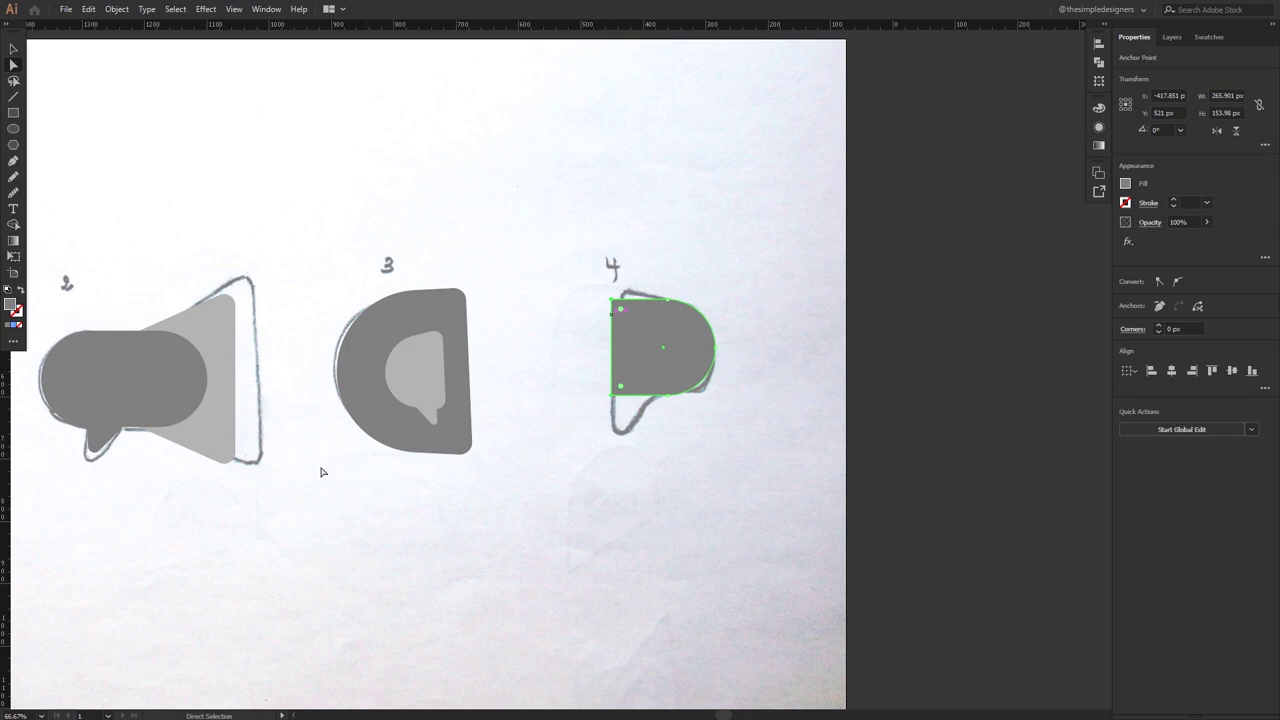
Place a tail under the D shape and unite them into one bubble.
{"action": "left_click_drag", "start_coordinate": [104, 440], "coordinate": [630, 408]}
{"action": "left_click", "coordinate": [687, 427]}
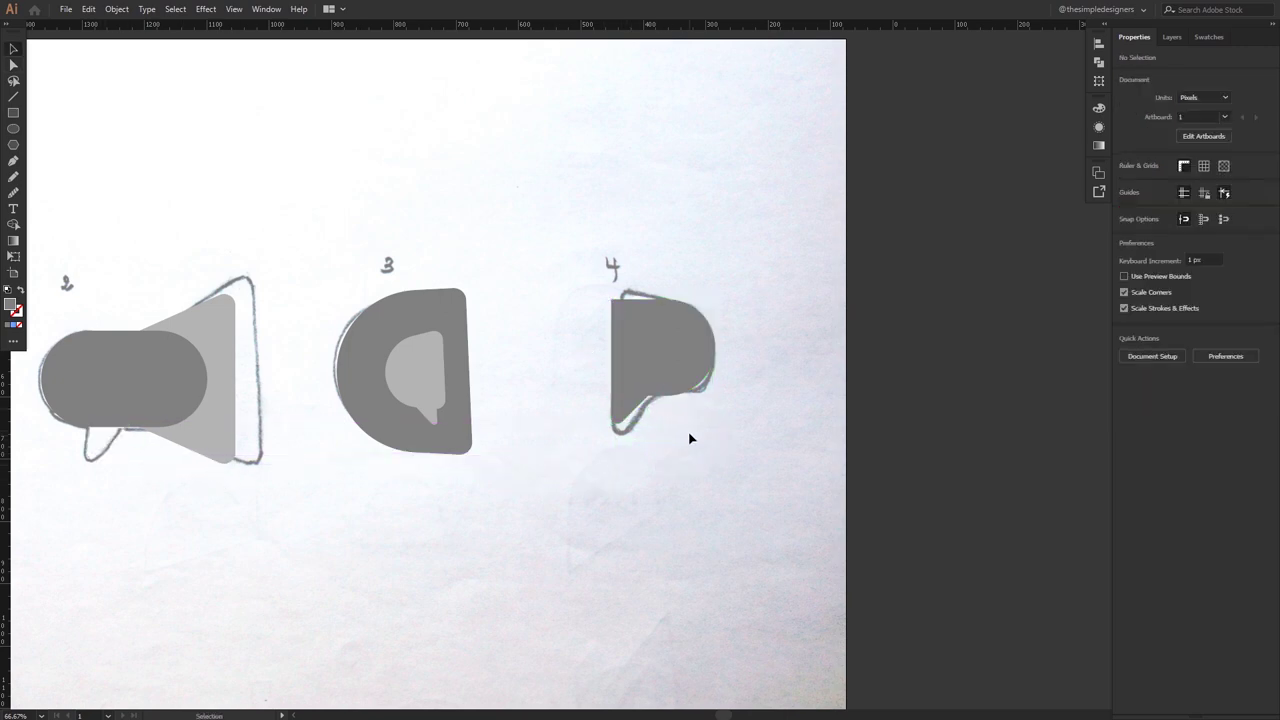
{"action": "left_click", "coordinate": [630, 408]}
{"action": "left_click", "coordinate": [646, 362], "text": "shift"}
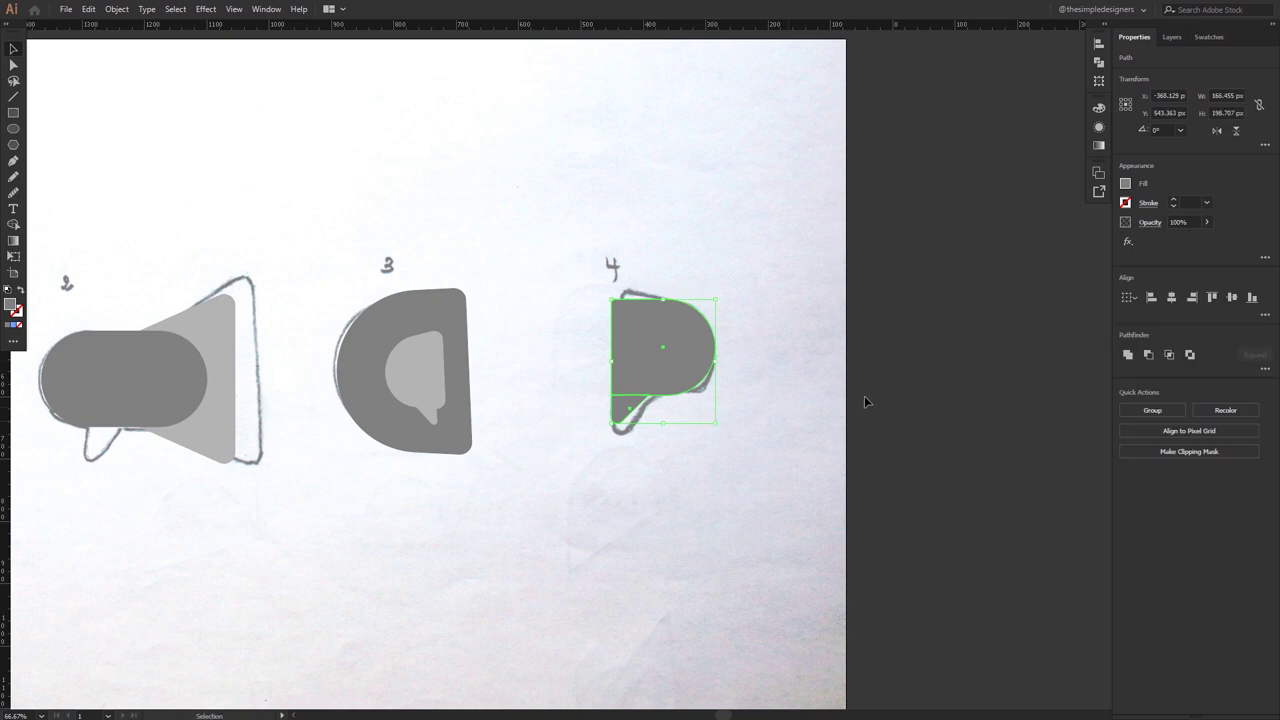
{"action": "left_click", "coordinate": [1129, 357]}
Round the top-left corner of bubble 4.
{"action": "key", "text": "a"}
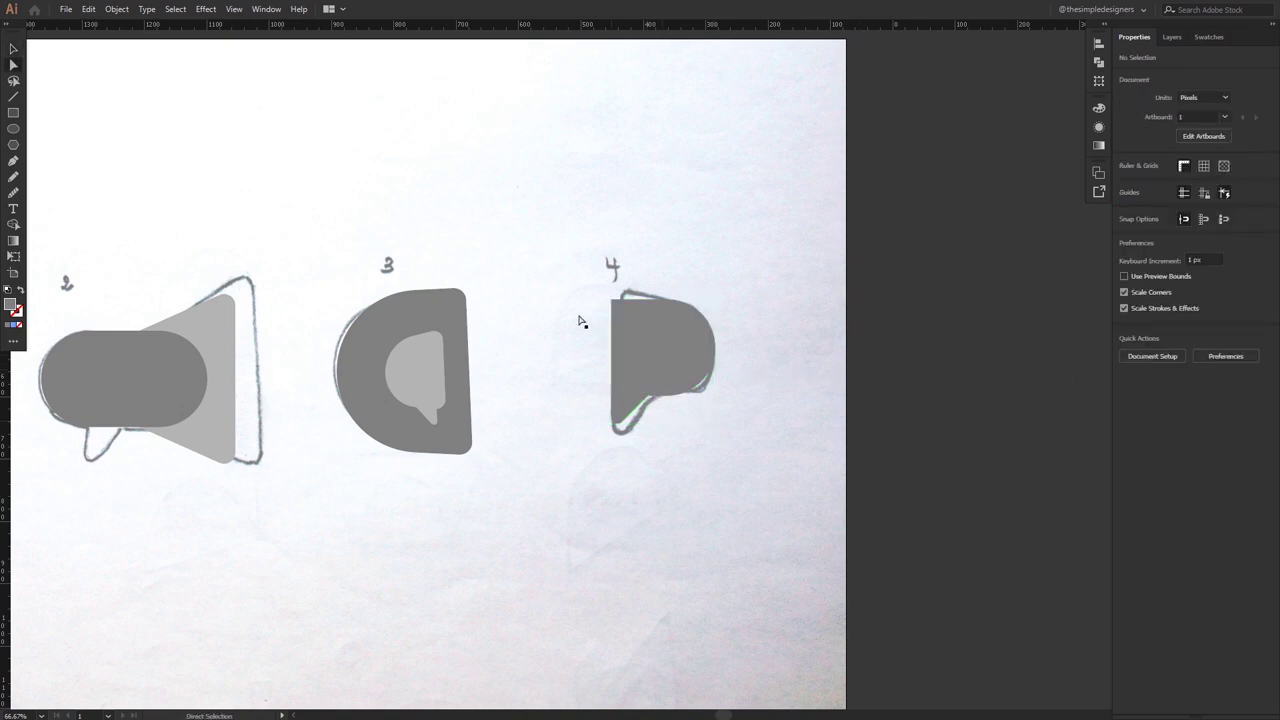
{"action": "left_click", "coordinate": [620, 309]}
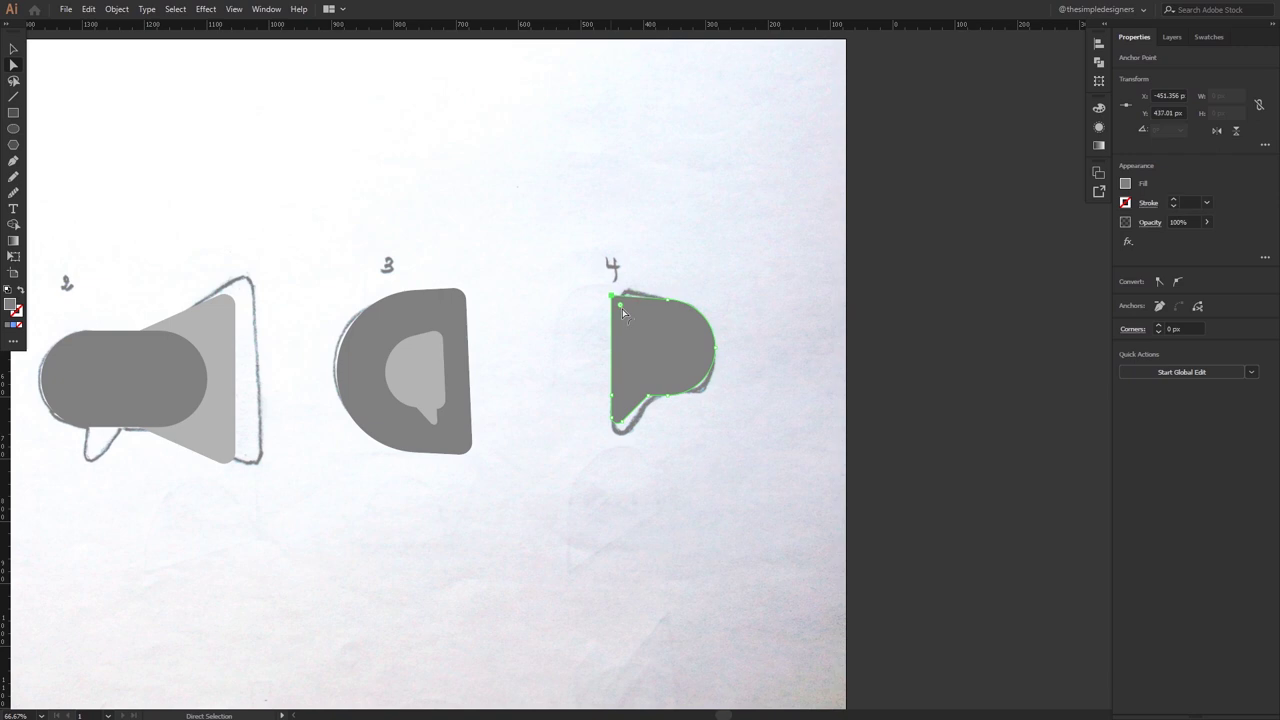
{"action": "scroll", "coordinate": [622, 313], "scroll_direction": "up", "scroll_amount": 2, "text": "alt"}
{"action": "left_click_drag", "start_coordinate": [605, 297], "coordinate": [636, 333]}
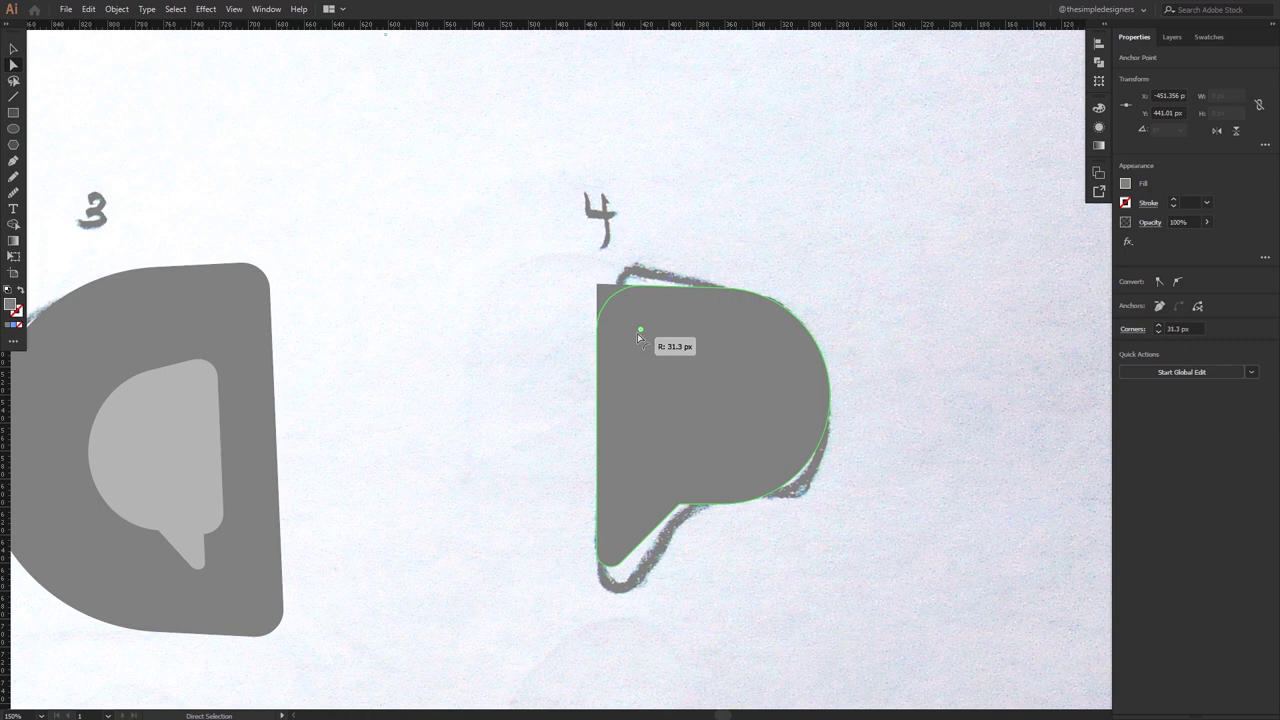
{"action": "key", "text": "v"}
{"action": "left_click", "coordinate": [704, 450]}
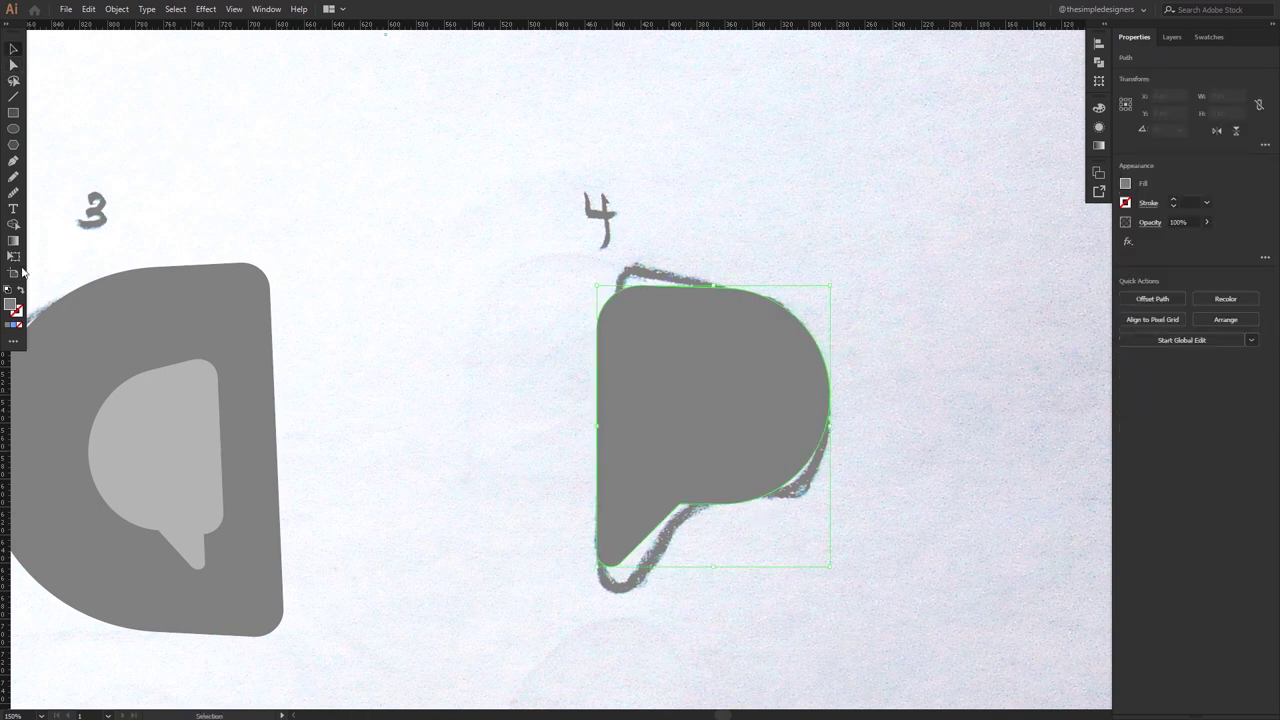
Free-transform bubble 4's top-left corner upward to match the sketch.
{"action": "key", "text": "e"}
{"action": "mouse_move", "coordinate": [600, 293]}
{"action": "left_mouse_down"}
{"action": "mouse_move", "coordinate": [591, 267]}
{"action": "mouse_move", "coordinate": [599, 274]}
{"action": "left_mouse_up"}
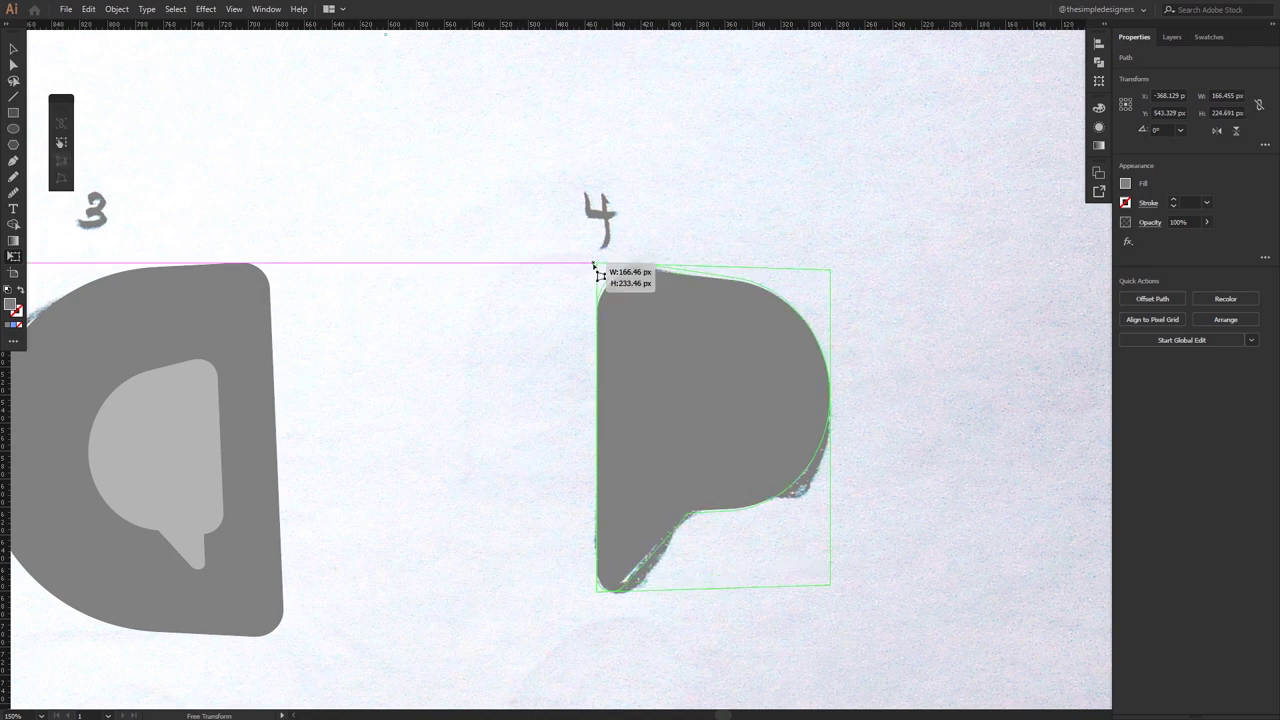
{"action": "key", "text": "v"}
{"action": "left_click", "coordinate": [537, 400]}
{"action": "scroll", "coordinate": [537, 400], "scroll_direction": "down", "scroll_amount": 5}
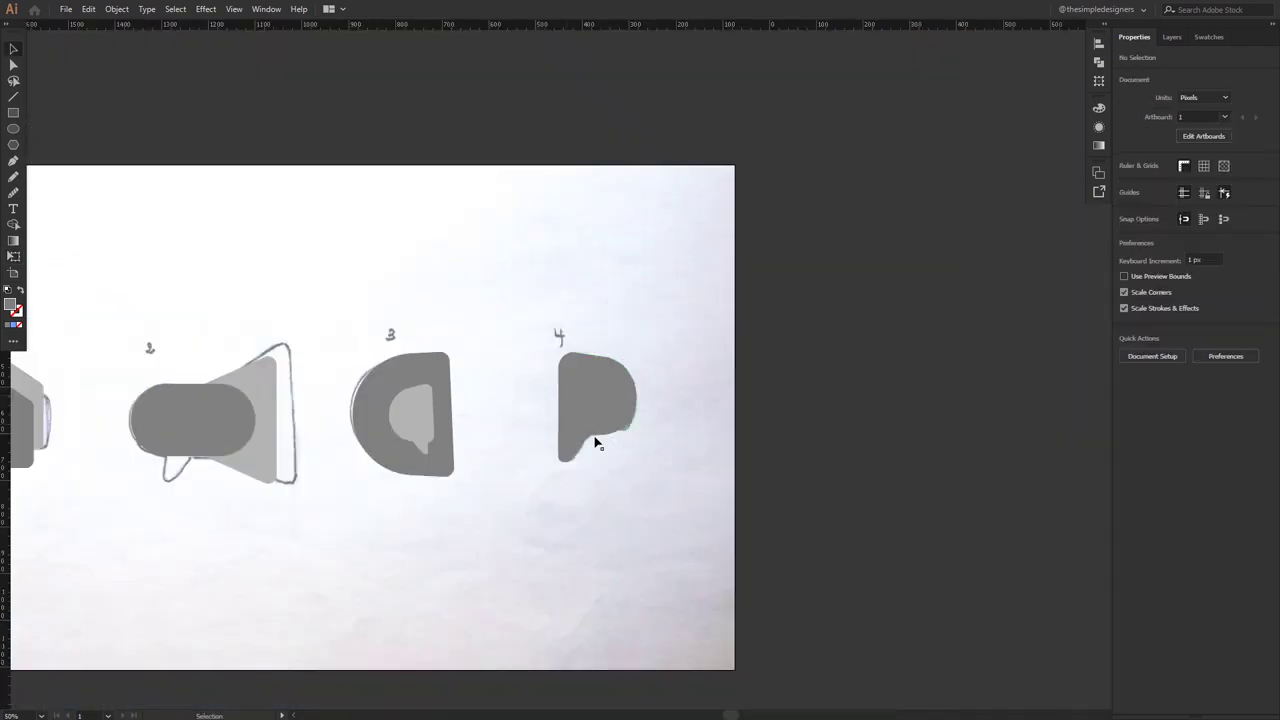
Reflect bubble 4 across the vertical axis.
{"action": "left_click", "coordinate": [618, 423]}
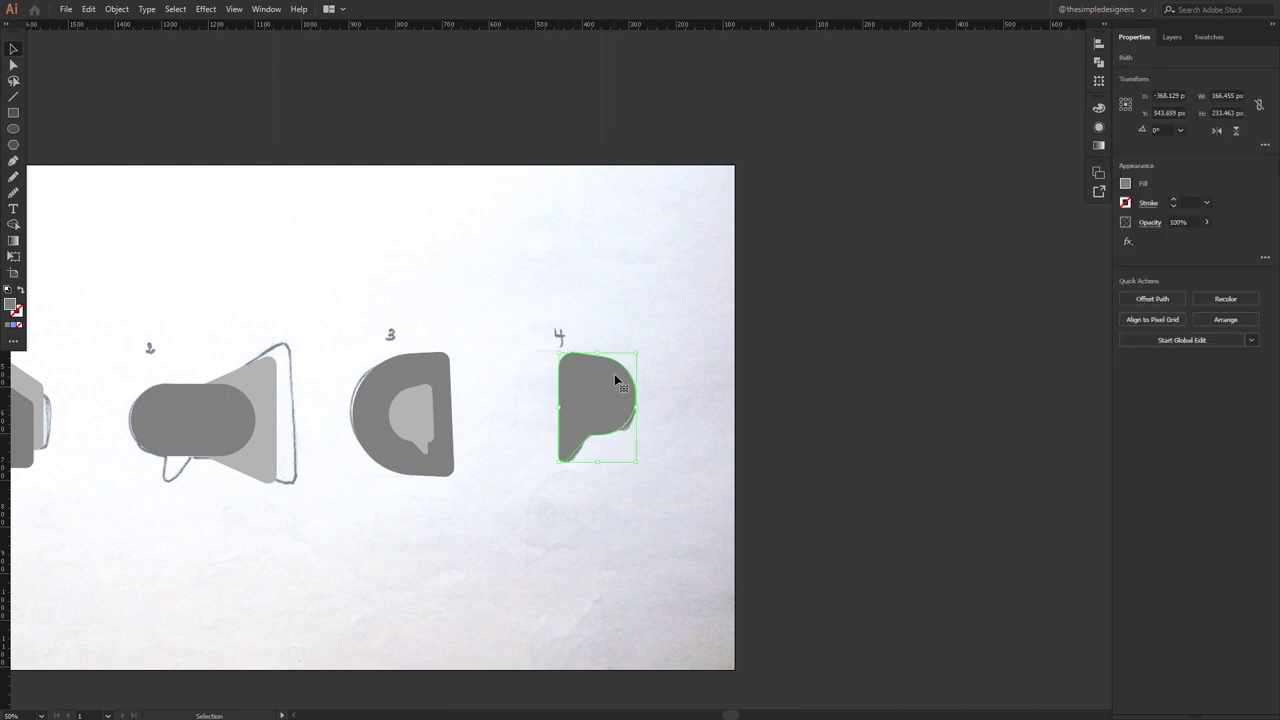
{"action": "key", "text": "o"}
{"action": "key", "text": "Return"}
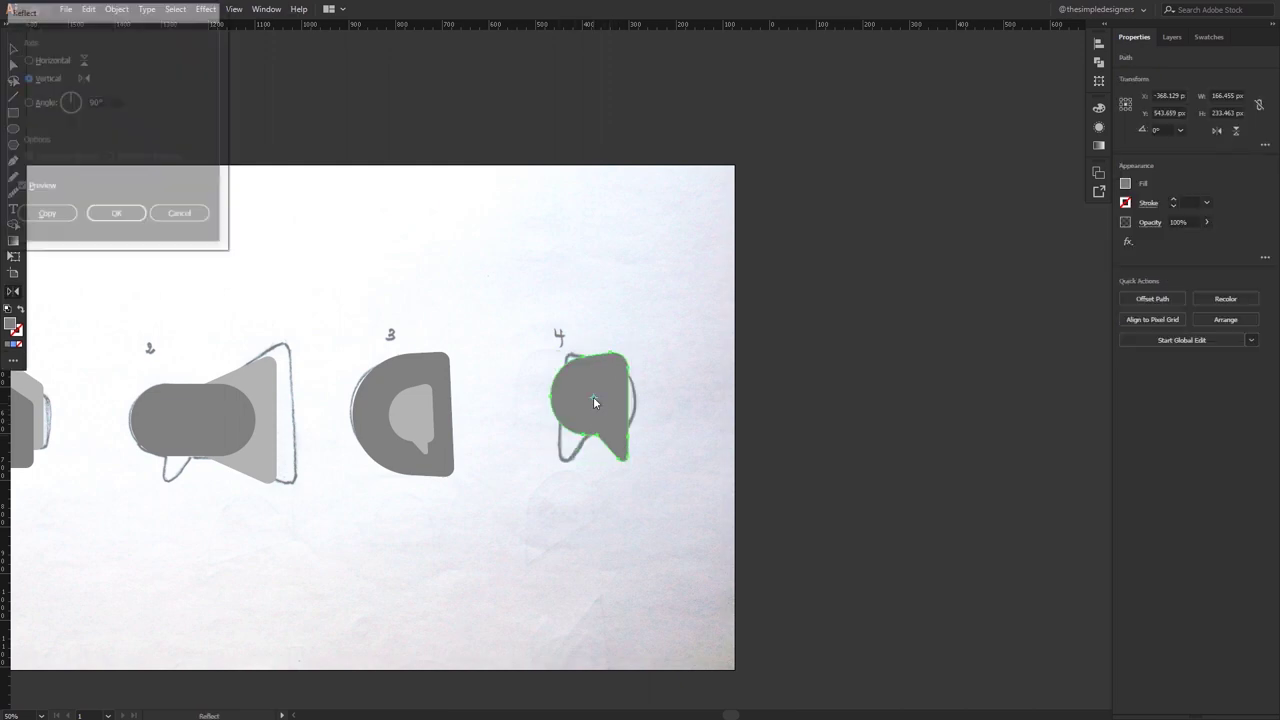
{"action": "left_click", "coordinate": [116, 216]}
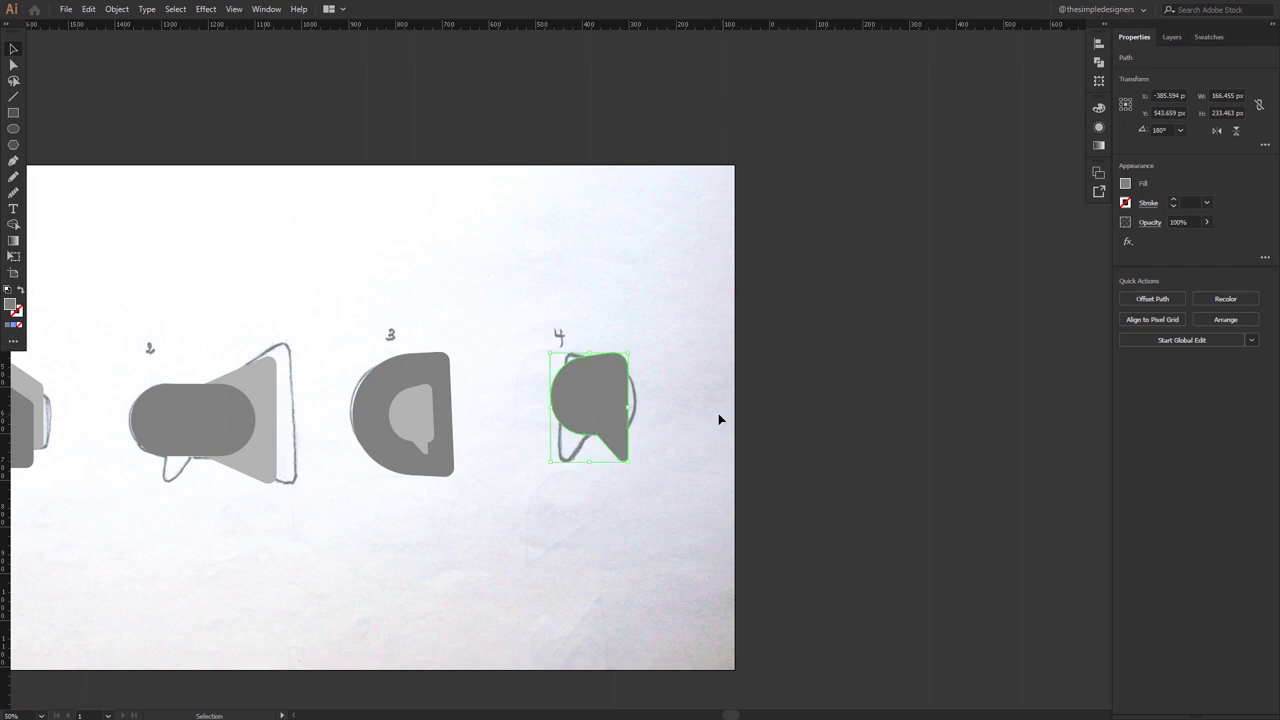
{"action": "key", "text": "ctrl+shift+a"}
{"action": "mouse_move", "coordinate": [651, 486]}
{"action": "left_mouse_down"}
{"action": "mouse_move", "coordinate": [821, 472]}
{"action": "mouse_move", "coordinate": [830, 485]}
{"action": "left_mouse_up"}
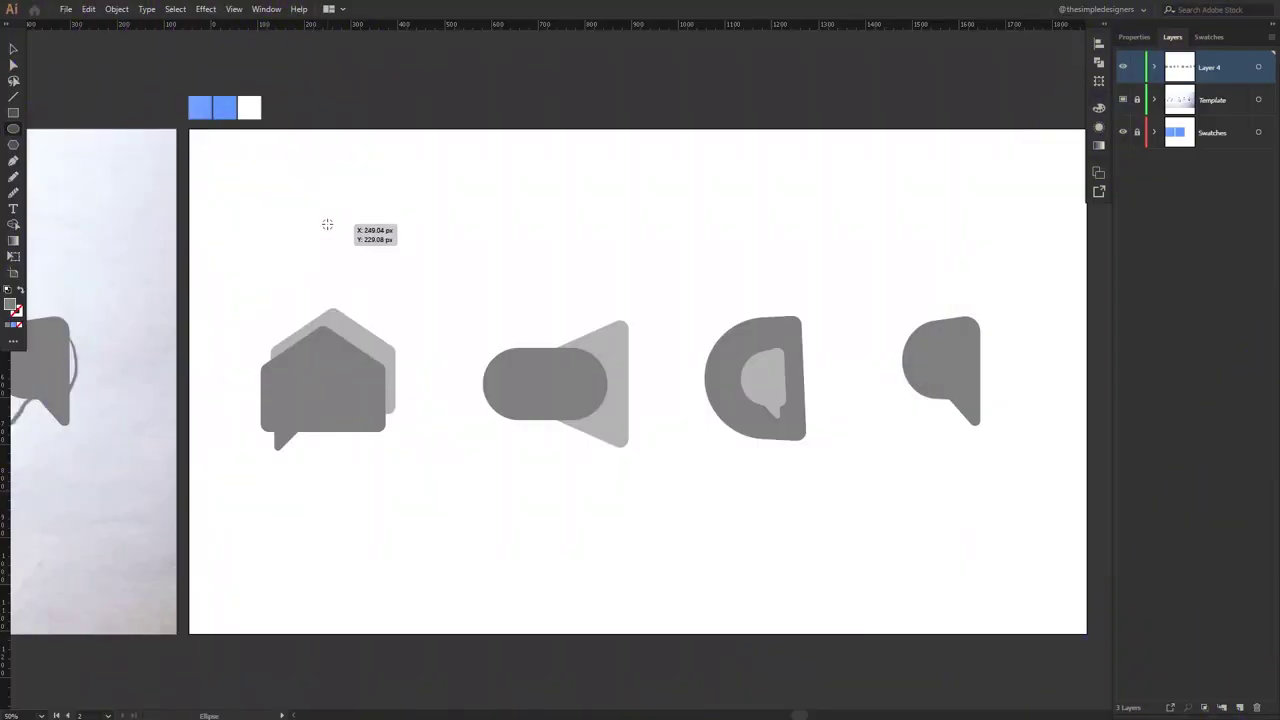
Draw a circle above the house bubble with a diagonal blue gradient fill.
{"action": "left_click_drag", "start_coordinate": [327, 224], "coordinate": [385, 281]}
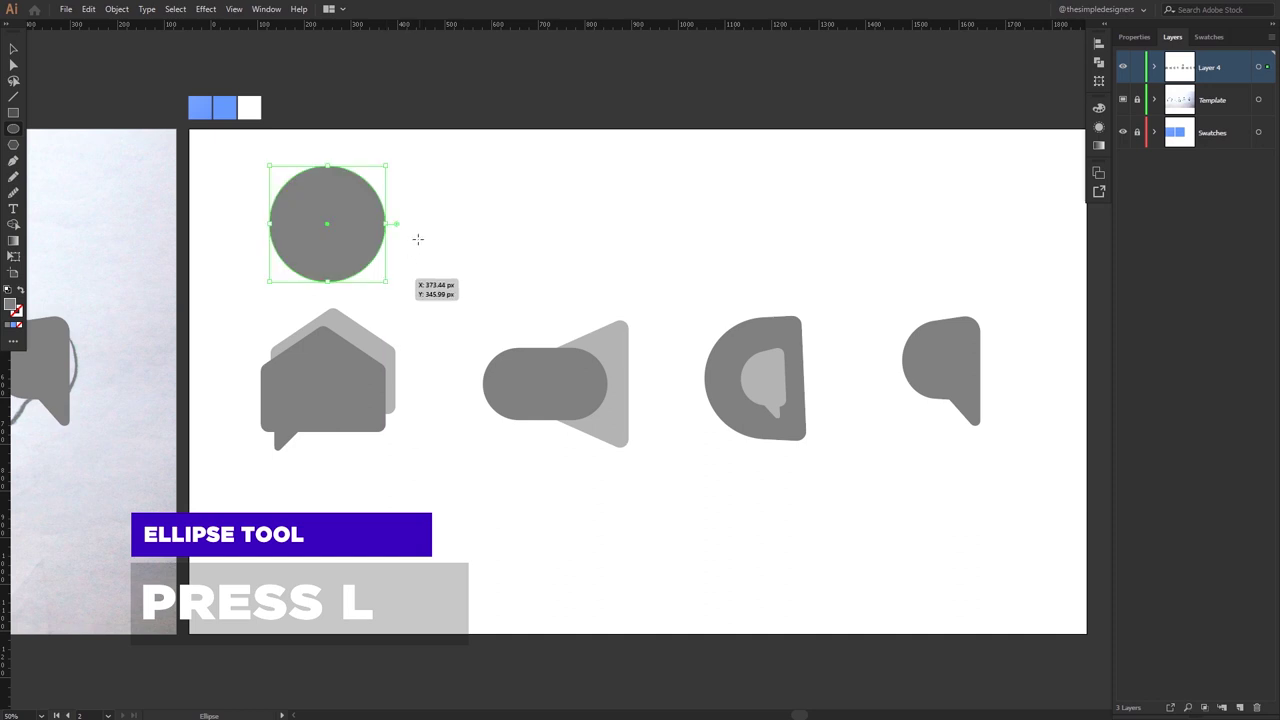
{"action": "key", "text": "i"}
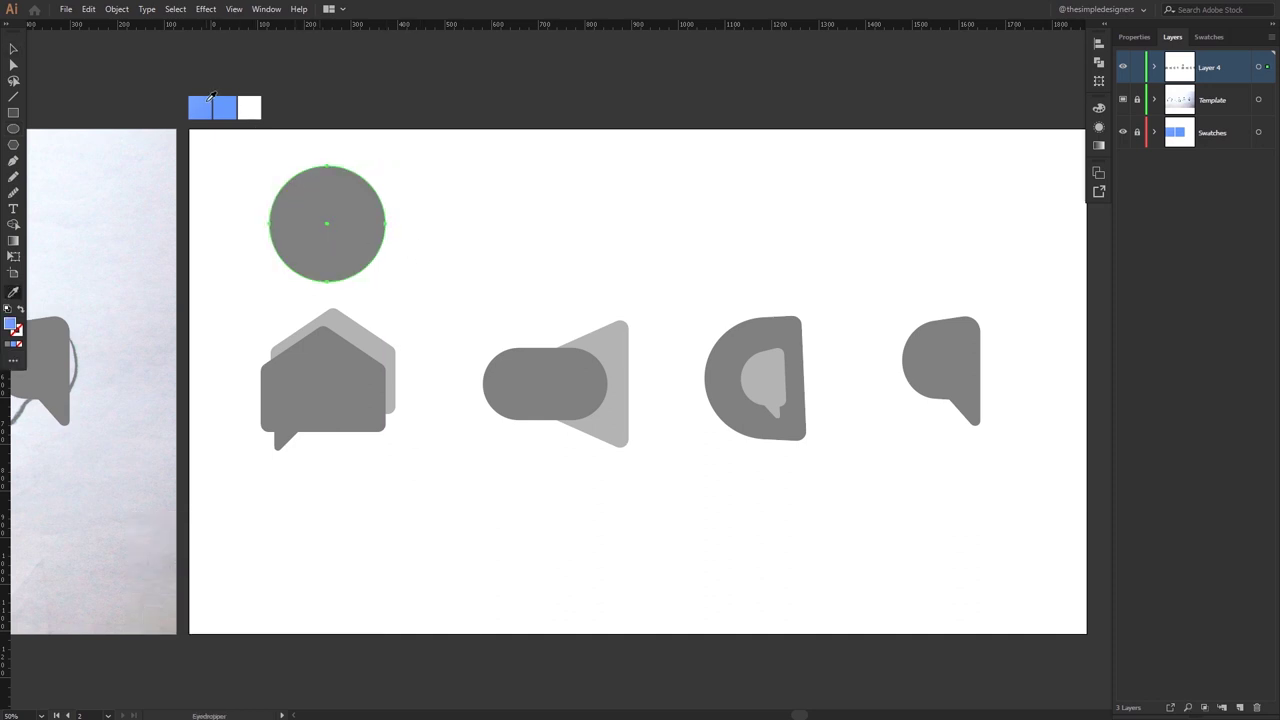
{"action": "left_click", "coordinate": [211, 97]}
{"action": "left_click", "coordinate": [13, 241]}
{"action": "left_click_drag", "start_coordinate": [291, 176], "coordinate": [369, 267]}
{"action": "key", "text": "v"}
Shrink the house bubble into the circle, bring it to front, and make it white.
{"action": "left_click", "coordinate": [406, 292]}
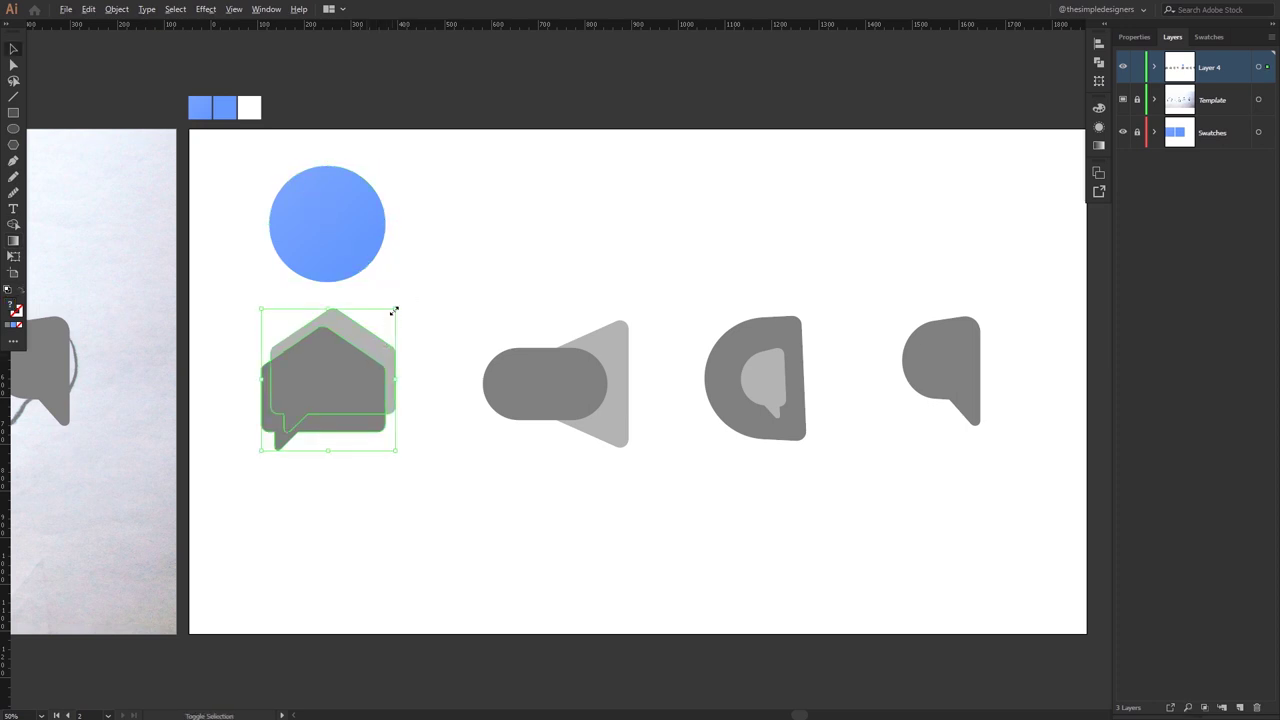
{"action": "mouse_move", "coordinate": [386, 327]}
{"action": "left_mouse_down"}
{"action": "mouse_move", "coordinate": [377, 343]}
{"action": "mouse_move", "coordinate": [325, 226]}
{"action": "mouse_move", "coordinate": [357, 192]}
{"action": "left_mouse_up"}
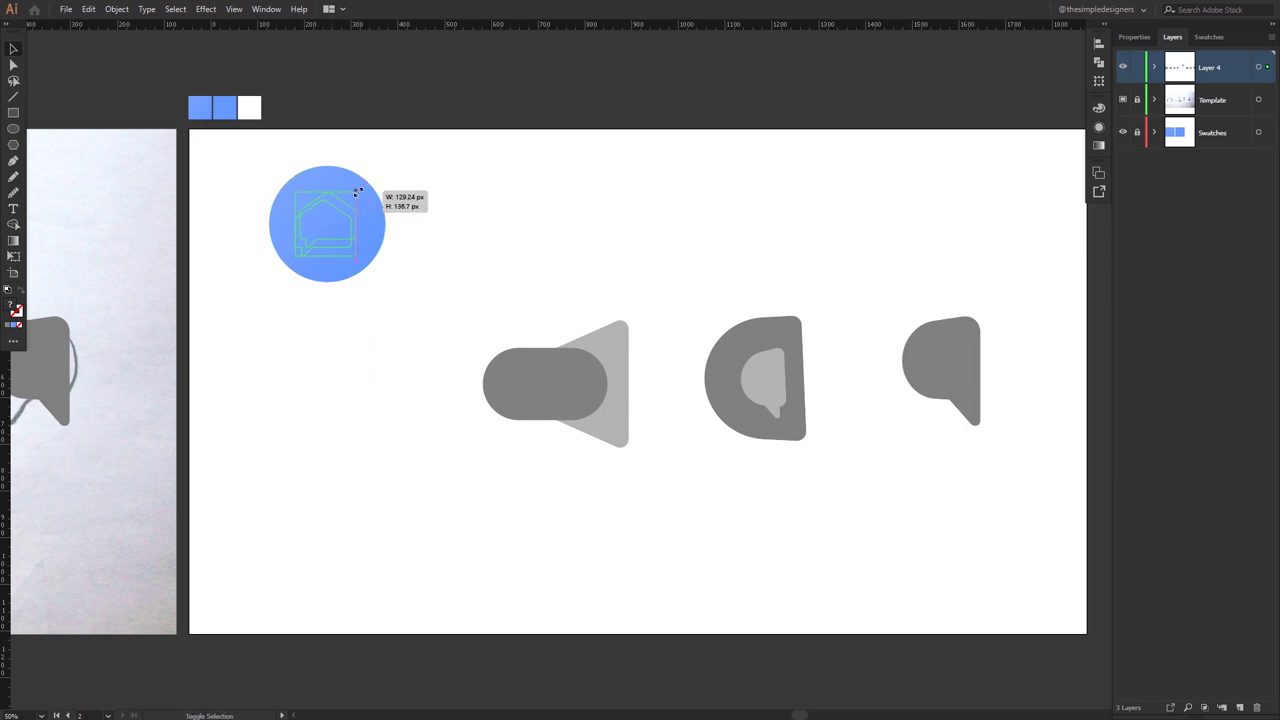
{"action": "right_click", "coordinate": [334, 231]}
{"action": "mouse_move", "coordinate": [390, 422]}
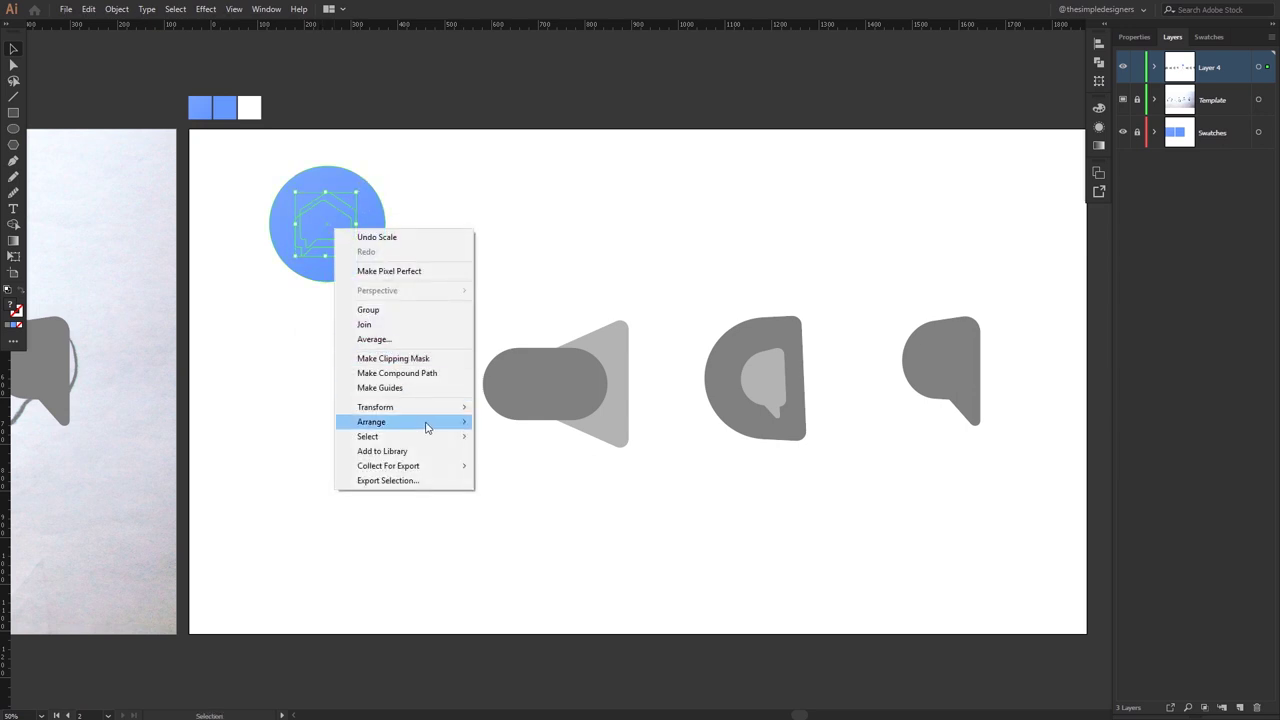
{"action": "left_click", "coordinate": [478, 421]}
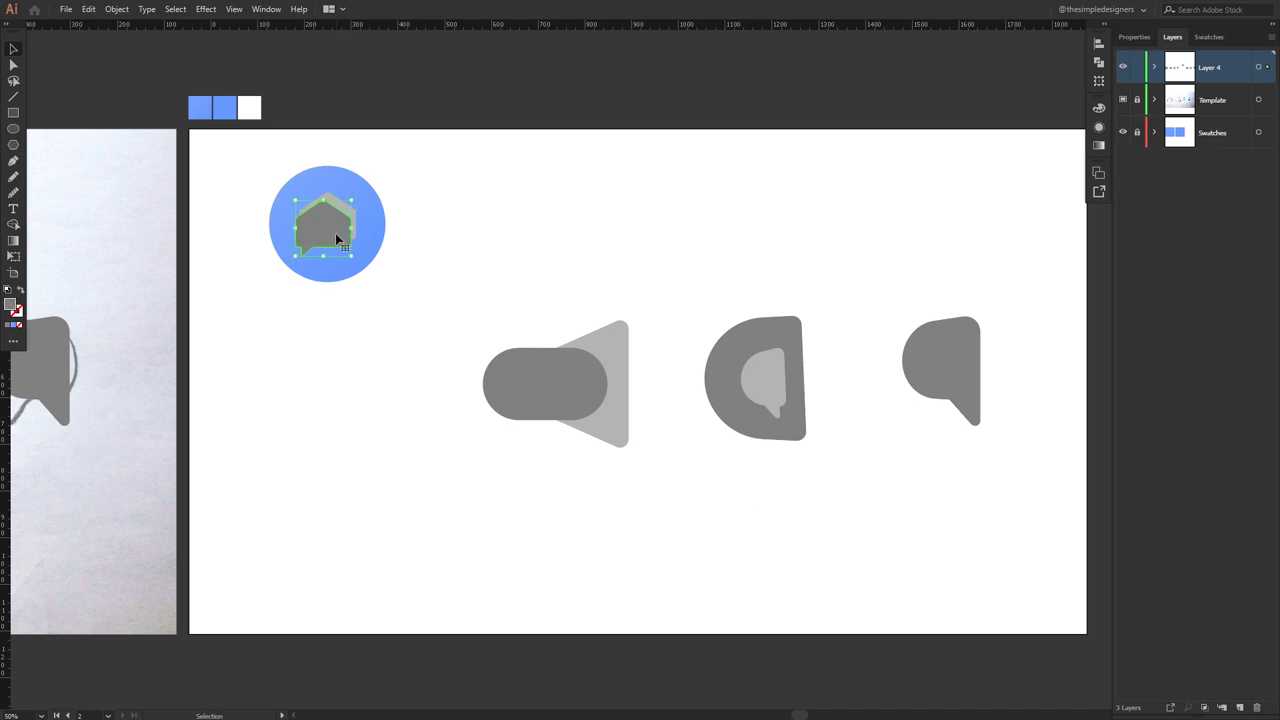
{"action": "left_click", "coordinate": [437, 240]}
Lighten the rear house shape too and nudge it up slightly.
{"action": "key", "text": "v"}
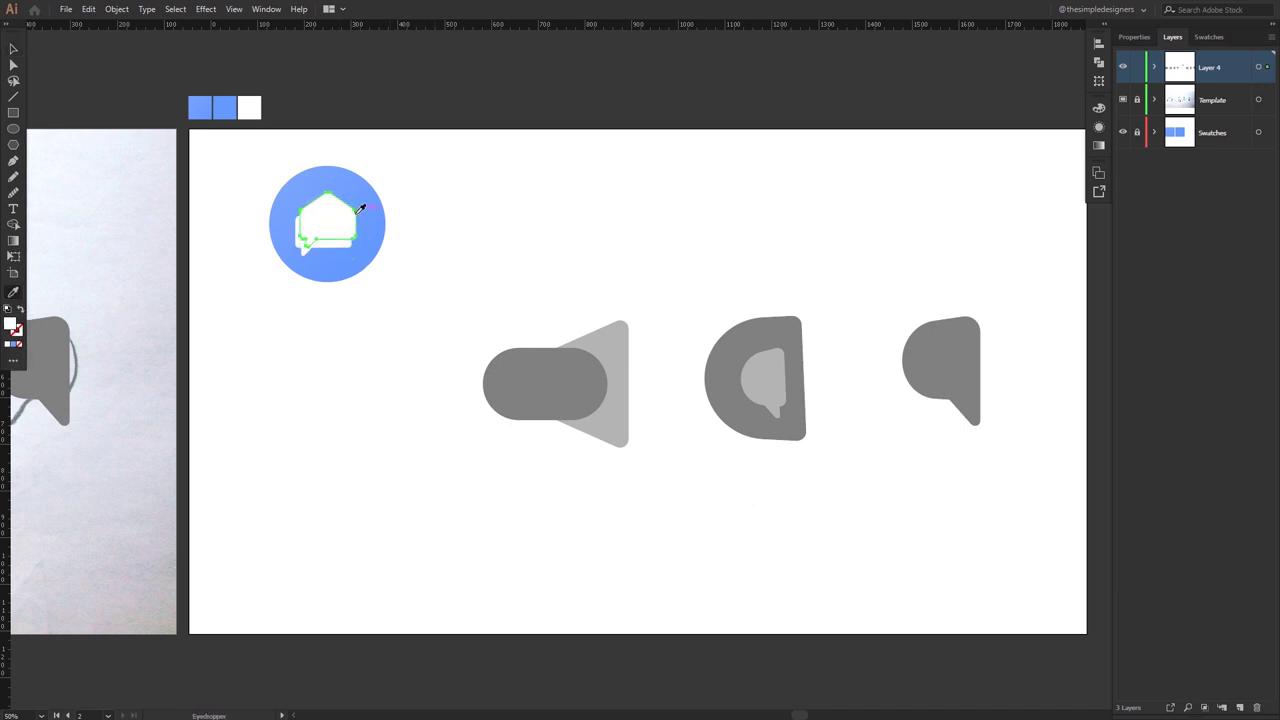
{"action": "left_click_drag", "start_coordinate": [345, 212], "coordinate": [343, 208]}
{"action": "left_click", "coordinate": [1135, 38]}
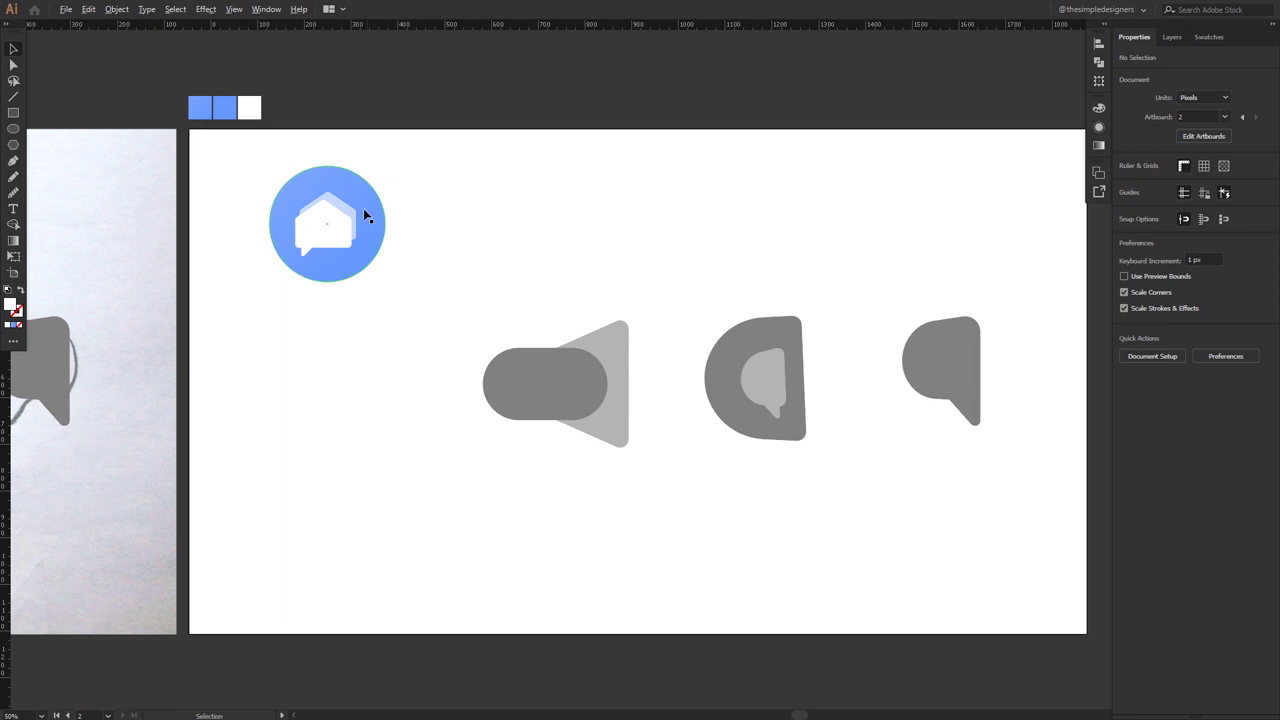
{"action": "scroll", "coordinate": [363, 208], "scroll_direction": "up", "scroll_amount": 2}
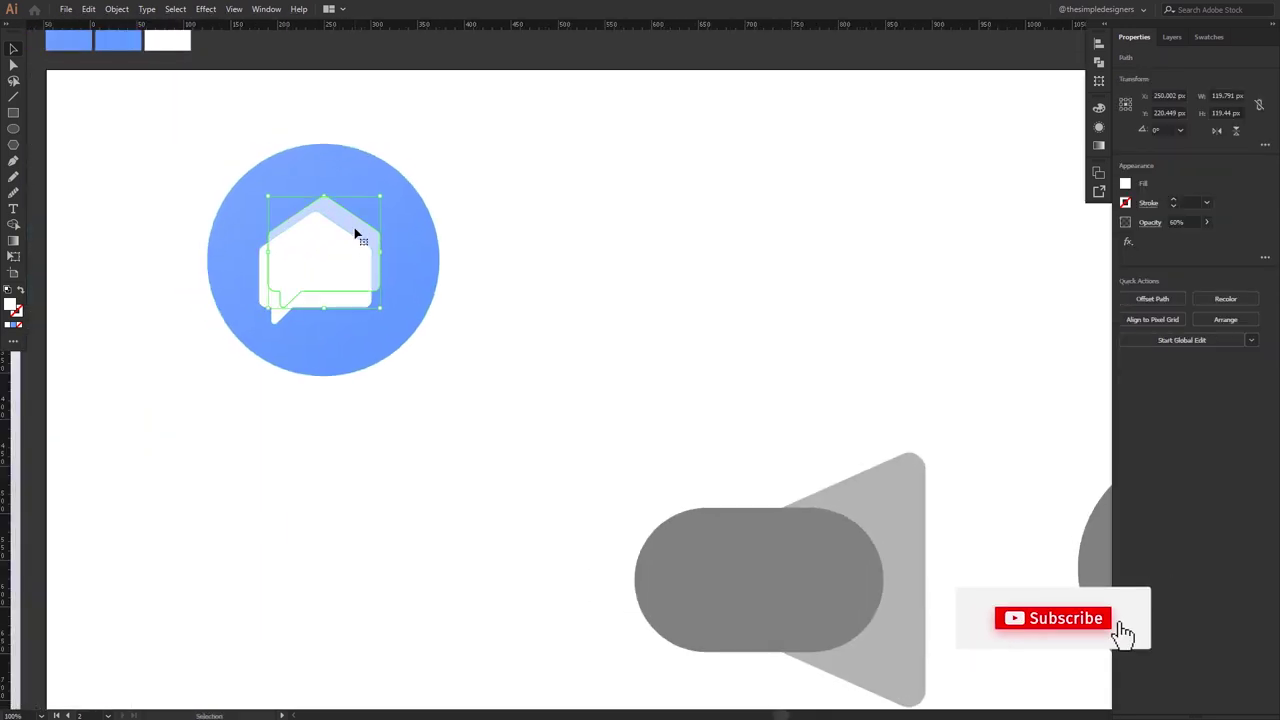
{"action": "key", "text": "Up"}
{"action": "key", "text": "Up"}
{"action": "key", "text": "Up"}
{"action": "key", "text": "Up"}
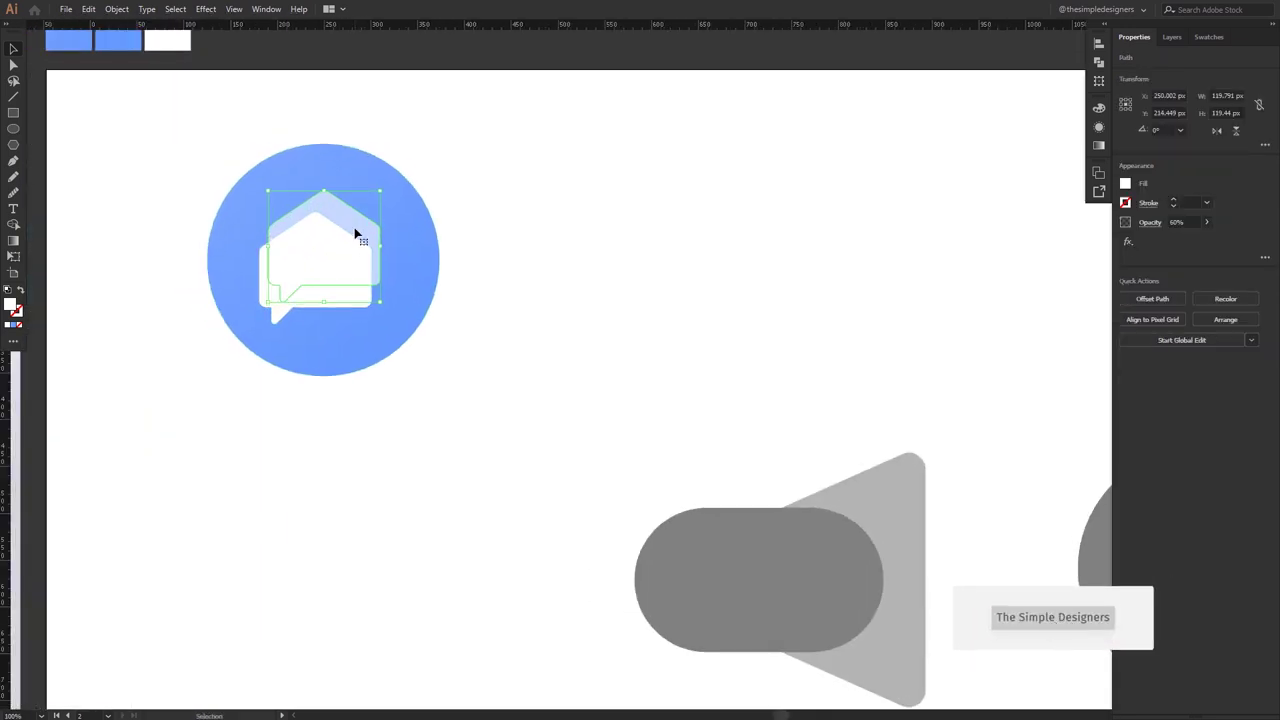
Group the front and back house shapes and nudge the group down.
{"action": "left_click", "coordinate": [526, 257]}
{"action": "left_click", "coordinate": [326, 277]}
{"action": "left_click", "coordinate": [349, 221], "text": "shift"}
{"action": "right_click", "coordinate": [347, 227]}
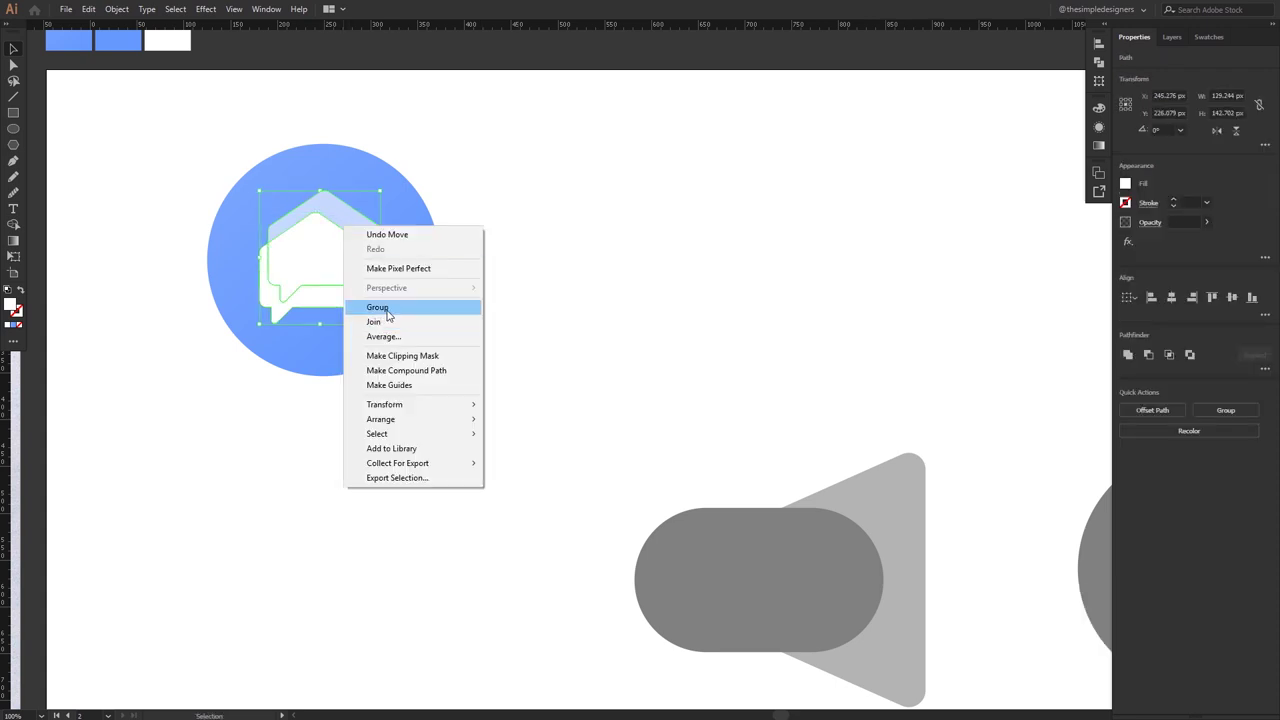
{"action": "left_click", "coordinate": [380, 305]}
{"action": "key", "text": "Down"}
{"action": "key", "text": "Down"}
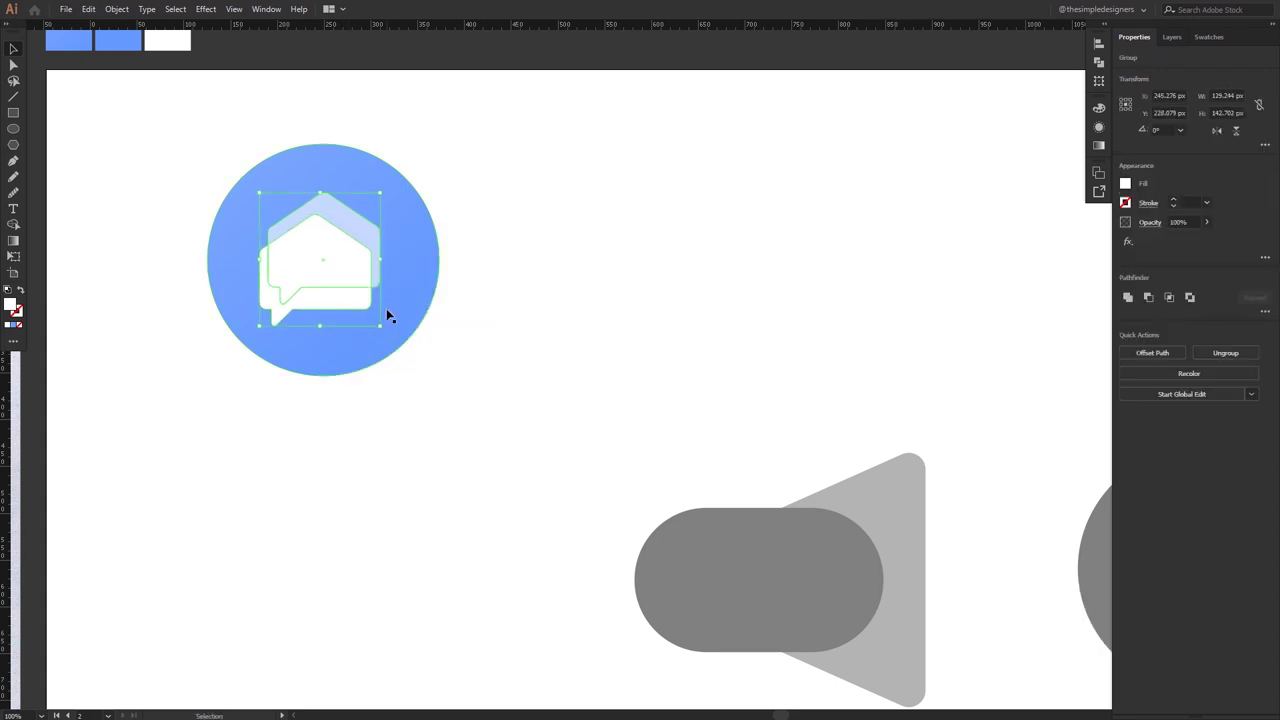
{"action": "key", "text": "ctrl+h"}
Copy the finished icon 1 circle to the right.
{"action": "left_click", "coordinate": [477, 304]}
{"action": "key", "text": "ctrl+minus"}
{"action": "key", "text": "ctrl+minus"}
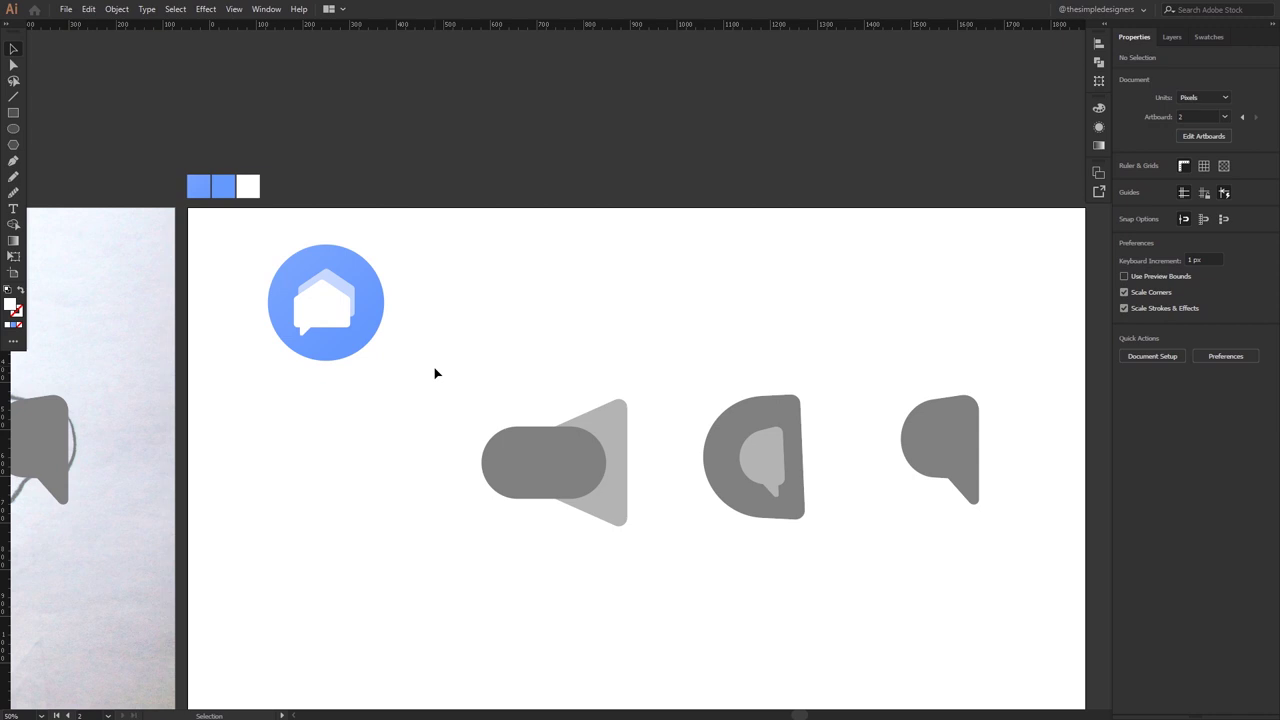
{"action": "left_click_drag", "start_coordinate": [314, 300], "coordinate": [550, 346]}
Delete the house from the copied icon, leaving the second blue circle empty.
{"action": "left_click", "coordinate": [687, 358]}
{"action": "left_click", "coordinate": [578, 304]}
{"action": "key", "text": "Delete"}
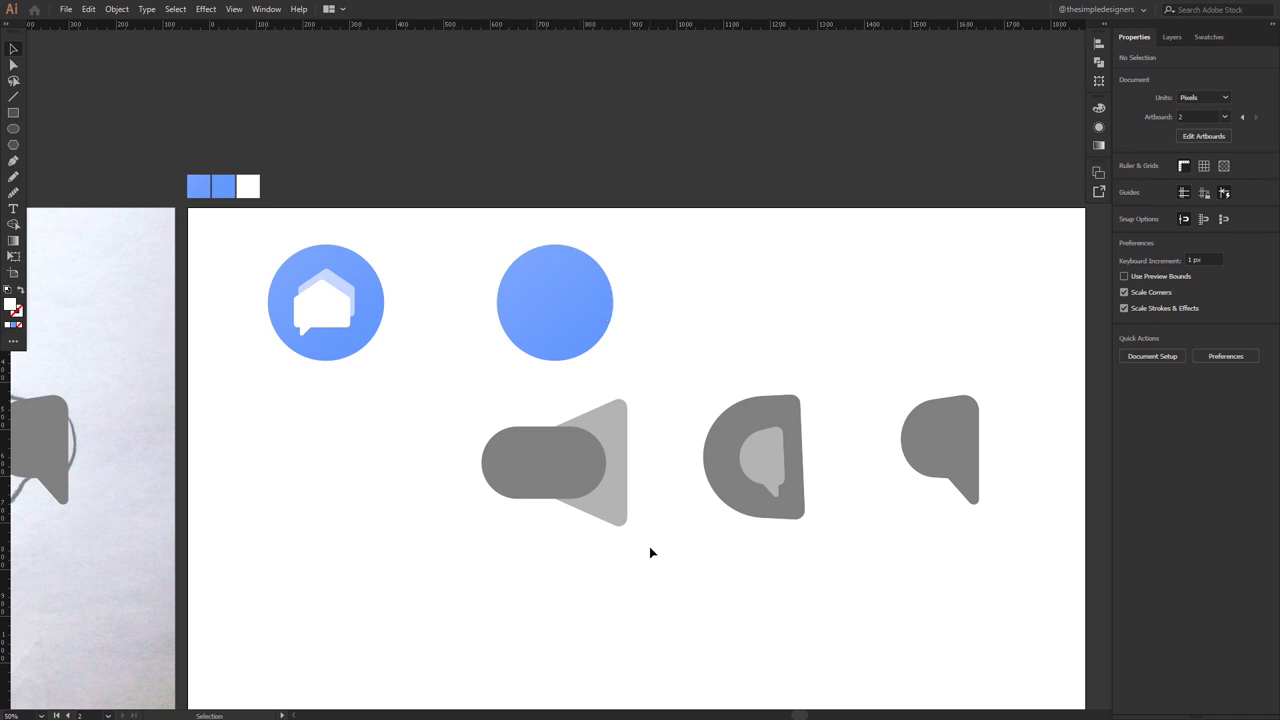
{"action": "mouse_move", "coordinate": [409, 543]}
{"action": "left_mouse_down"}
{"action": "mouse_move", "coordinate": [866, 446]}
{"action": "mouse_move", "coordinate": [497, 491]}
{"action": "mouse_move", "coordinate": [554, 480]}
{"action": "left_mouse_up"}
{"action": "scroll", "coordinate": [543, 470], "scroll_direction": "up", "scroll_amount": 1}
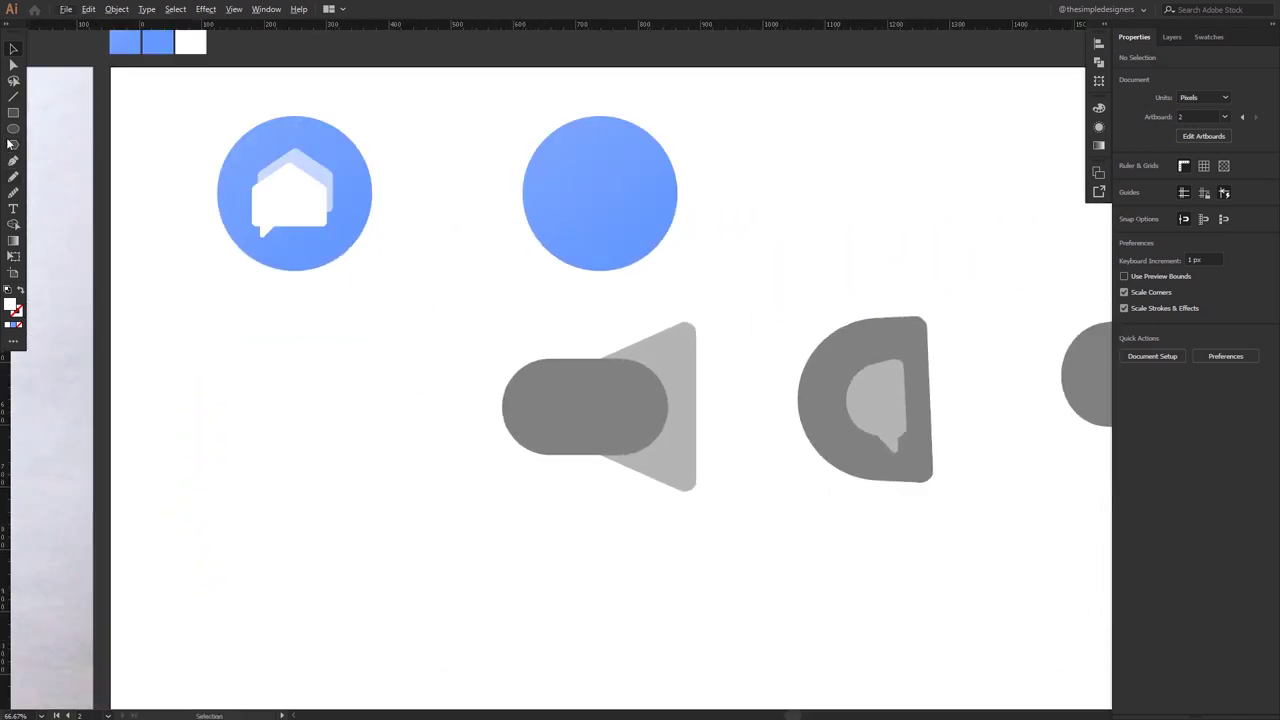
Make a grey triangle tail from a square and place it under the pill's left end.
{"action": "left_click_drag", "start_coordinate": [435, 481], "coordinate": [475, 520]}
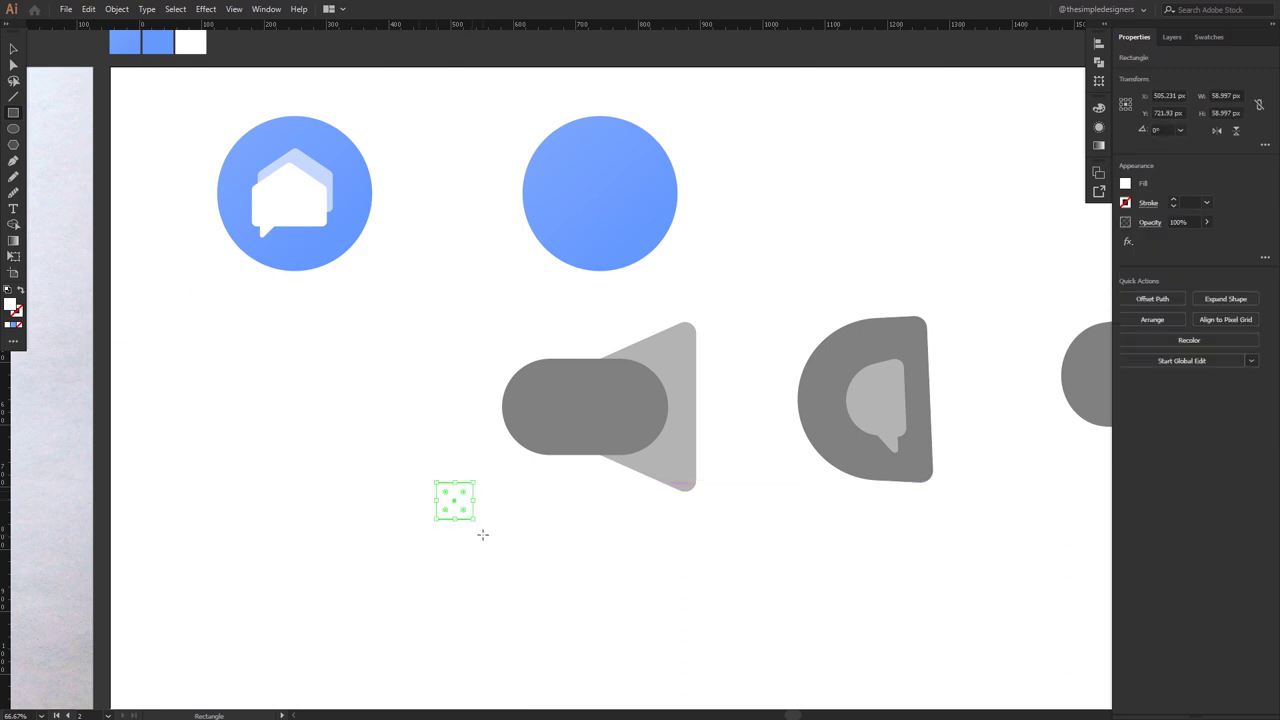
{"action": "left_click", "coordinate": [473, 520]}
{"action": "left_click", "coordinate": [1158, 306]}
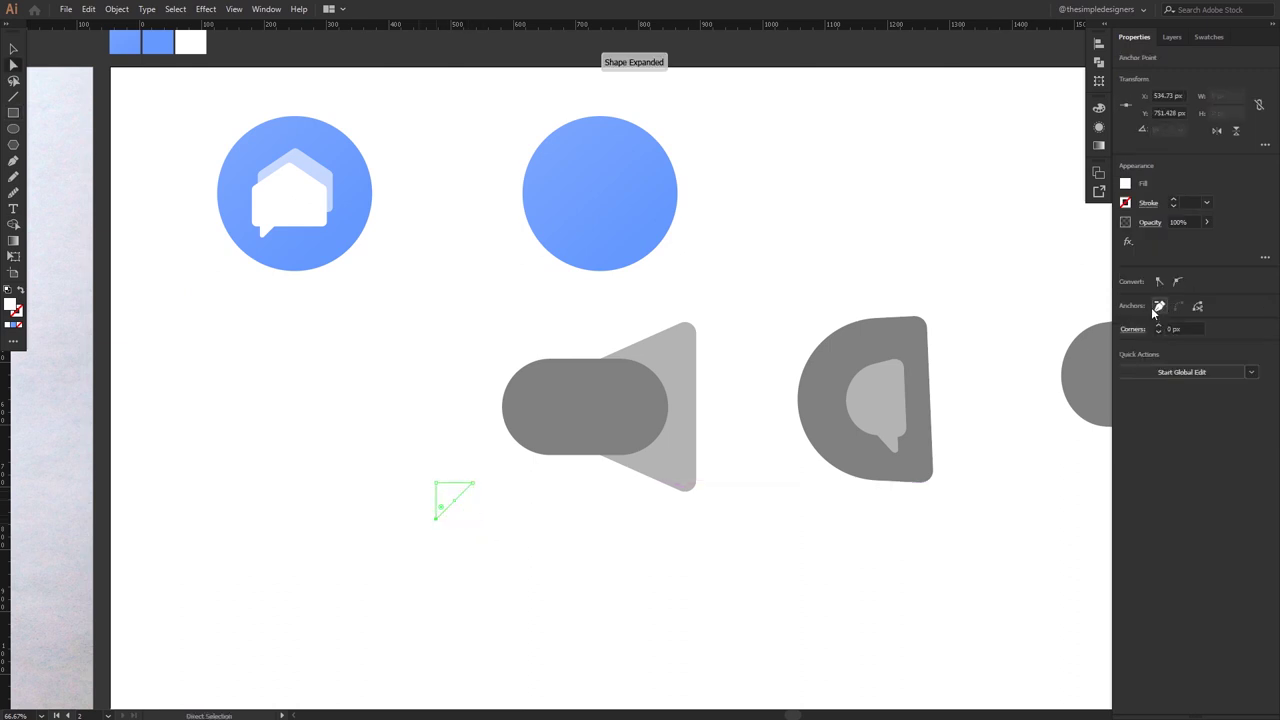
{"action": "key", "text": "v"}
{"action": "left_click_drag", "start_coordinate": [456, 492], "coordinate": [563, 463]}
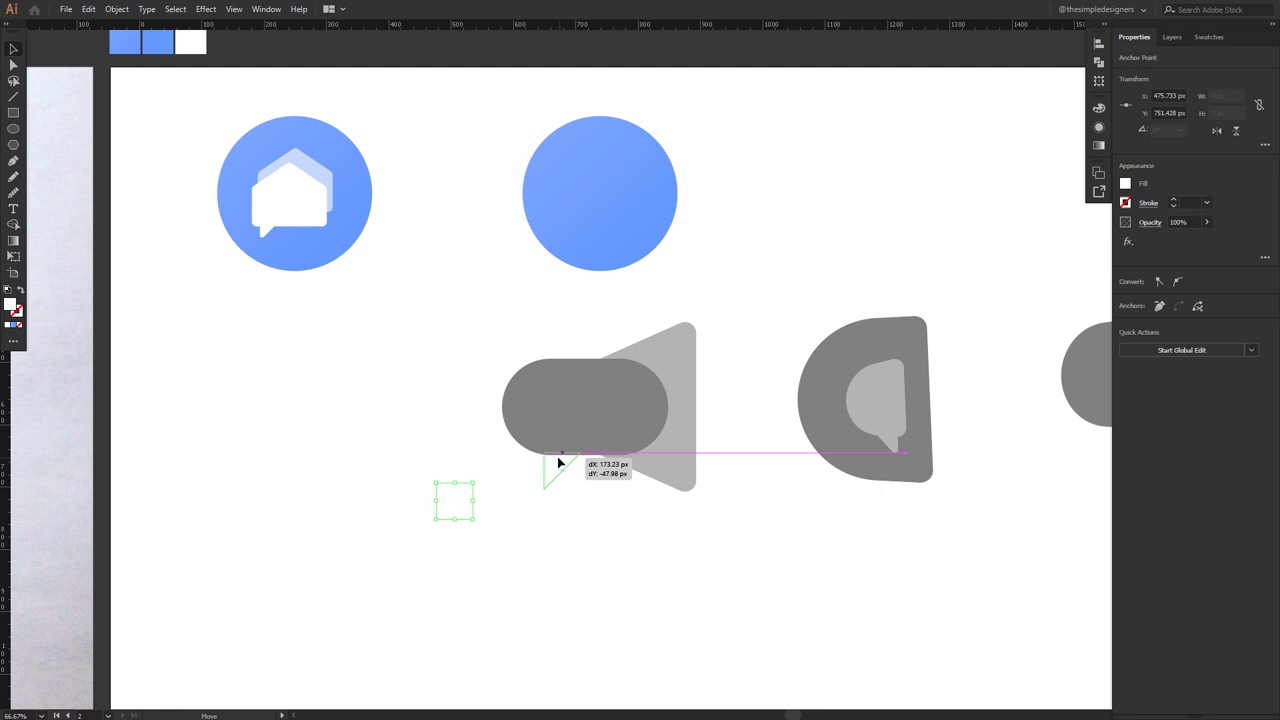
{"action": "key", "text": "i"}
{"action": "left_click", "coordinate": [593, 420]}
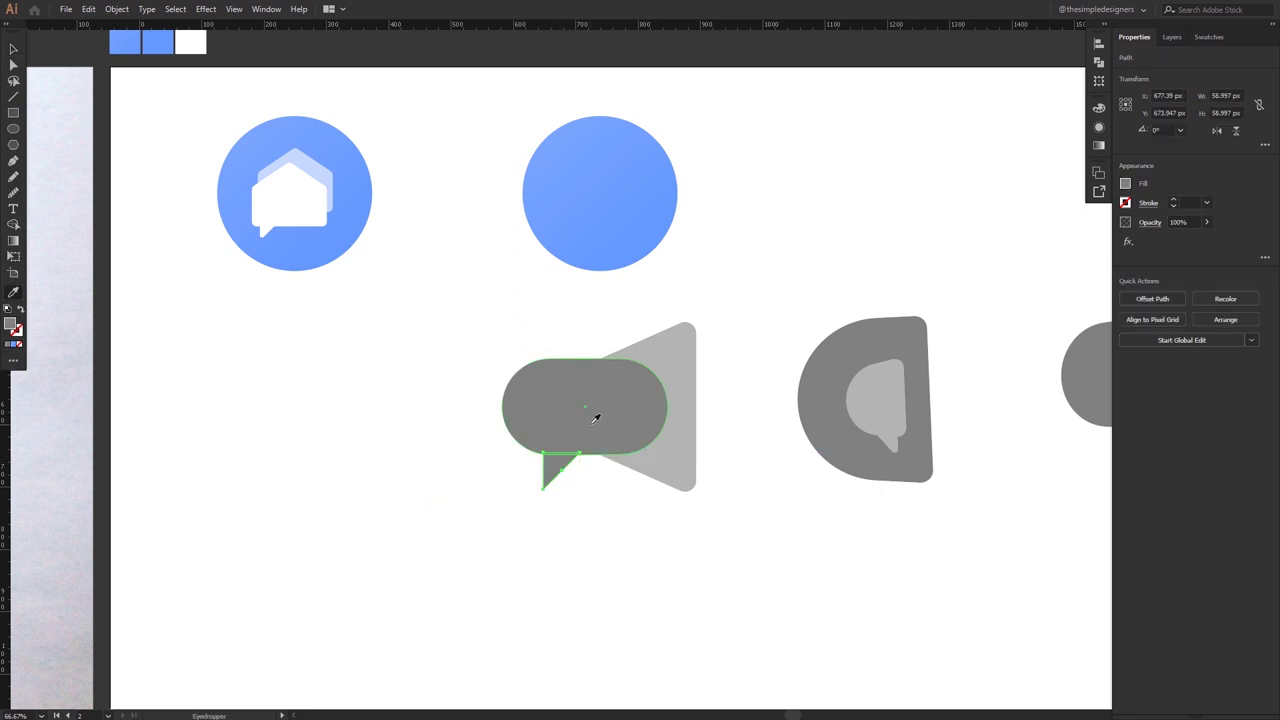
Round the tail's bottom corner and unite the tail with the pill.
{"action": "key", "text": "a"}
{"action": "left_click_drag", "start_coordinate": [557, 506], "coordinate": [548, 482]}
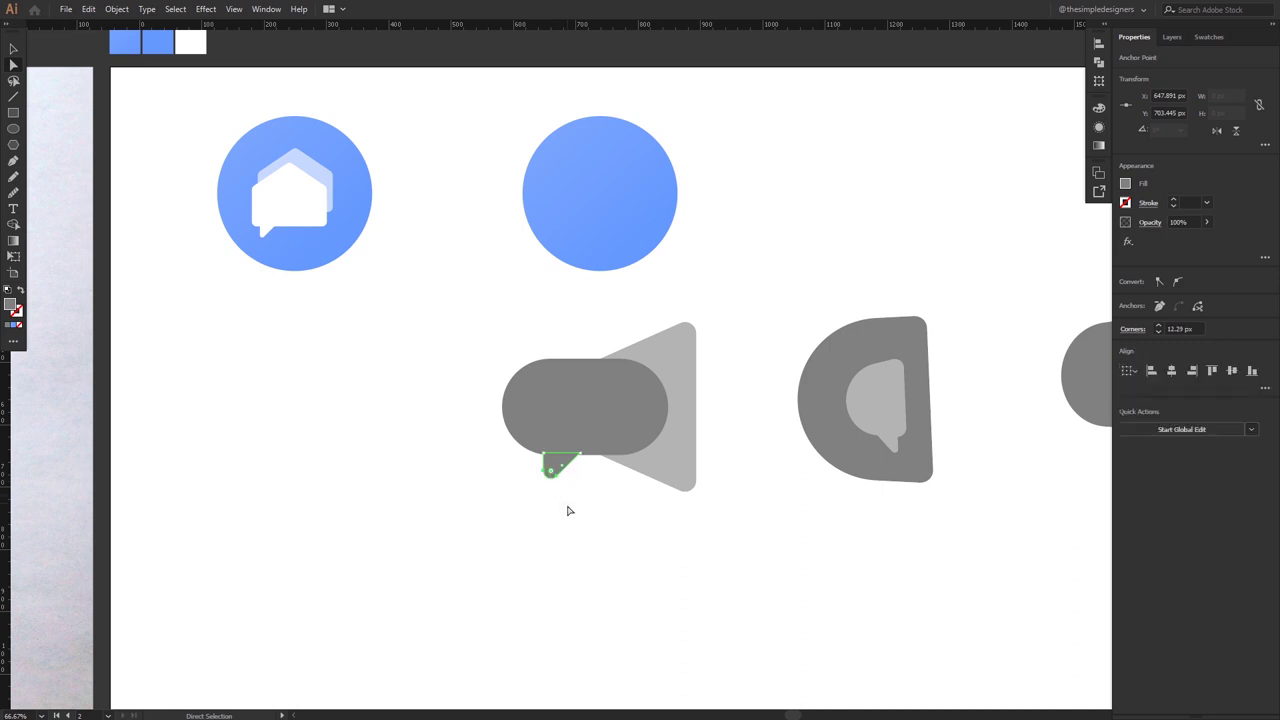
{"action": "key", "text": "v"}
{"action": "left_click", "coordinate": [567, 478]}
{"action": "left_click", "coordinate": [643, 441], "text": "shift"}
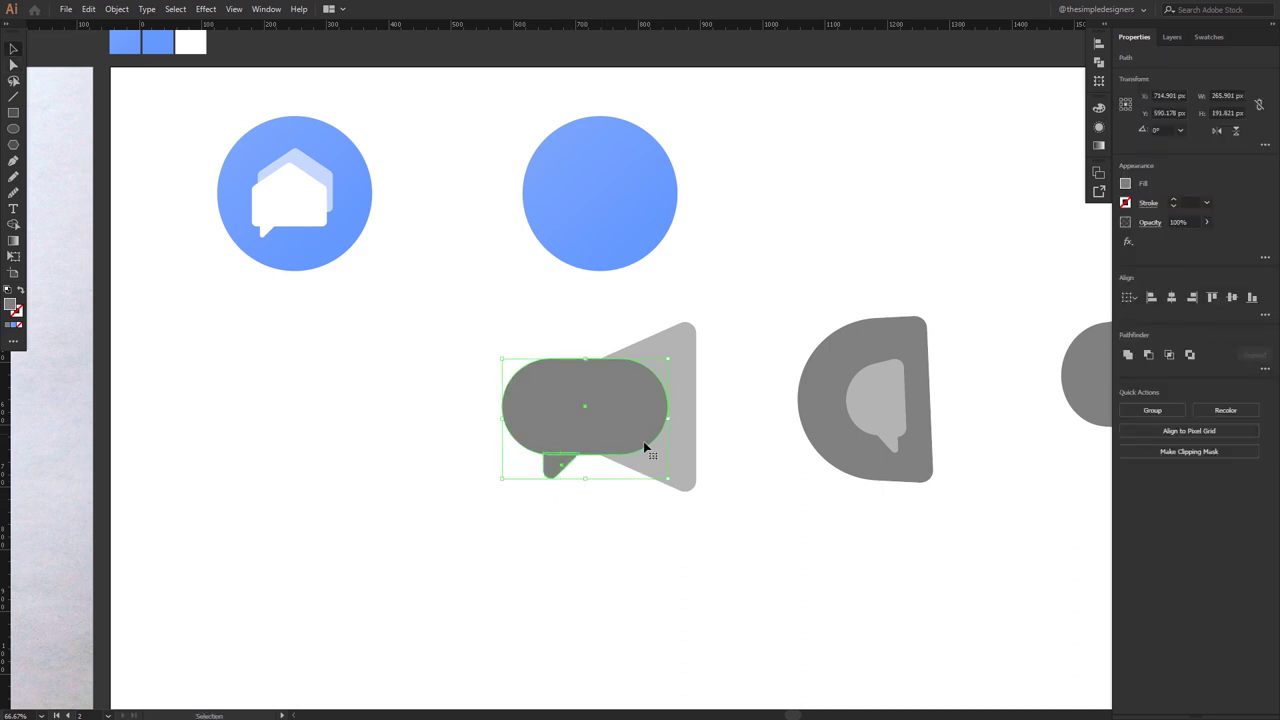
{"action": "left_click", "coordinate": [1128, 356]}
Shrink the megaphone bubble and move it onto the second blue circle.
{"action": "left_click_drag", "start_coordinate": [754, 537], "coordinate": [503, 331]}
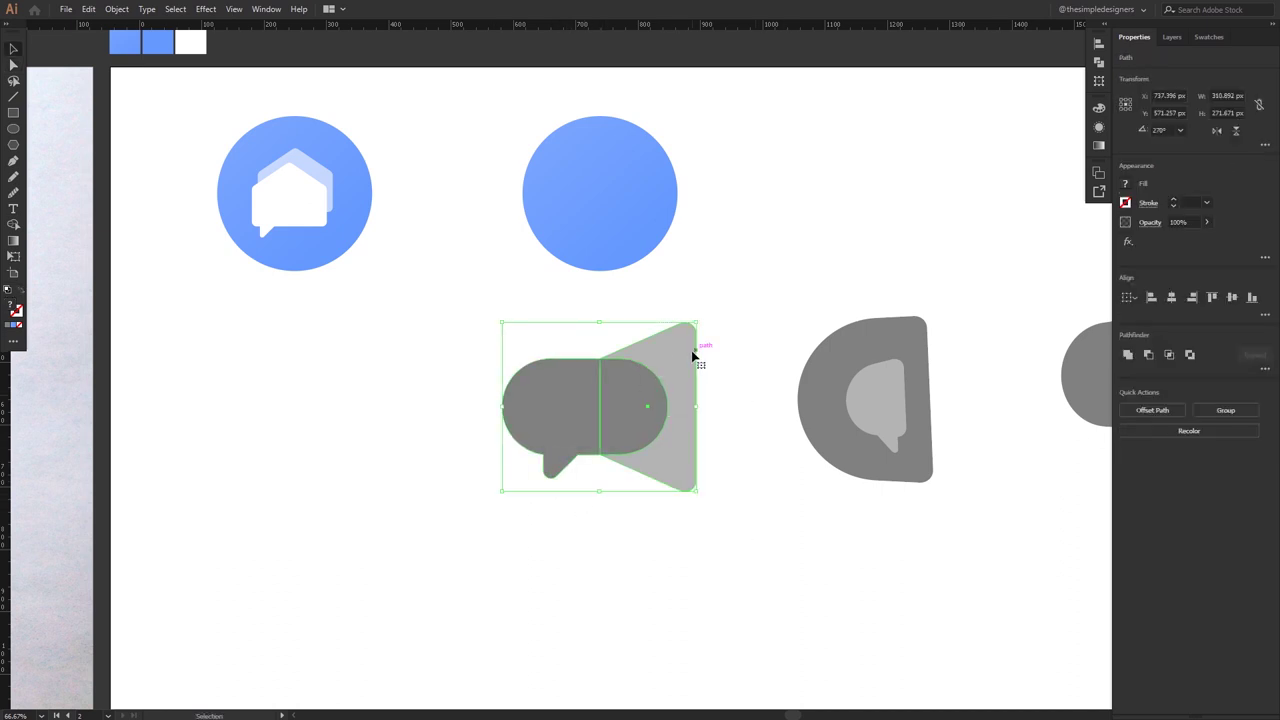
{"action": "left_click_drag", "start_coordinate": [693, 326], "coordinate": [643, 369]}
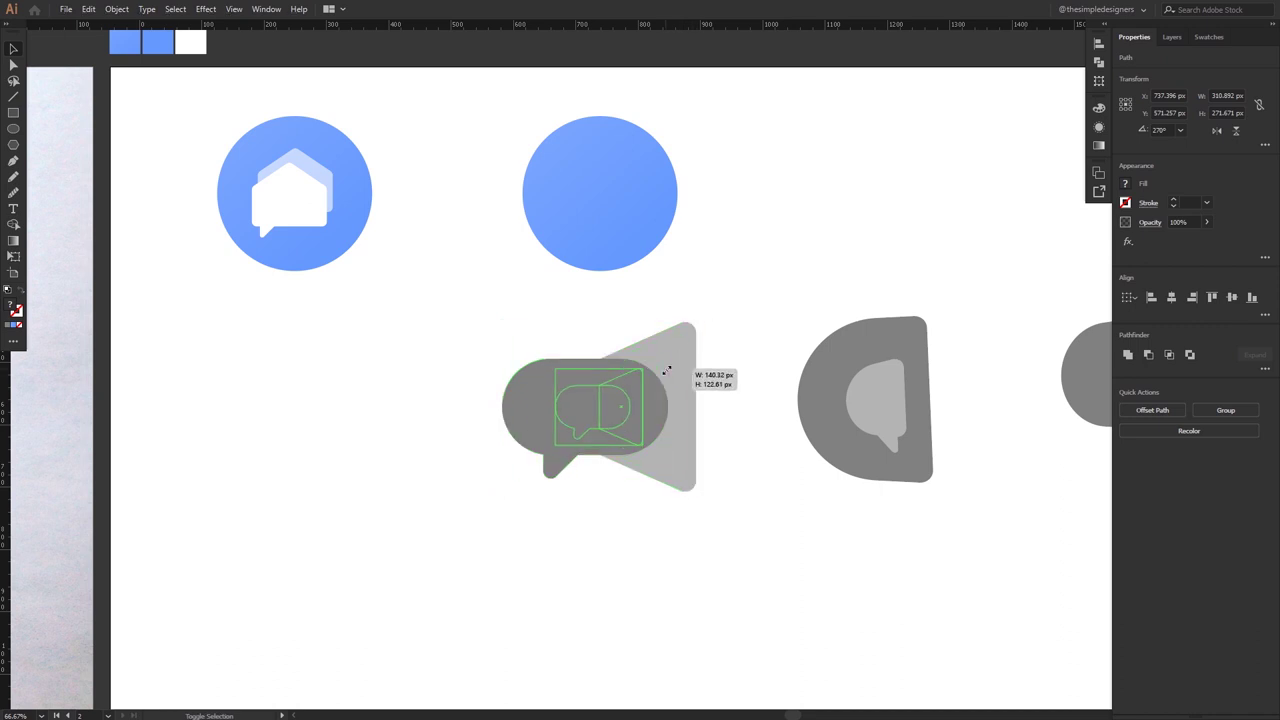
{"action": "left_click_drag", "start_coordinate": [600, 407], "coordinate": [600, 195]}
{"action": "left_click", "coordinate": [677, 328]}
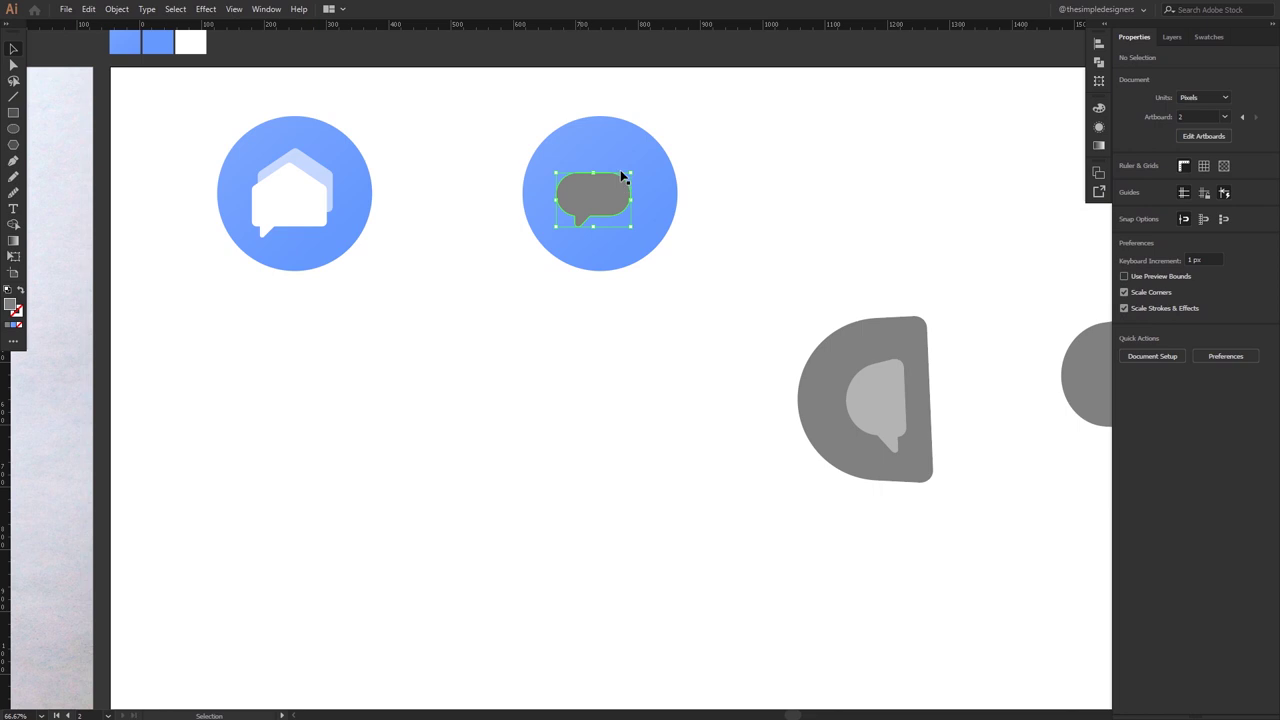
Send the second blue circle back behind the triangle with Ctrl+[.
{"action": "left_click", "coordinate": [645, 172]}
{"action": "key", "text": "a"}
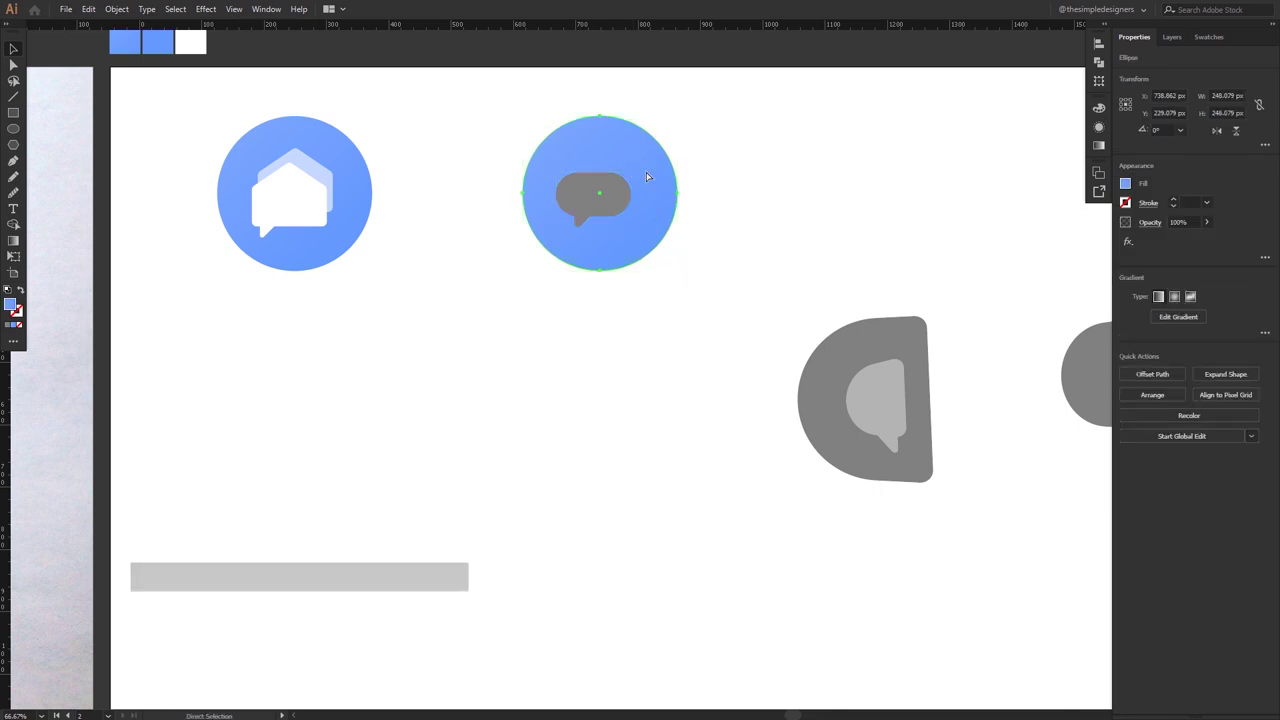
{"action": "key", "text": "ctrl+bracketleft"}
{"action": "key", "text": "v"}
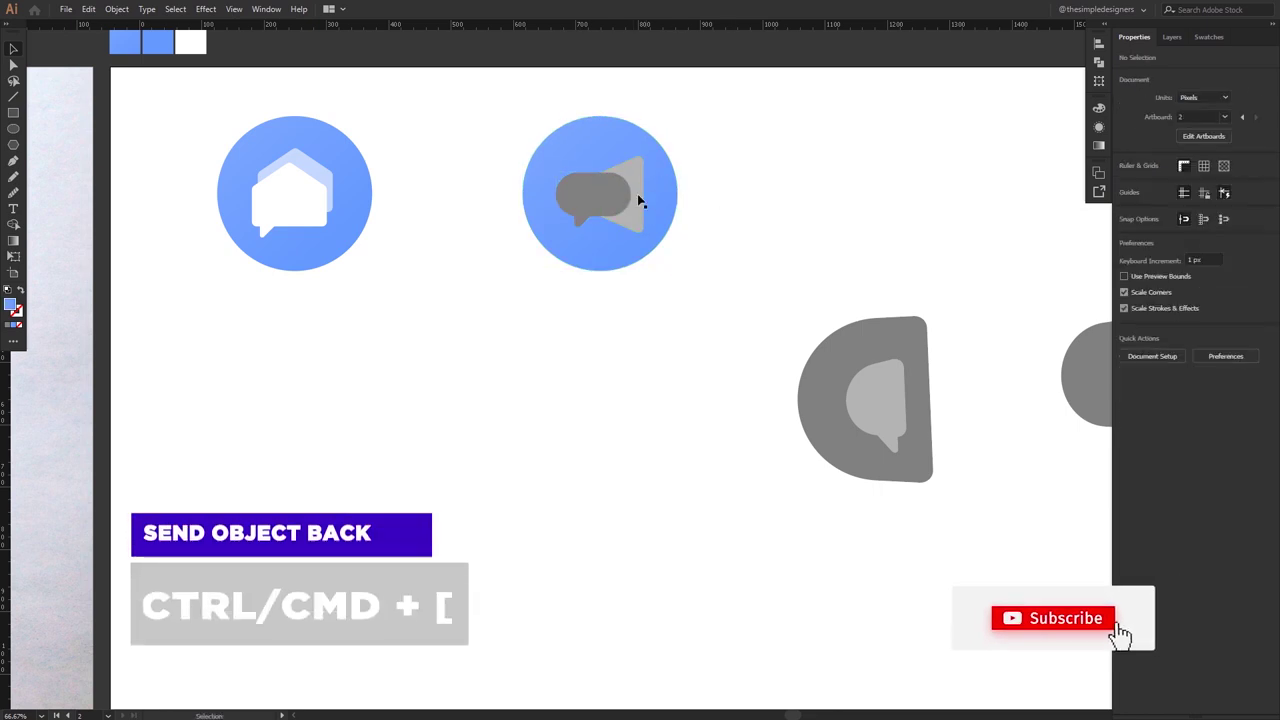
Give the chat bubble a solid white fill with the eyedropper.
{"action": "left_click", "coordinate": [594, 203]}
{"action": "key", "text": "i"}
{"action": "left_click", "coordinate": [317, 203]}
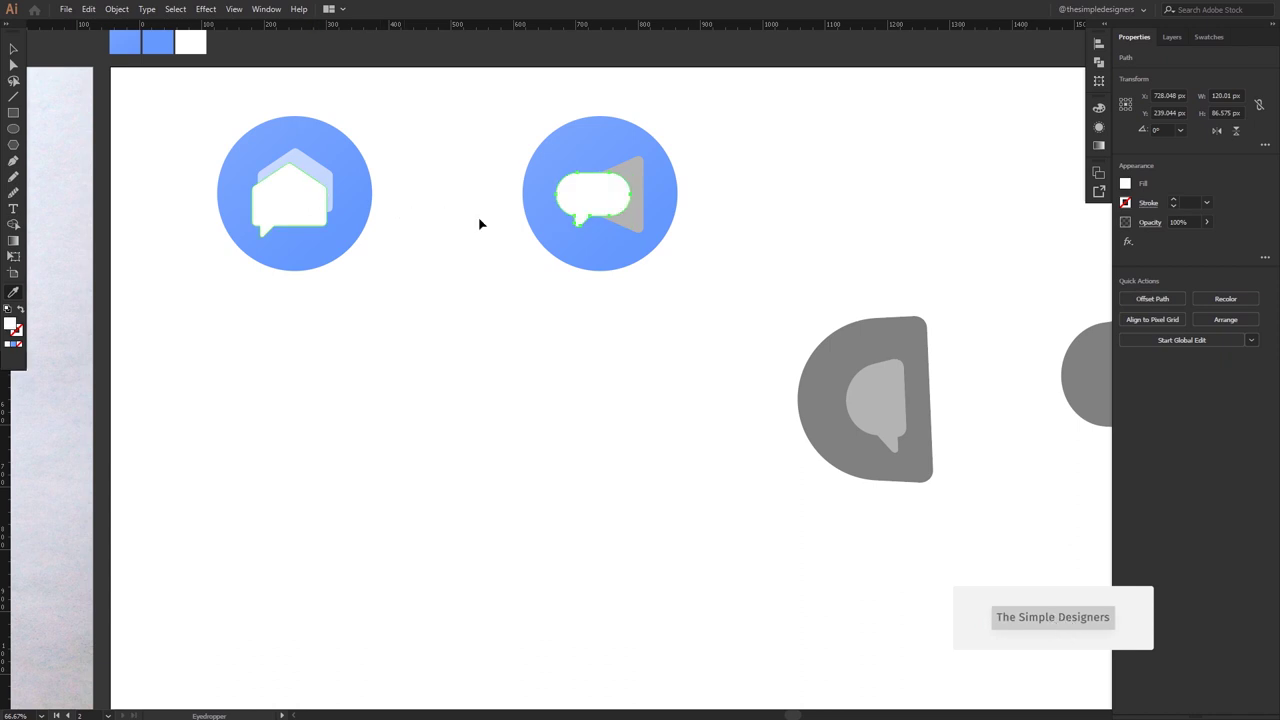
{"action": "key", "text": "v"}
Give the triangle the house's translucent white fill and reselect the white bubble.
{"action": "key", "text": "i"}
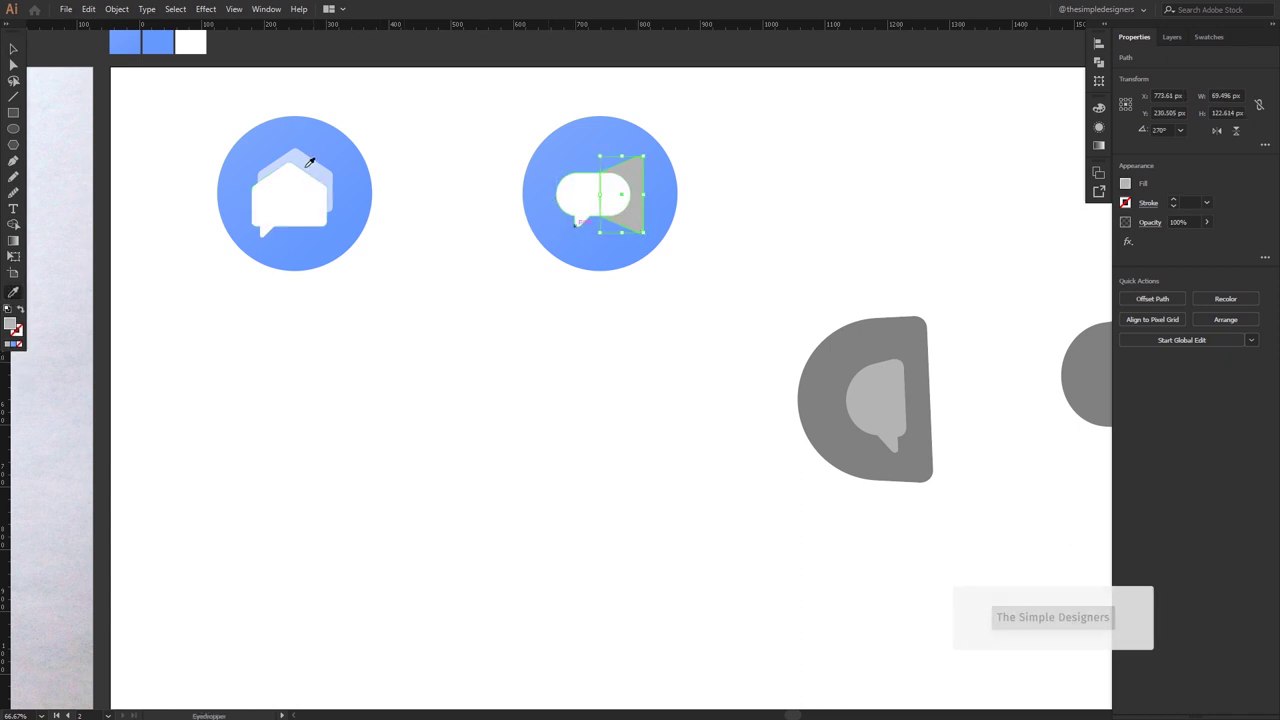
{"action": "left_click", "coordinate": [313, 158]}
{"action": "key", "text": "v"}
{"action": "left_click", "coordinate": [687, 290]}
{"action": "scroll", "coordinate": [640, 300], "scroll_direction": "up", "scroll_amount": 1}
{"action": "left_click", "coordinate": [531, 290], "text": "shift"}
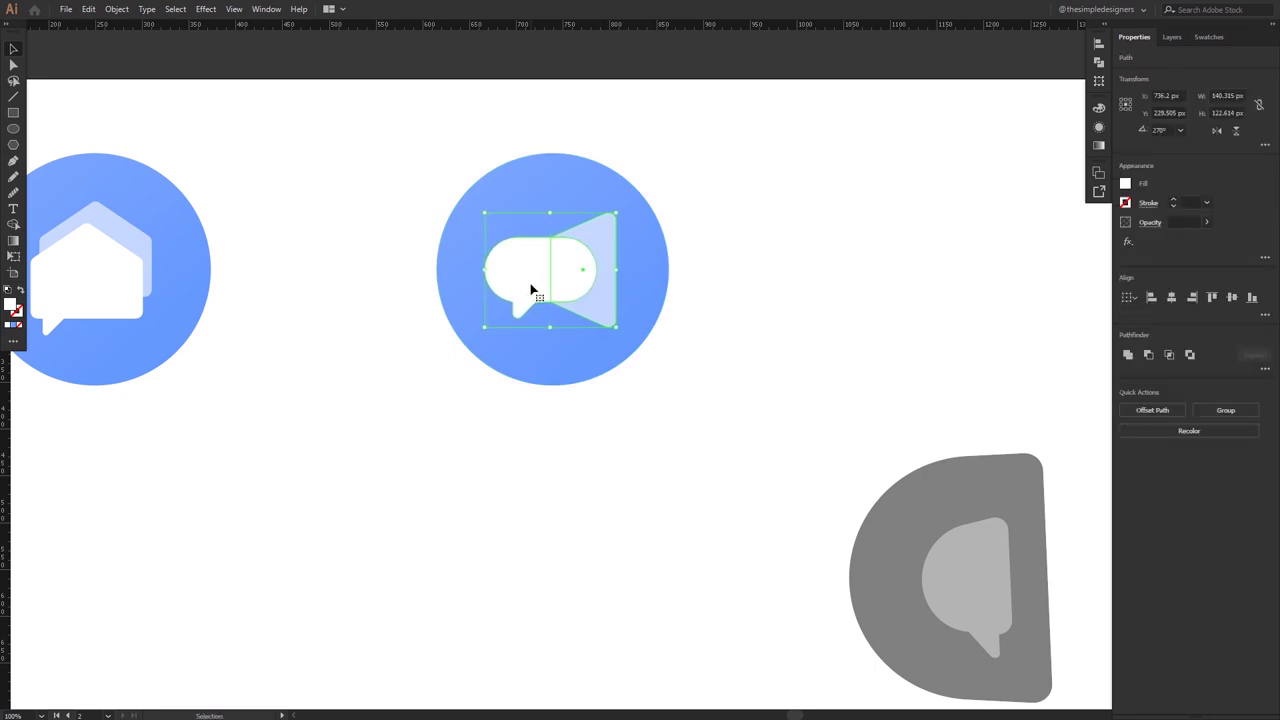
{"action": "left_click", "coordinate": [732, 295]}
{"action": "left_click", "coordinate": [573, 288]}
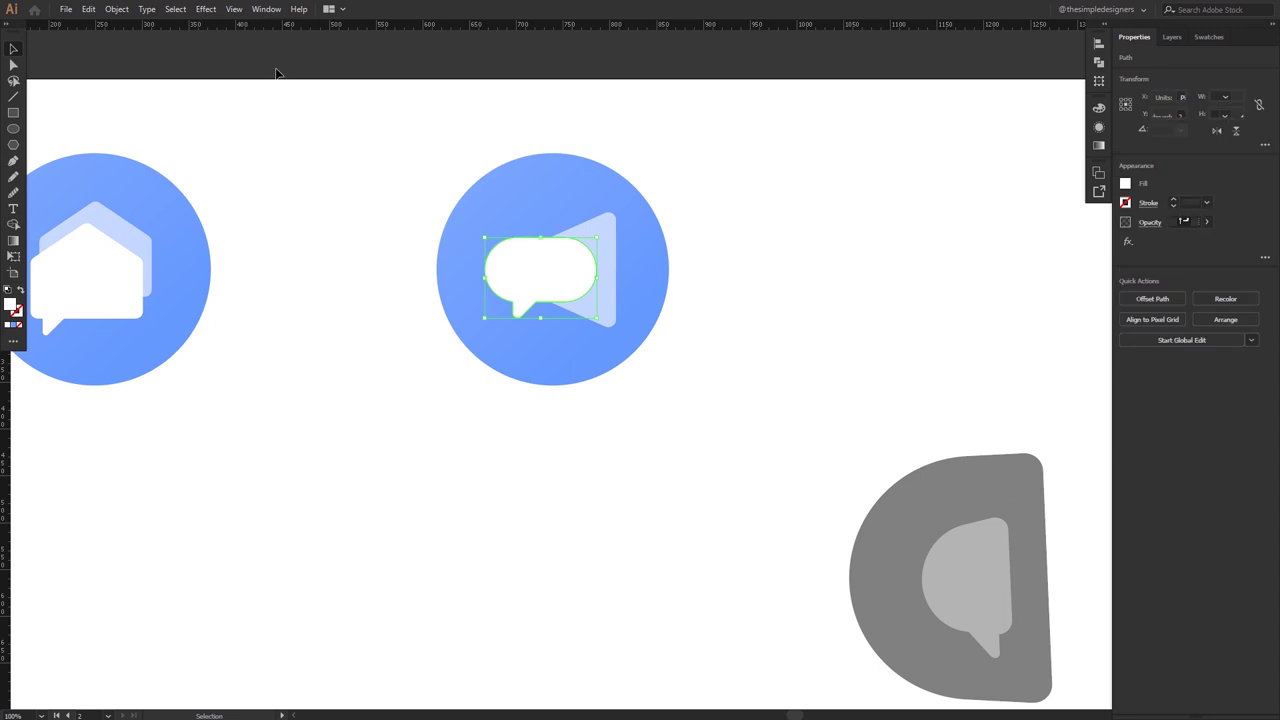
{"action": "left_click", "coordinate": [206, 9]}
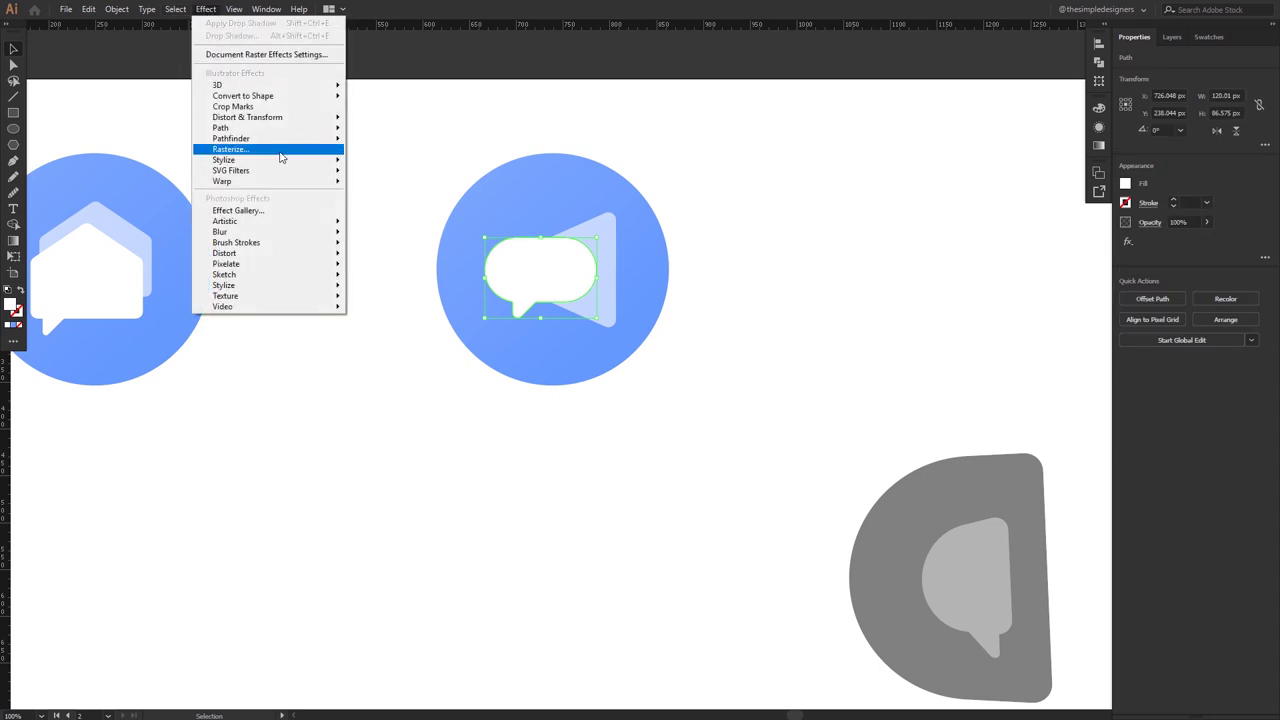
Apply a Drop Shadow to the bubble: 6% opacity, X 3 px, Y 0 px, raised blur.
{"action": "left_click", "coordinate": [358, 163]}
{"action": "left_click_drag", "start_coordinate": [76, 10], "coordinate": [184, 108]}
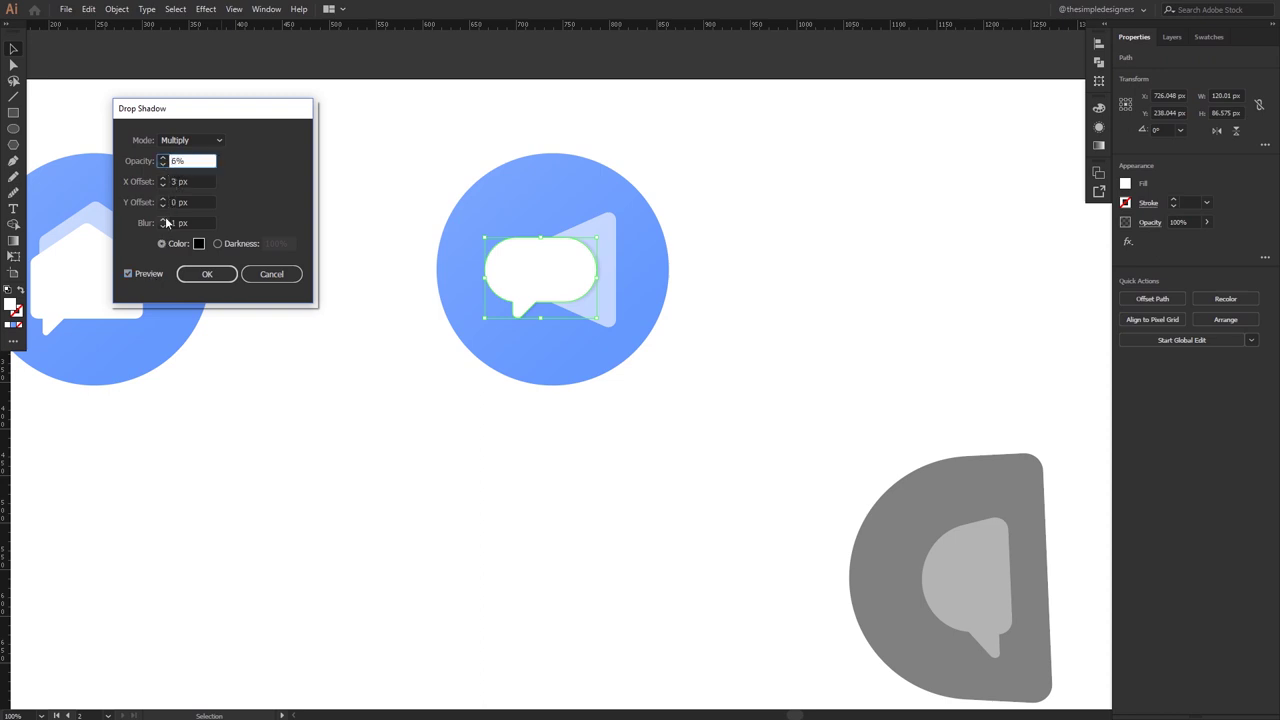
{"action": "left_click", "coordinate": [163, 219]}
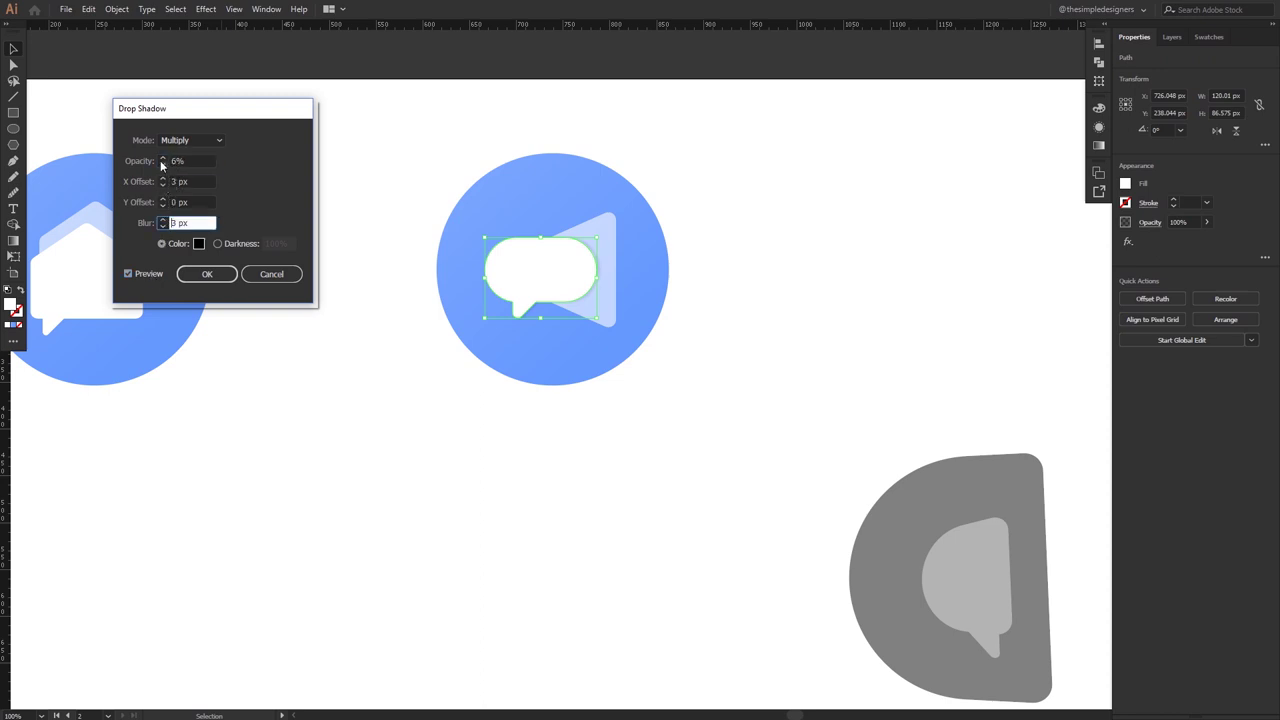
{"action": "left_click", "coordinate": [205, 273]}
{"action": "left_click", "coordinate": [703, 454]}
{"action": "key", "text": "ctrl+minus"}
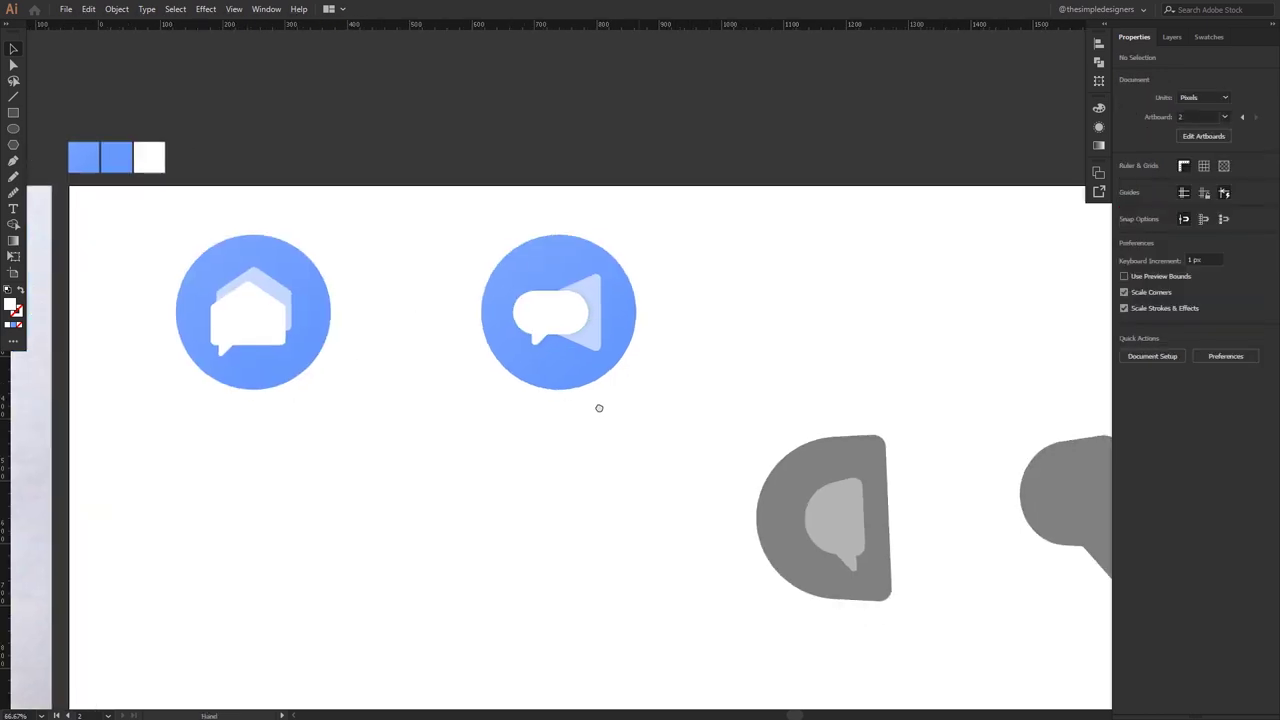
Copy the chat icon right as a third circle and scale down the grey D-shaped sketch.
{"action": "key", "text": "ctrl+minus"}
{"action": "left_click_drag", "start_coordinate": [491, 303], "coordinate": [697, 332]}
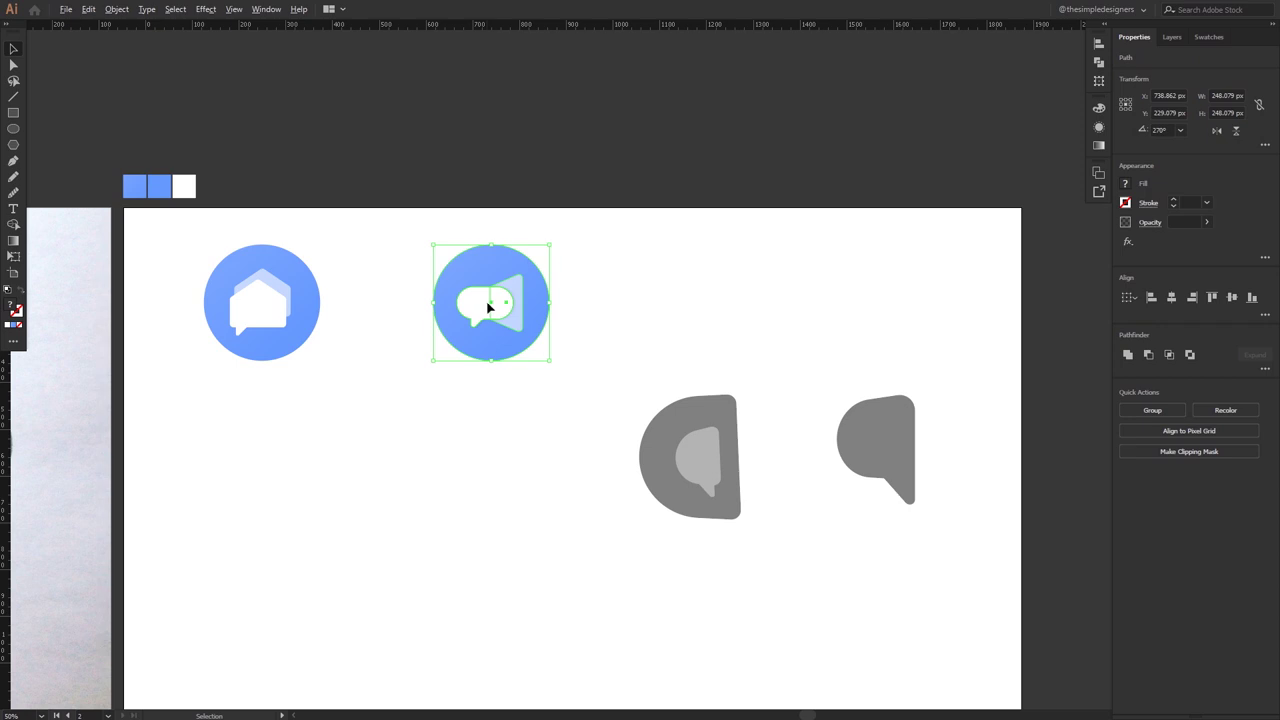
{"action": "left_click", "coordinate": [606, 362]}
{"action": "left_click", "coordinate": [722, 330]}
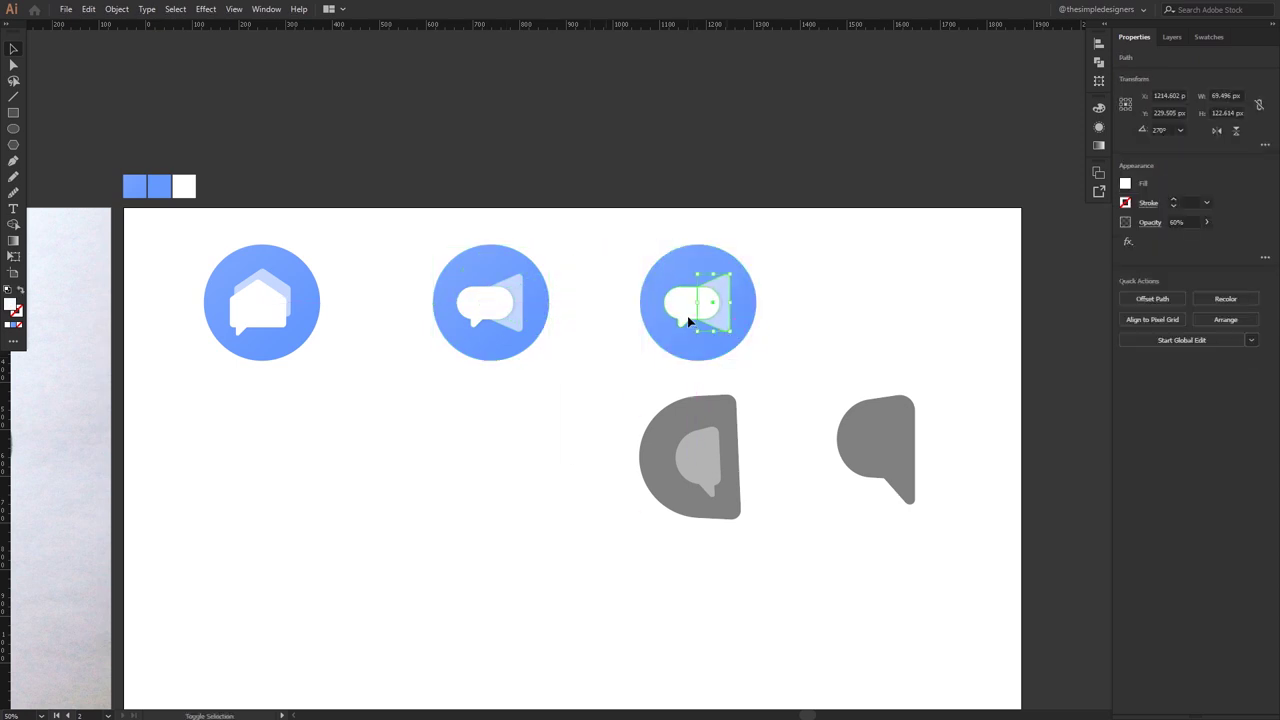
{"action": "left_click", "coordinate": [689, 320], "text": "shift"}
{"action": "left_click", "coordinate": [779, 481]}
{"action": "left_click_drag", "start_coordinate": [794, 563], "coordinate": [651, 414]}
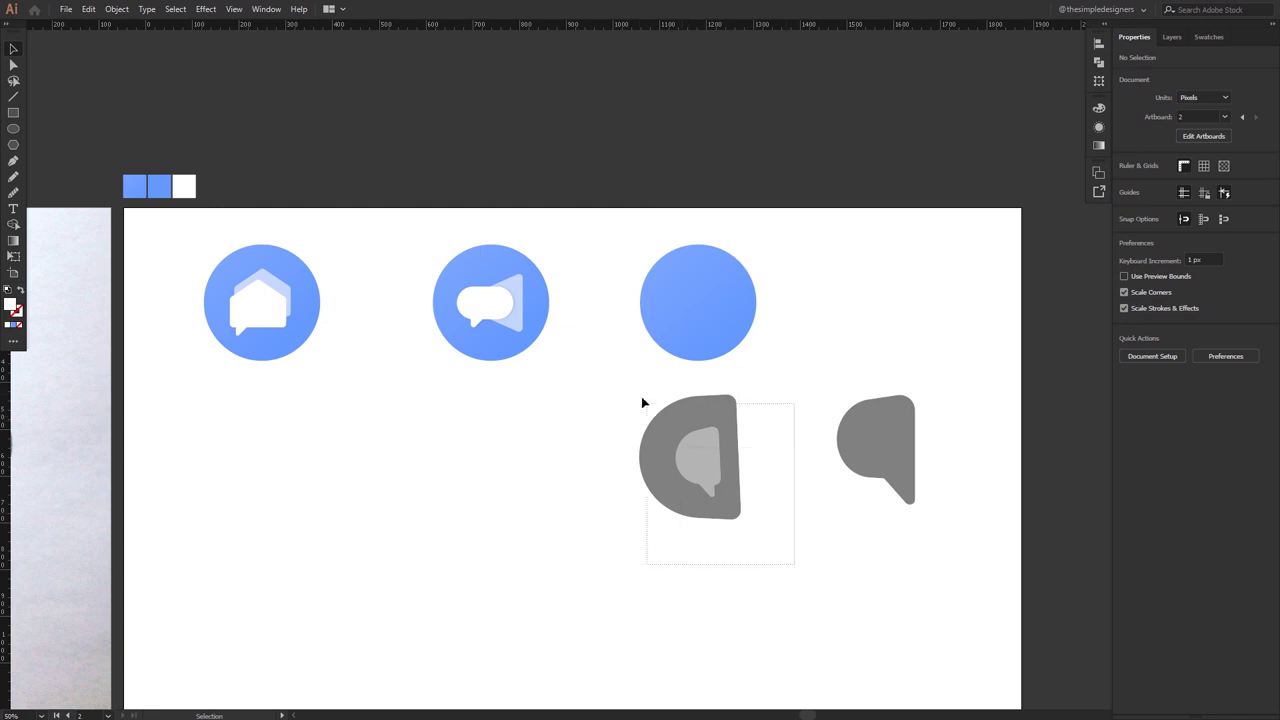
{"action": "mouse_move", "coordinate": [738, 396]}
{"action": "left_mouse_down"}
{"action": "mouse_move", "coordinate": [715, 427]}
{"action": "mouse_move", "coordinate": [697, 303]}
{"action": "left_mouse_up"}
Send the third circle back and make the D-shaped bubble white.
{"action": "left_click", "coordinate": [729, 334]}
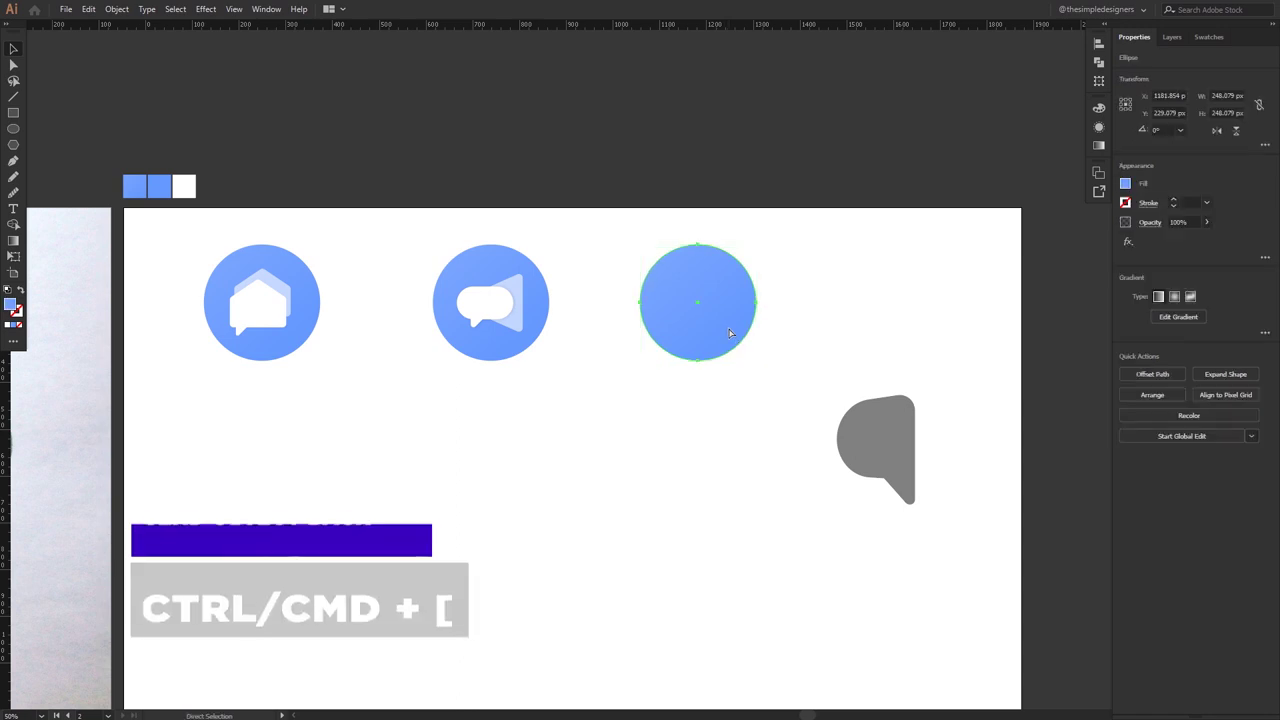
{"action": "key", "text": "ctrl+bracketleft"}
{"action": "left_click", "coordinate": [763, 408]}
{"action": "left_click", "coordinate": [692, 322]}
{"action": "key", "text": "i"}
{"action": "left_click", "coordinate": [497, 290]}
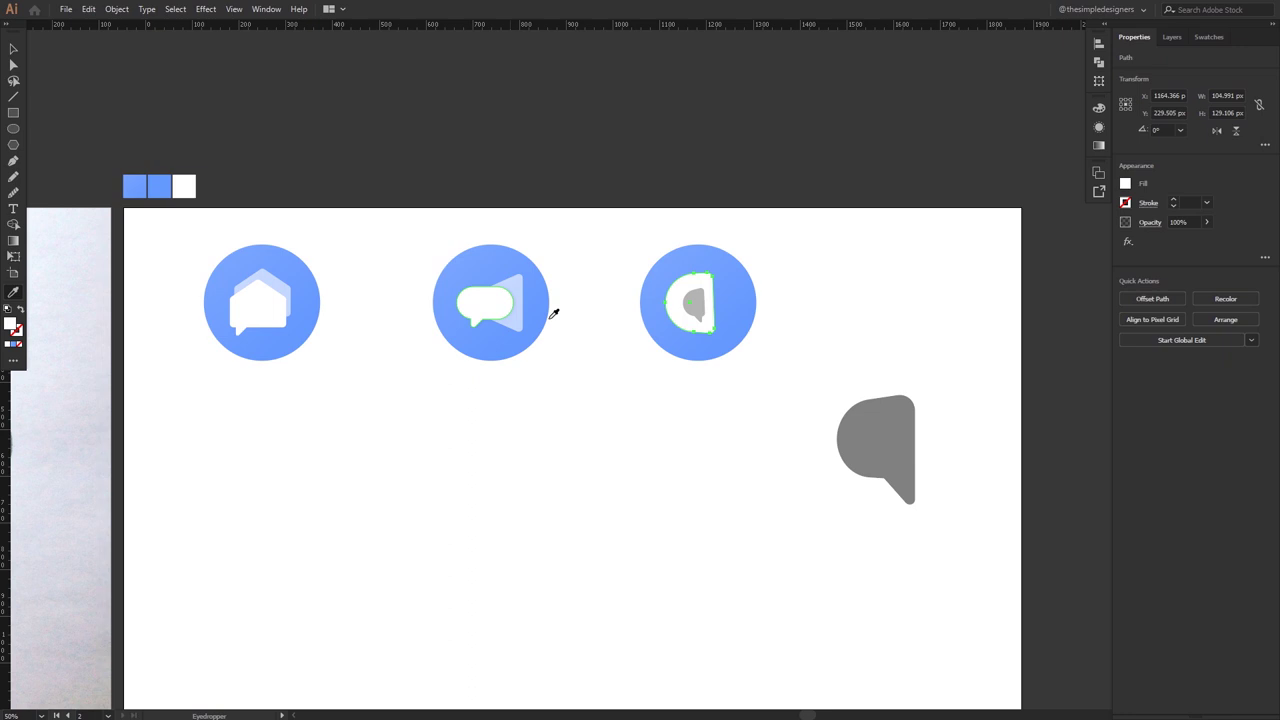
Fill the small inner bubble with the blue swatch colour.
{"action": "left_click", "coordinate": [713, 386]}
{"action": "left_click", "coordinate": [695, 307]}
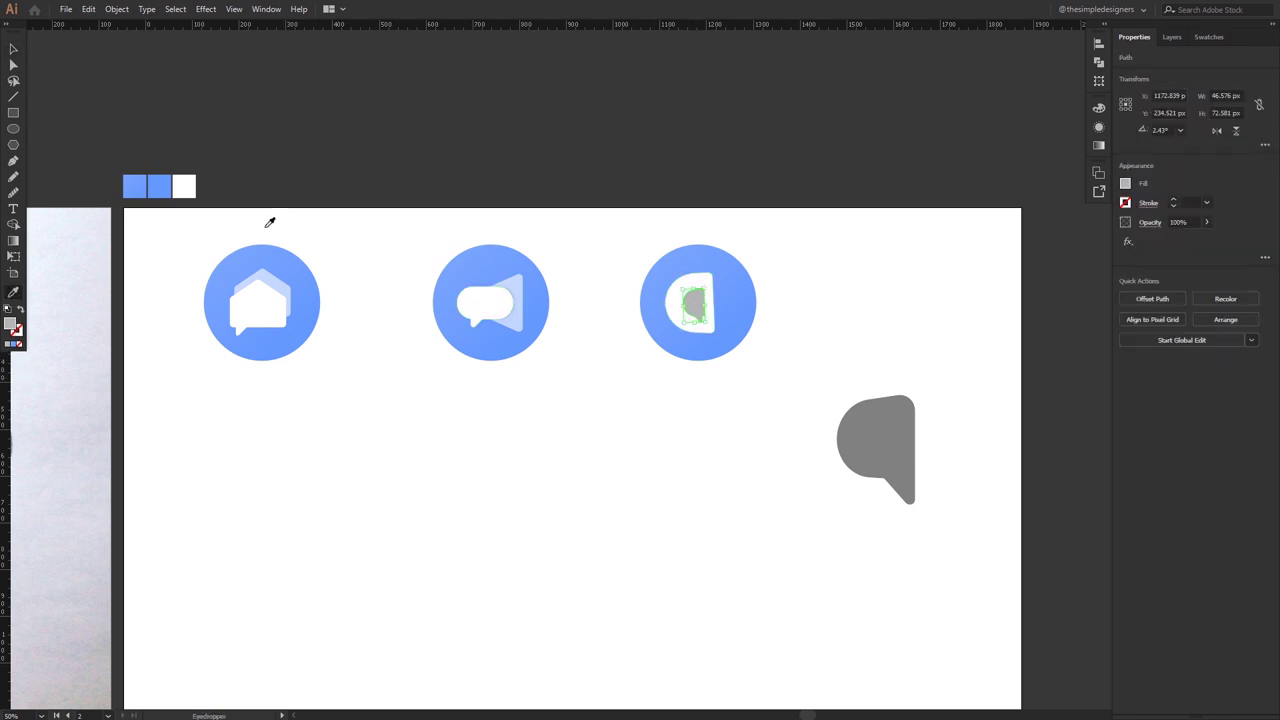
{"action": "left_click", "coordinate": [172, 182]}
{"action": "key", "text": "v"}
{"action": "left_click", "coordinate": [734, 351]}
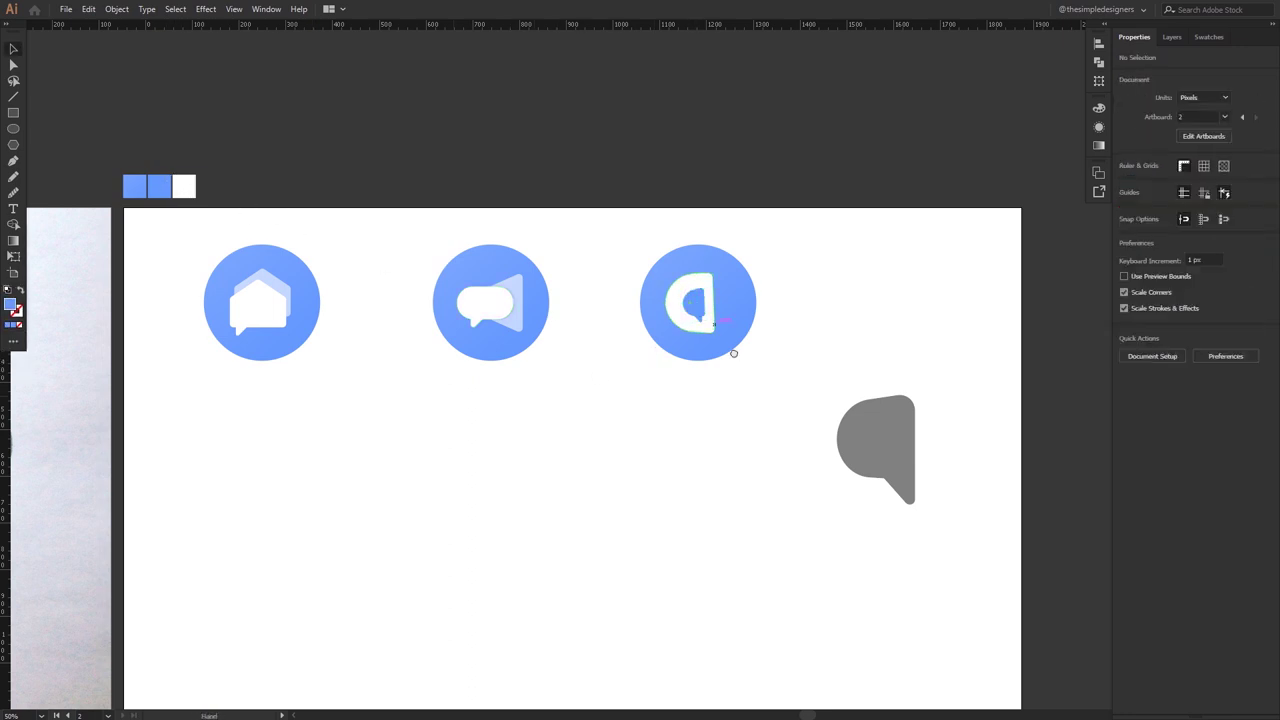
{"action": "key", "text": "ctrl+plus"}
{"action": "key", "text": "ctrl+plus"}
Group the D shape with its inner bubble and nudge it into position.
{"action": "right_click", "coordinate": [592, 387]}
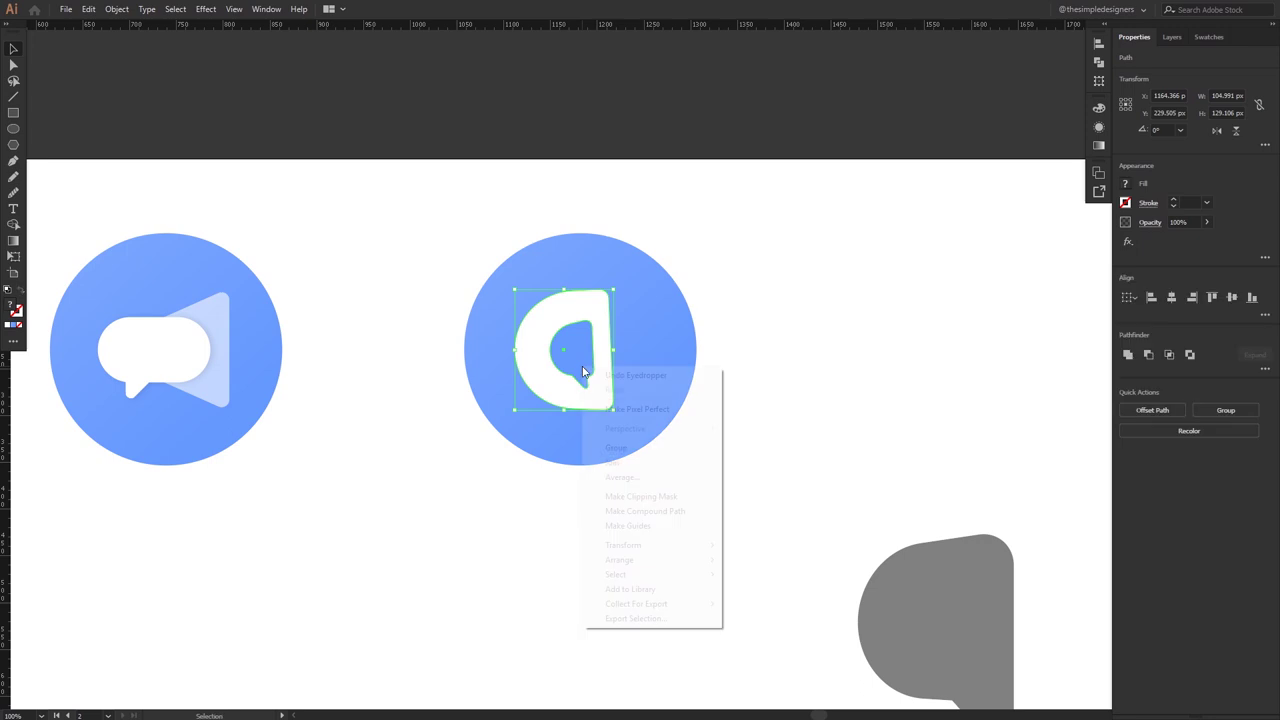
{"action": "left_click", "coordinate": [621, 450]}
{"action": "key", "text": "Right"}
{"action": "key", "text": "Right"}
{"action": "key", "text": "Right"}
{"action": "key", "text": "Right"}
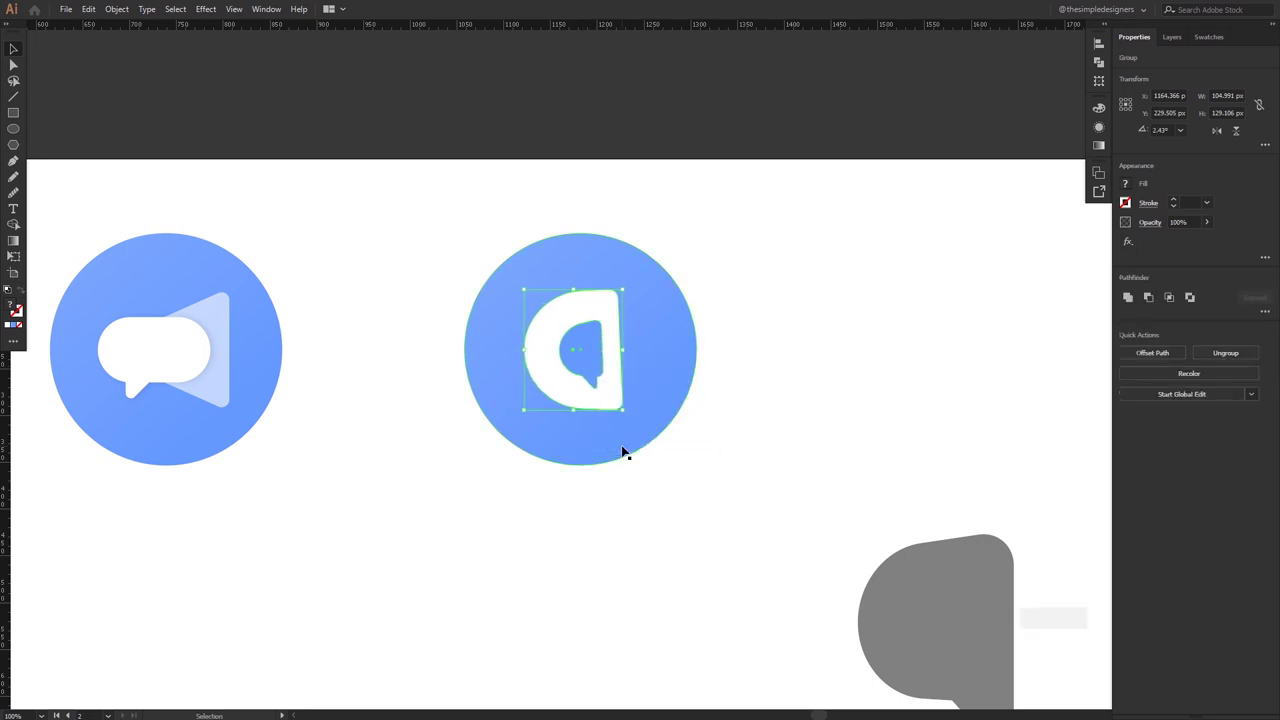
{"action": "key", "text": "Right"}
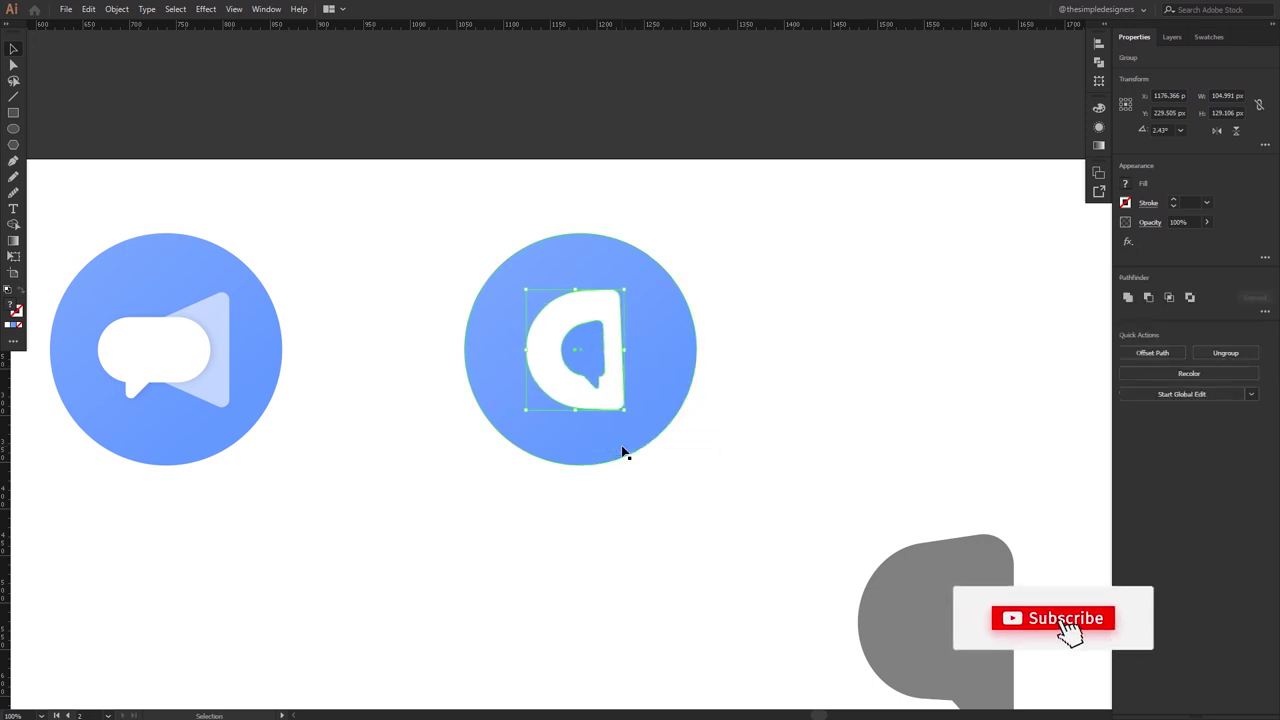
{"action": "key", "text": "Left"}
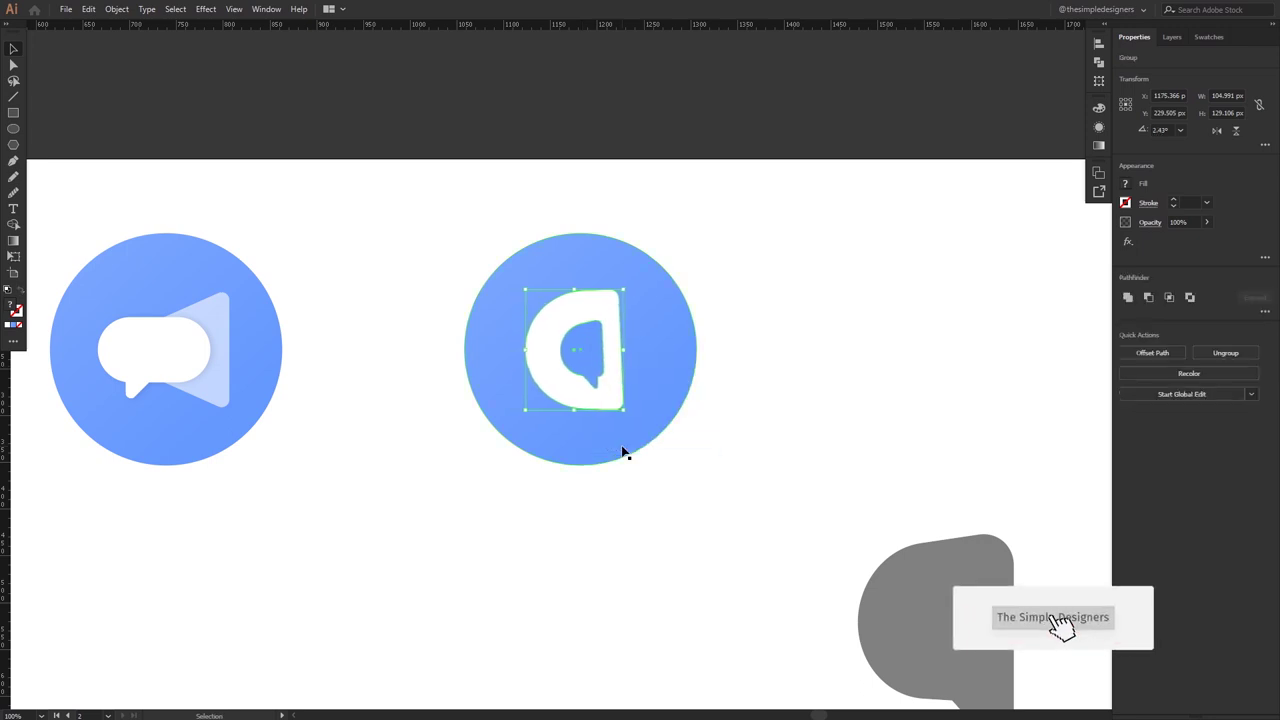
{"action": "left_click_drag", "start_coordinate": [621, 285], "coordinate": [632, 278]}
{"action": "left_click", "coordinate": [806, 326]}
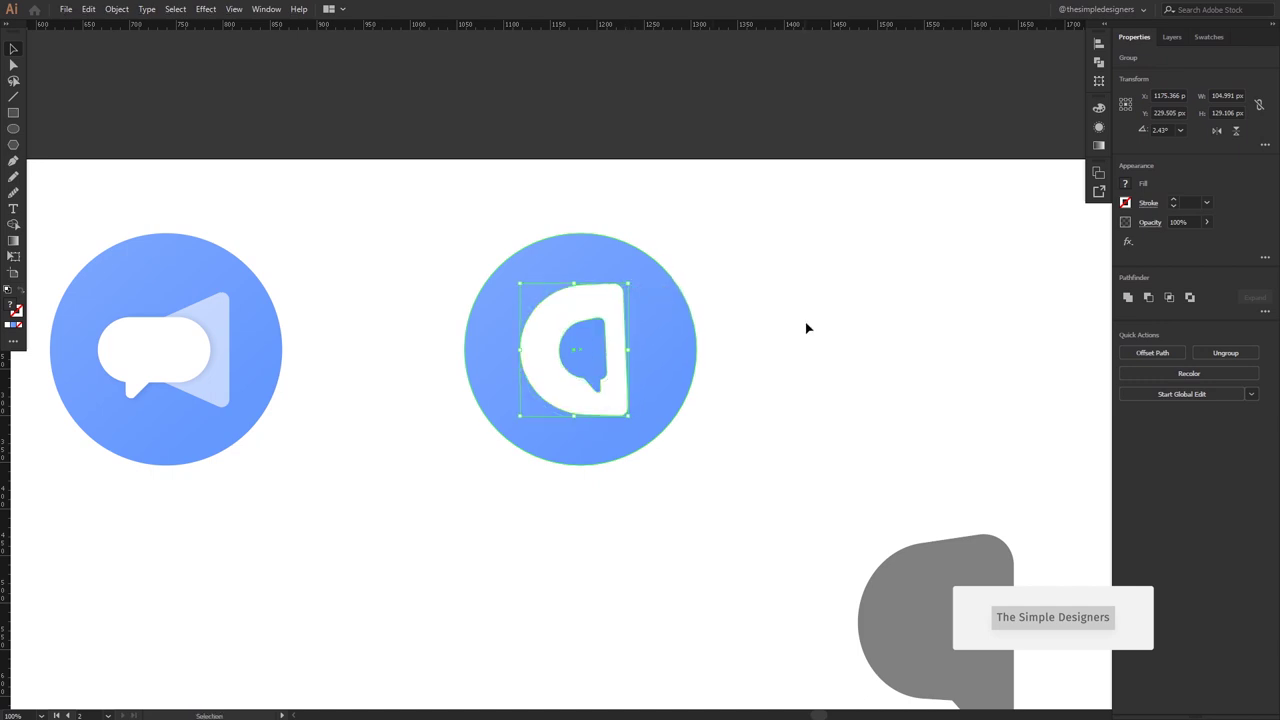
{"action": "scroll", "coordinate": [790, 344], "scroll_direction": "down", "scroll_amount": 3}
Copy the D icon right as a fourth circle and delete its D group.
{"action": "key", "text": "a"}
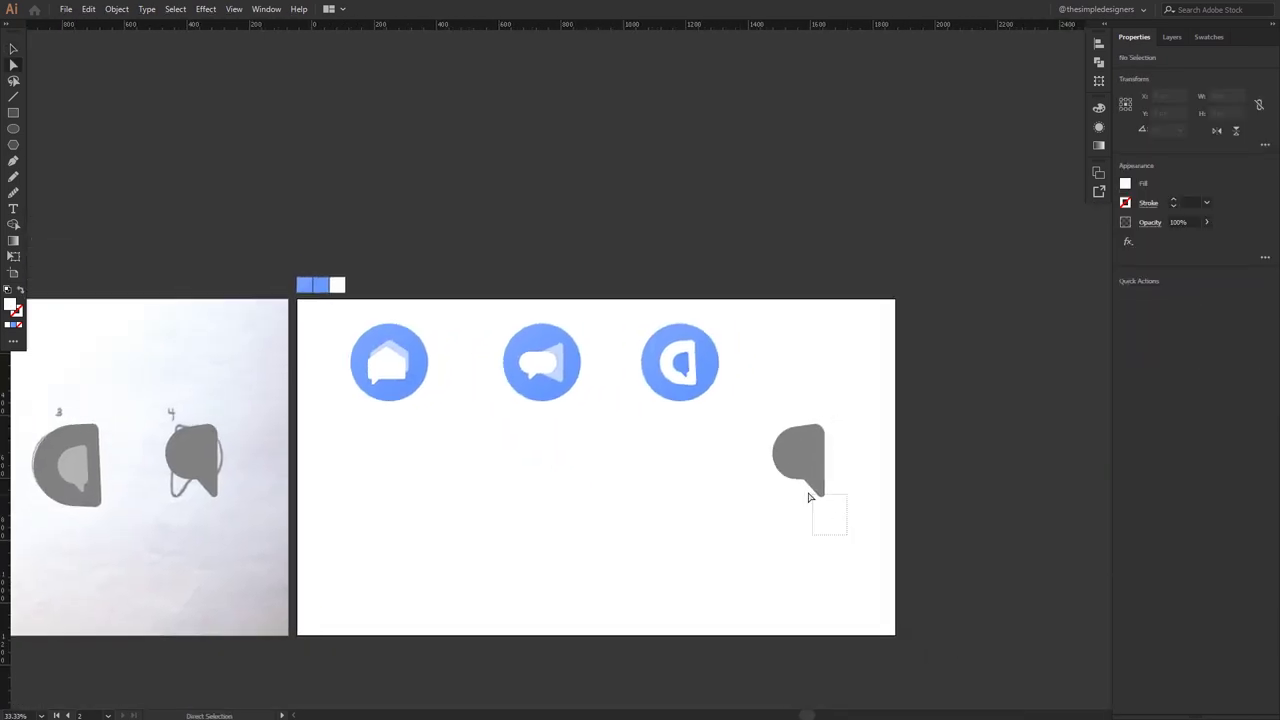
{"action": "left_click", "coordinate": [828, 505]}
{"action": "scroll", "coordinate": [834, 495], "scroll_direction": "up", "scroll_amount": 5}
{"action": "left_click", "coordinate": [834, 489]}
{"action": "scroll", "coordinate": [749, 514], "scroll_direction": "down", "scroll_amount": 5}
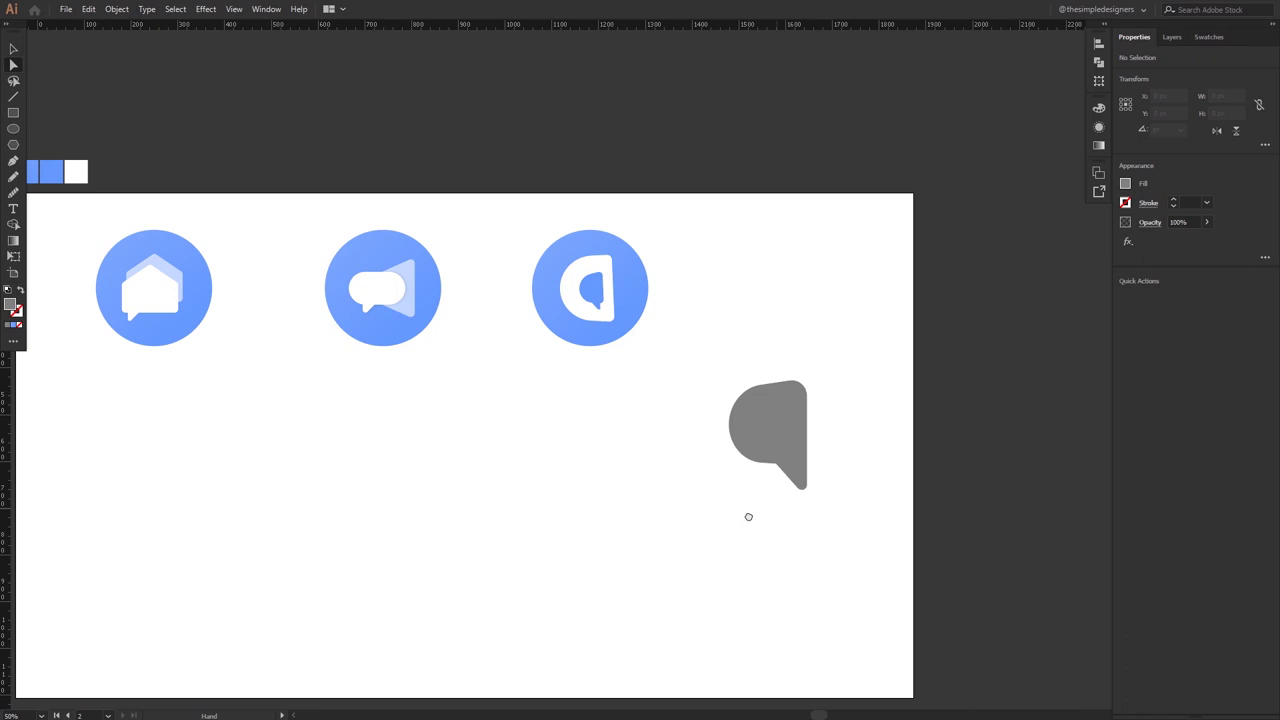
{"action": "left_click_drag", "start_coordinate": [526, 368], "coordinate": [722, 367]}
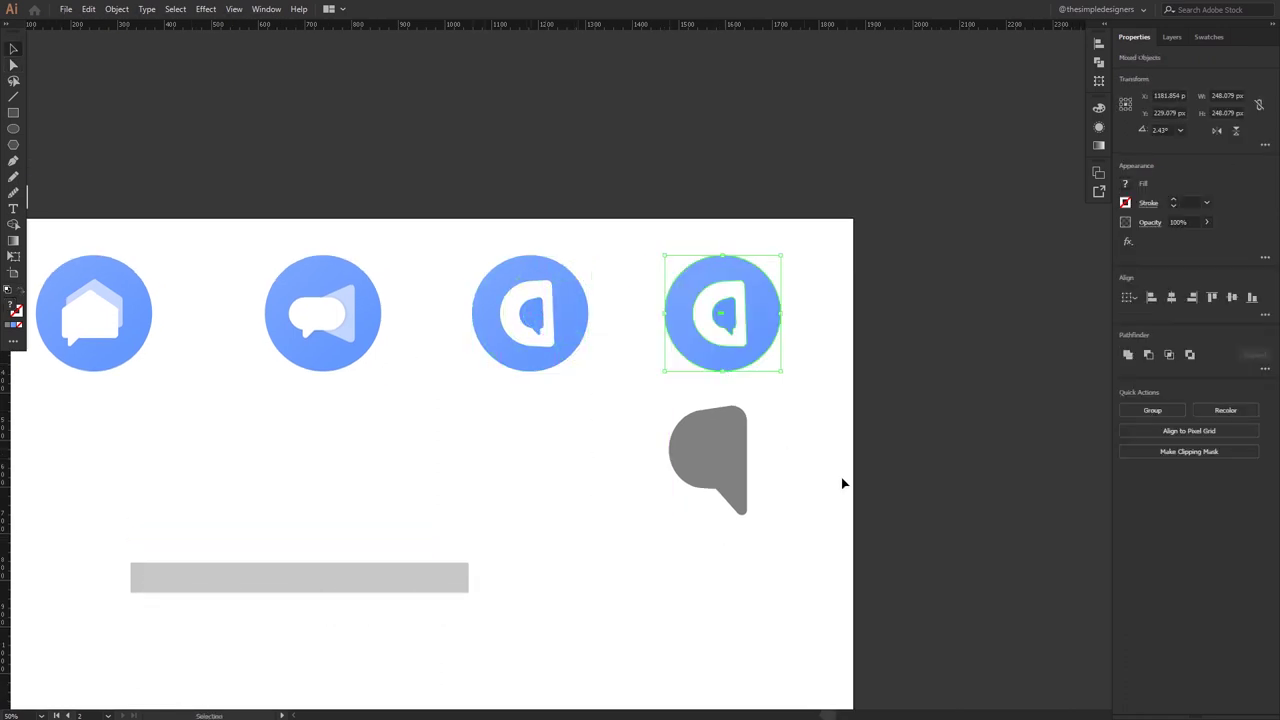
{"action": "left_click", "coordinate": [726, 456]}
{"action": "left_click", "coordinate": [737, 350]}
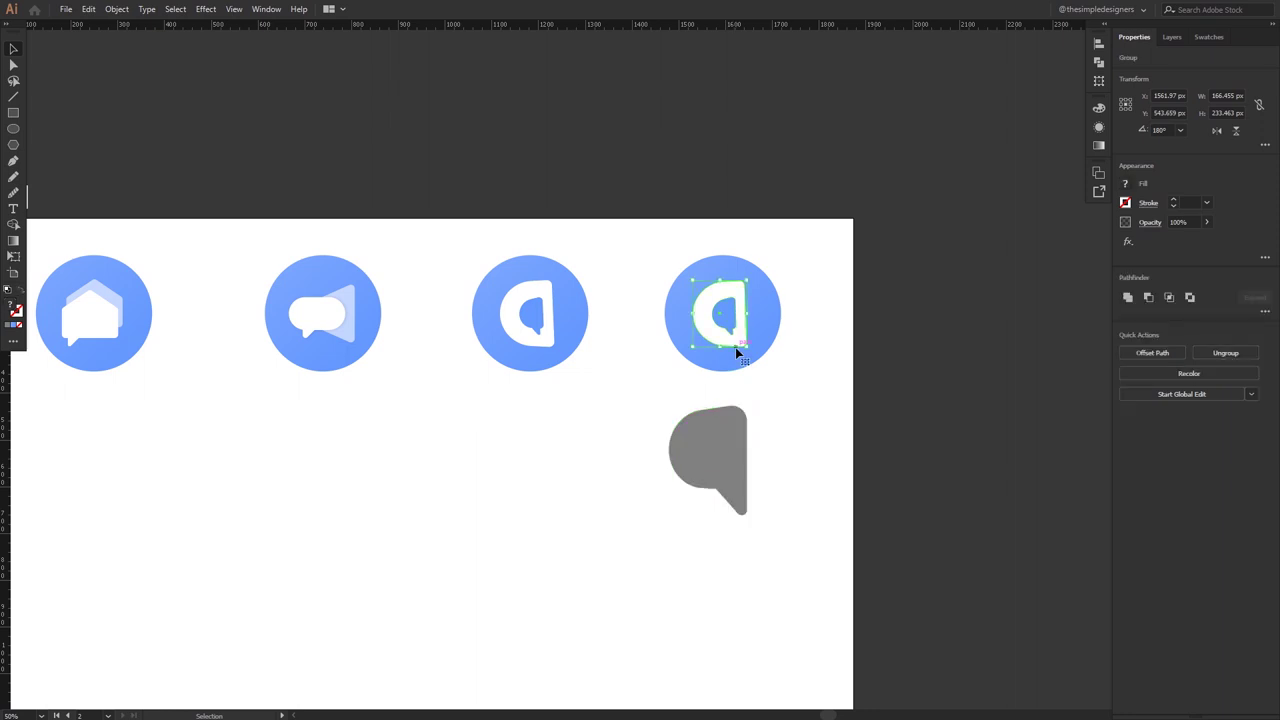
{"action": "key", "text": "Delete"}
Move and shrink the grey bubble into the fourth circle, bring it forward, and make it white.
{"action": "left_click_drag", "start_coordinate": [704, 467], "coordinate": [727, 316]}
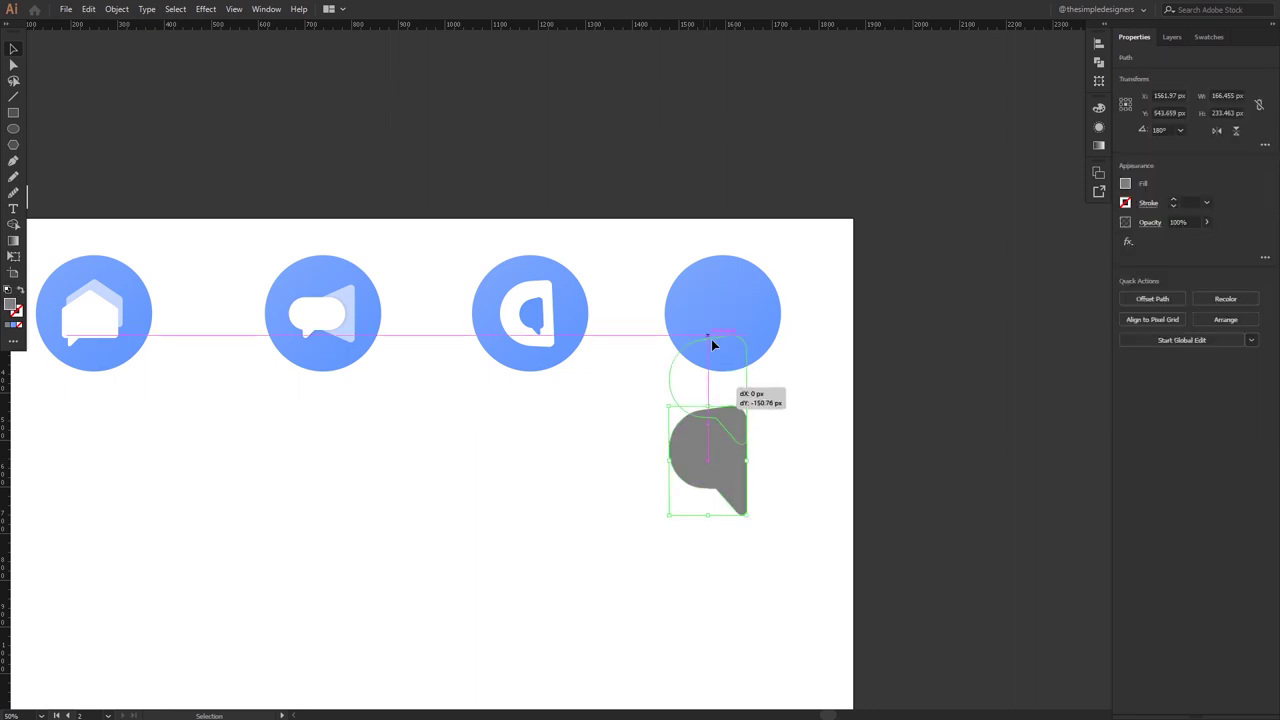
{"action": "left_click_drag", "start_coordinate": [766, 280], "coordinate": [752, 281]}
{"action": "right_click", "coordinate": [729, 301]}
{"action": "mouse_move", "coordinate": [766, 510]}
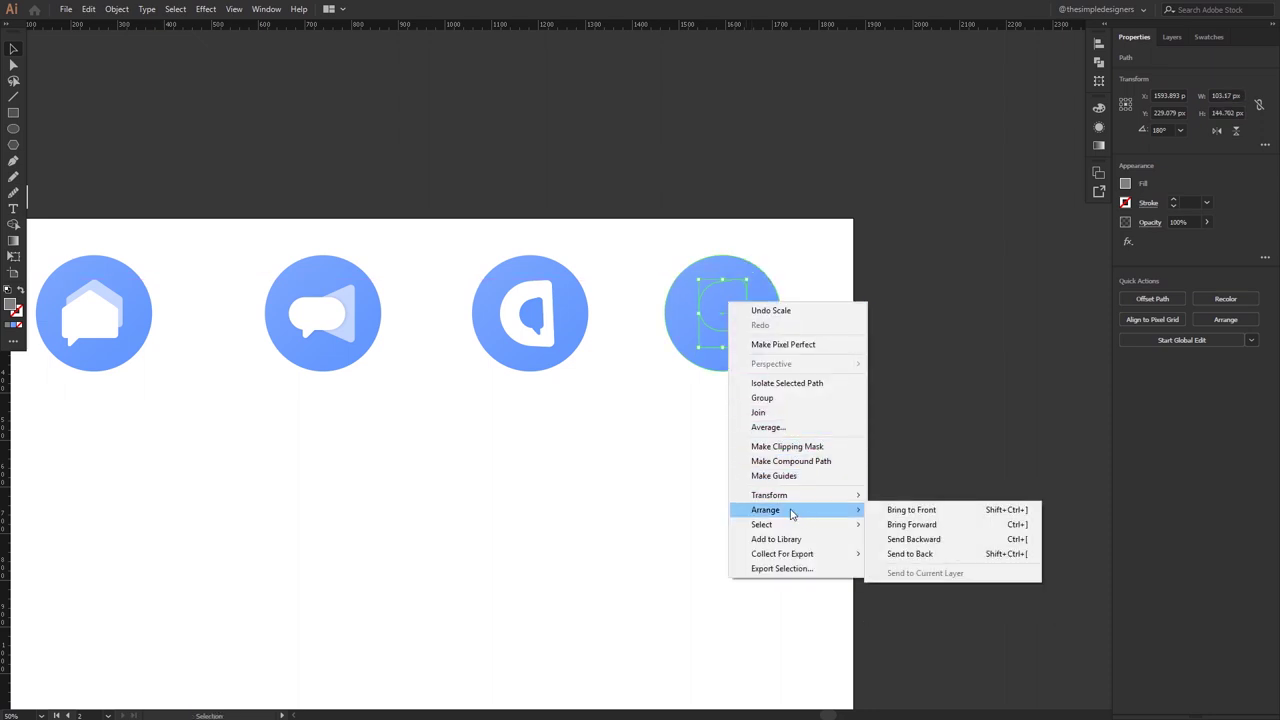
{"action": "left_click", "coordinate": [905, 509]}
{"action": "left_click", "coordinate": [537, 330]}
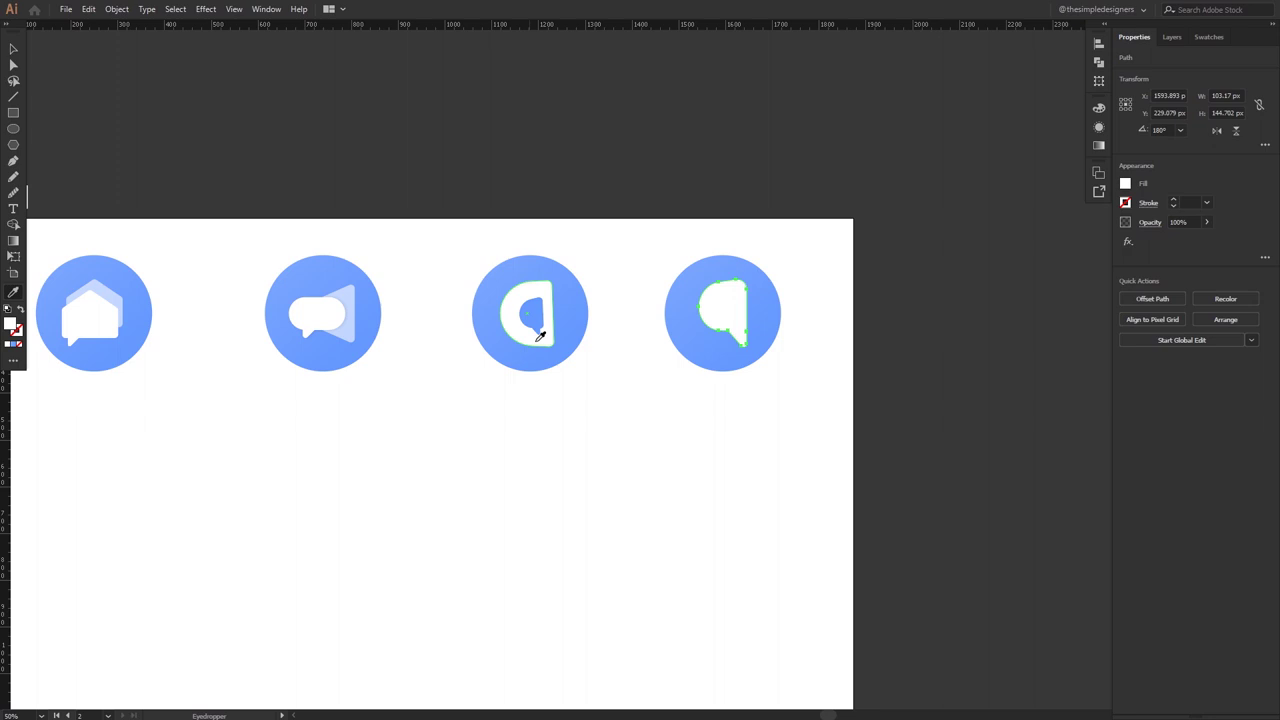
{"action": "key", "text": "v"}
{"action": "left_click", "coordinate": [677, 457]}
{"action": "left_click", "coordinate": [738, 313]}
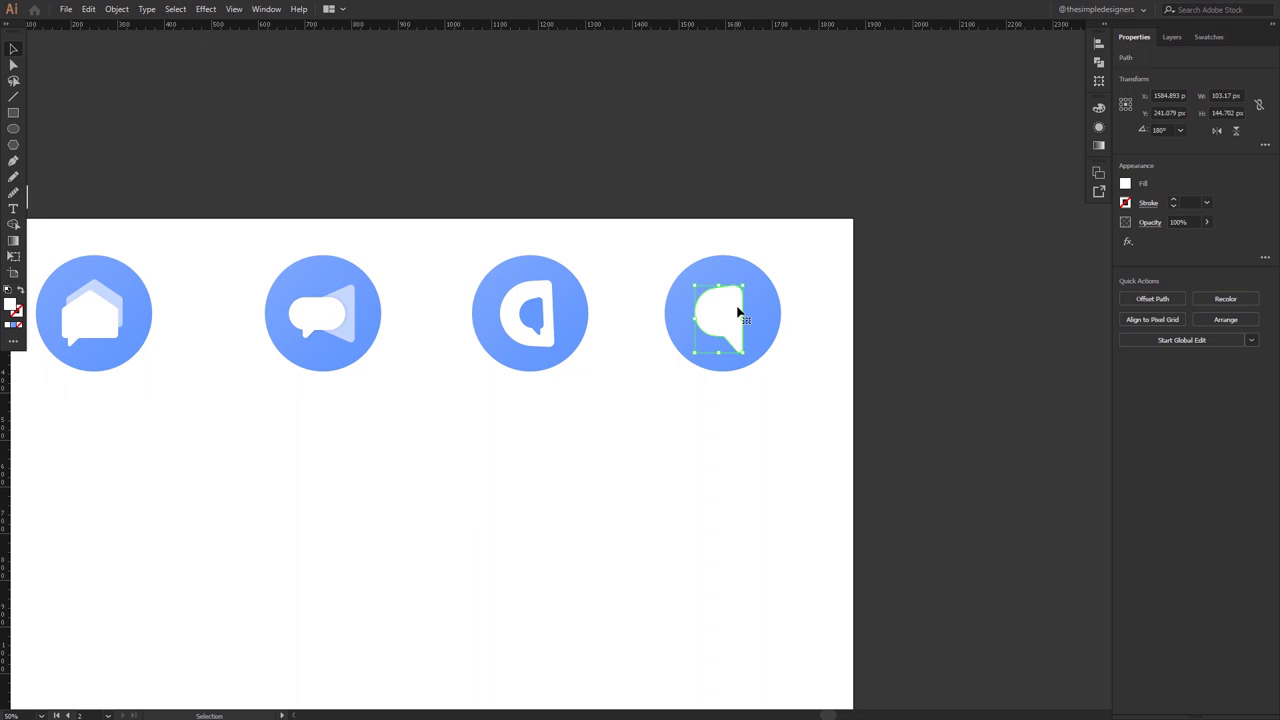
{"action": "left_click", "coordinate": [716, 437]}
{"action": "scroll", "coordinate": [719, 433], "scroll_direction": "down", "scroll_amount": 1}
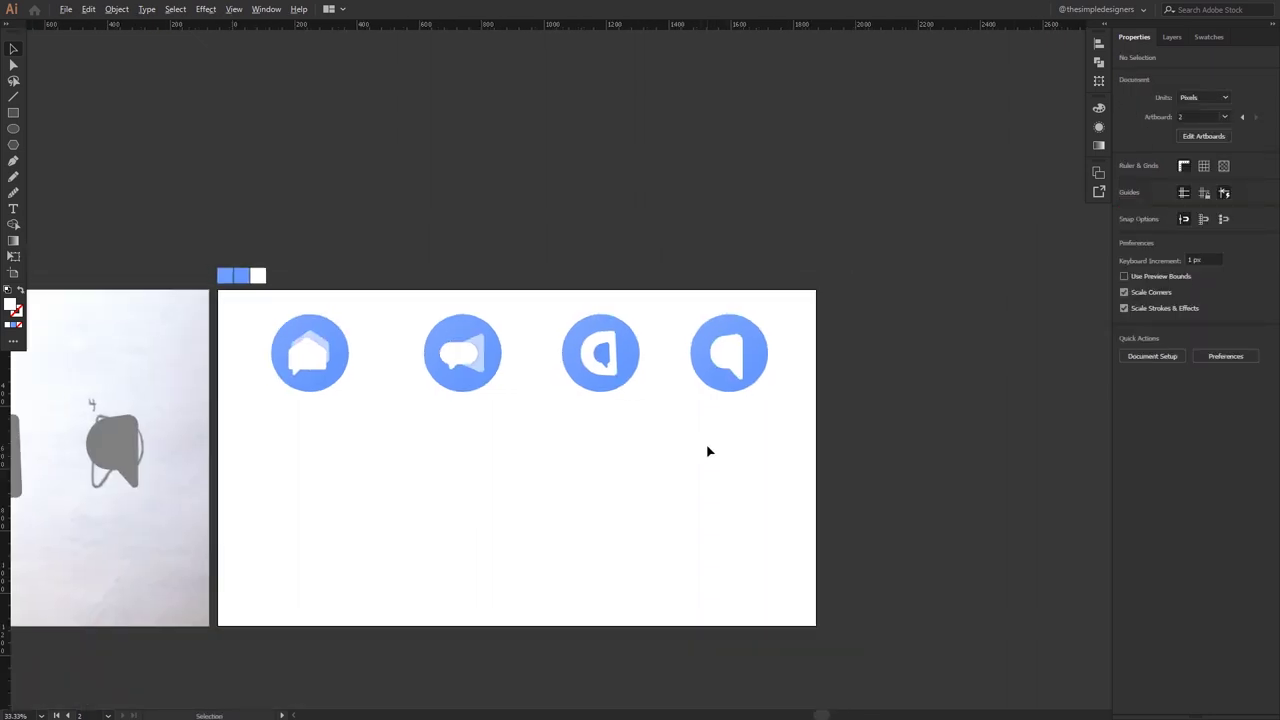
{"action": "scroll", "coordinate": [740, 440], "scroll_direction": "up", "scroll_amount": 1}
Select all four icons and apply Horizontal Distribute Center.
{"action": "left_click", "coordinate": [803, 271]}
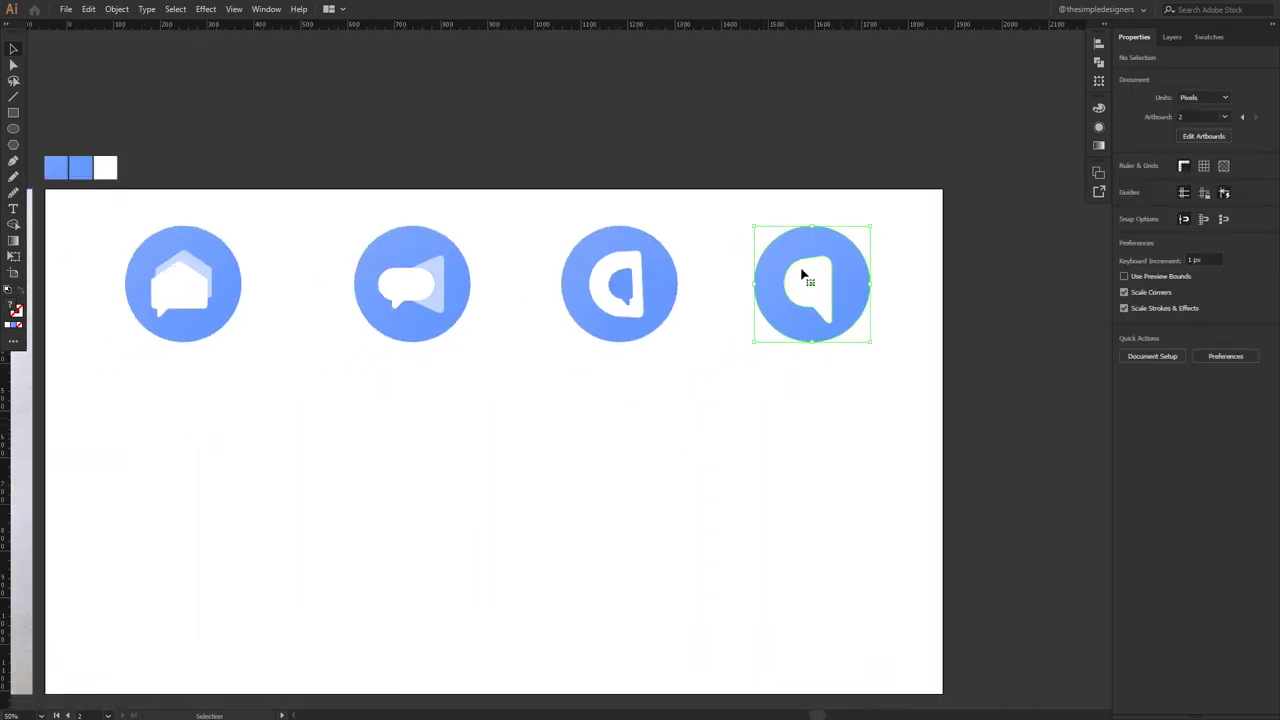
{"action": "right_click", "coordinate": [803, 271]}
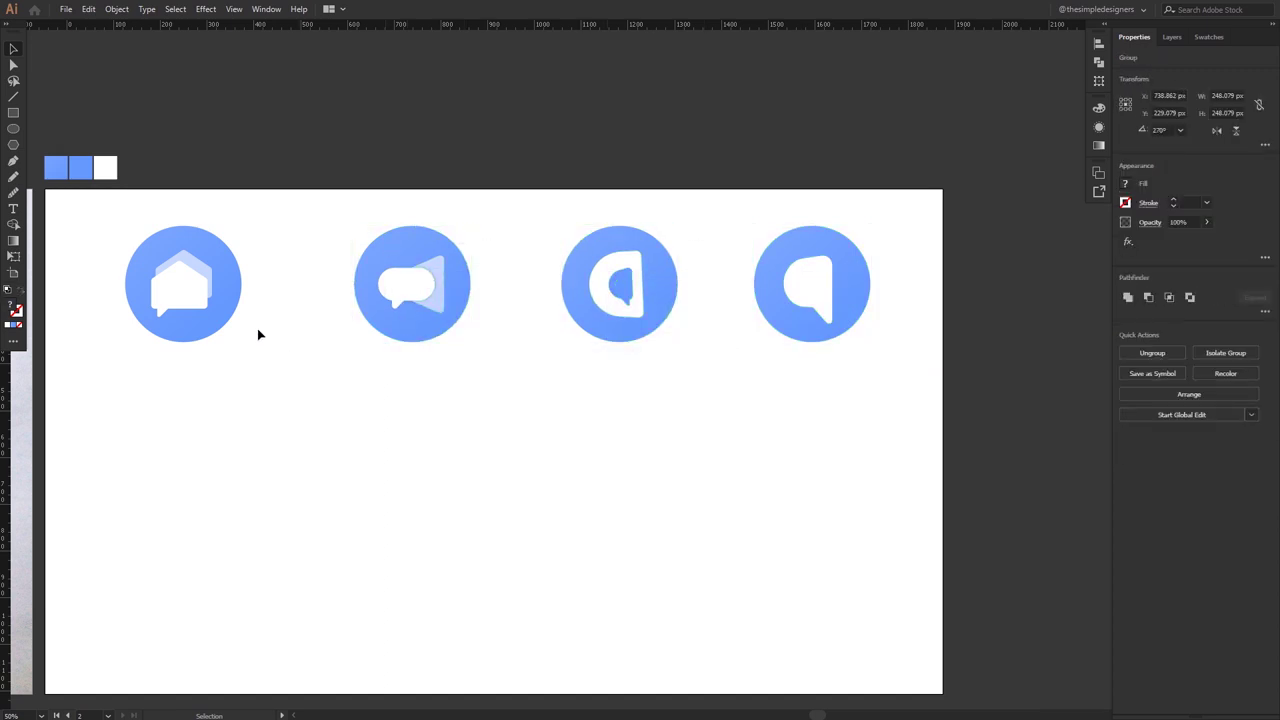
{"action": "key", "text": "ctrl+a"}
{"action": "left_click", "coordinate": [1265, 316]}
{"action": "left_click", "coordinate": [1236, 392]}
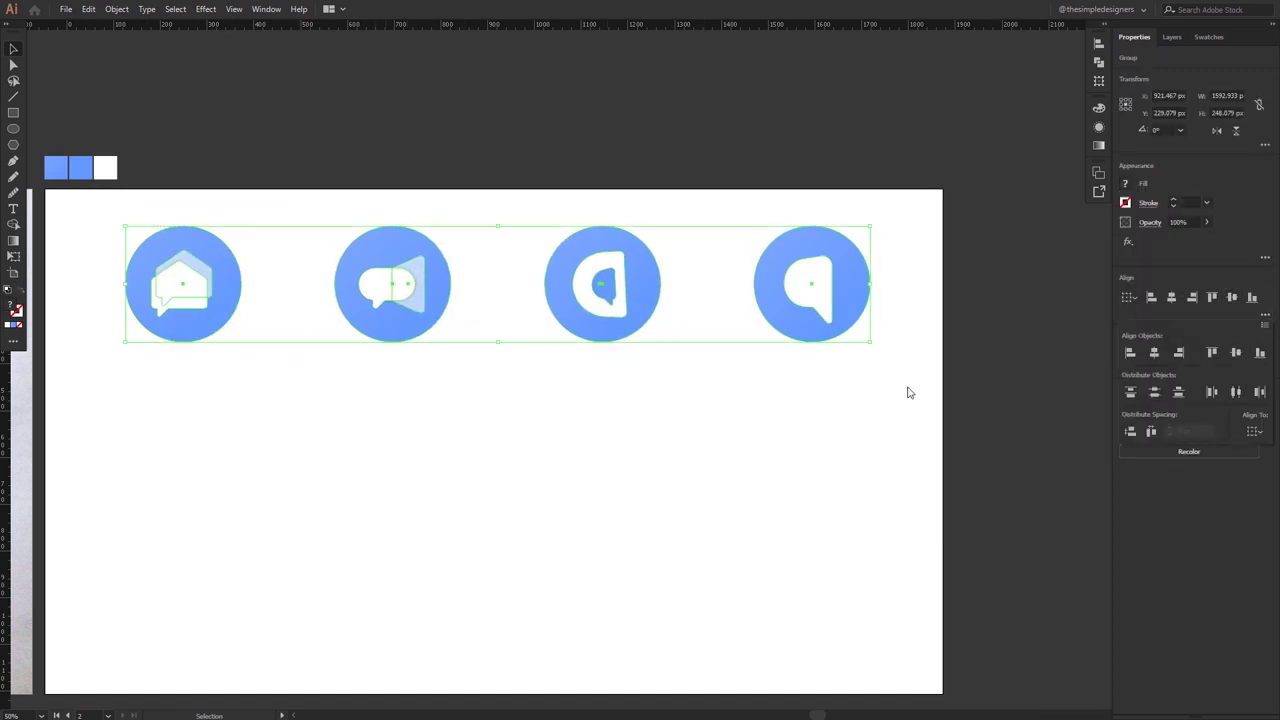
Duplicate the icon row below and draw a wide rectangle across the lower area.
{"action": "left_click_drag", "start_coordinate": [403, 292], "coordinate": [396, 503]}
{"action": "left_click", "coordinate": [409, 383]}
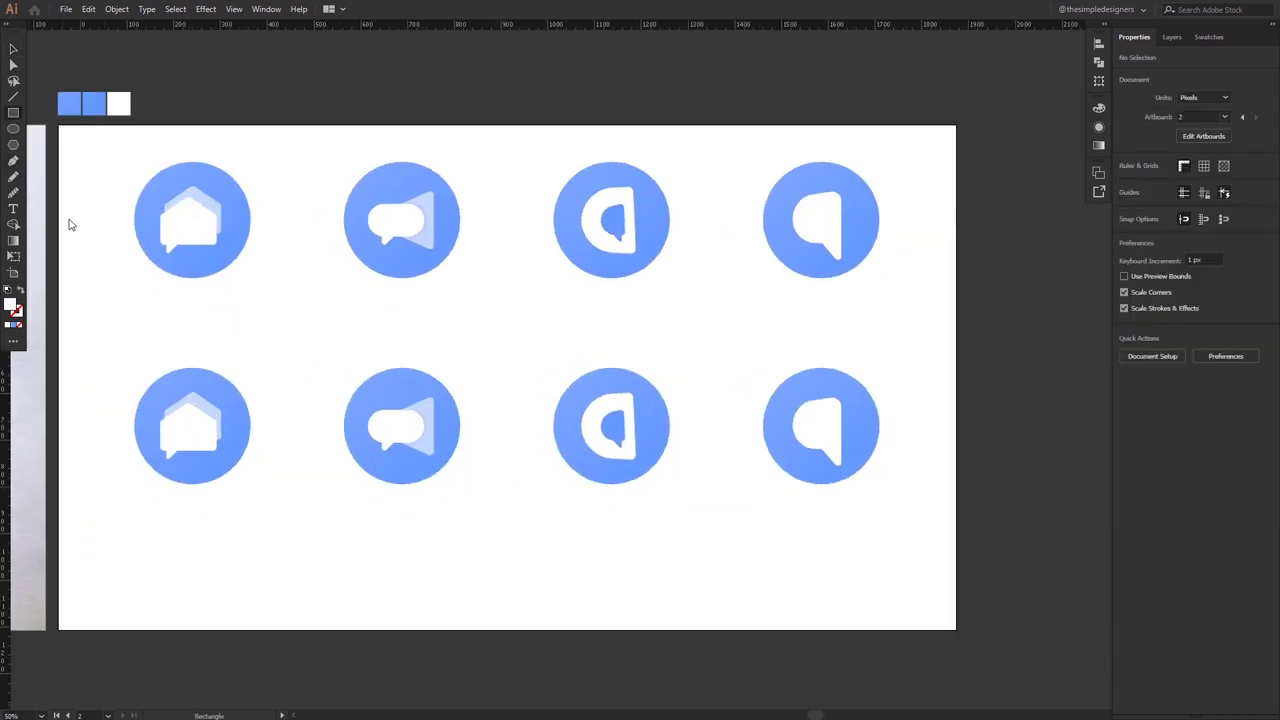
{"action": "key", "text": "m"}
{"action": "left_click_drag", "start_coordinate": [59, 350], "coordinate": [956, 550]}
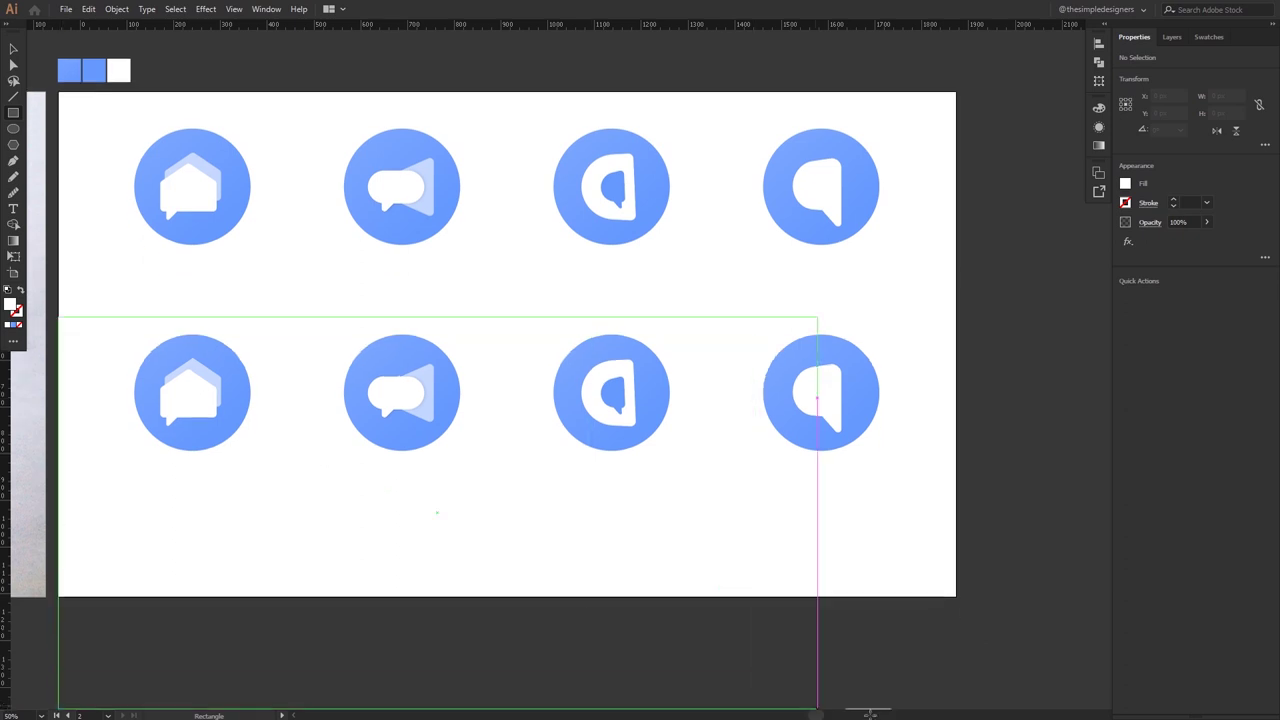
{"action": "scroll", "coordinate": [715, 497], "scroll_direction": "up", "scroll_amount": 2}
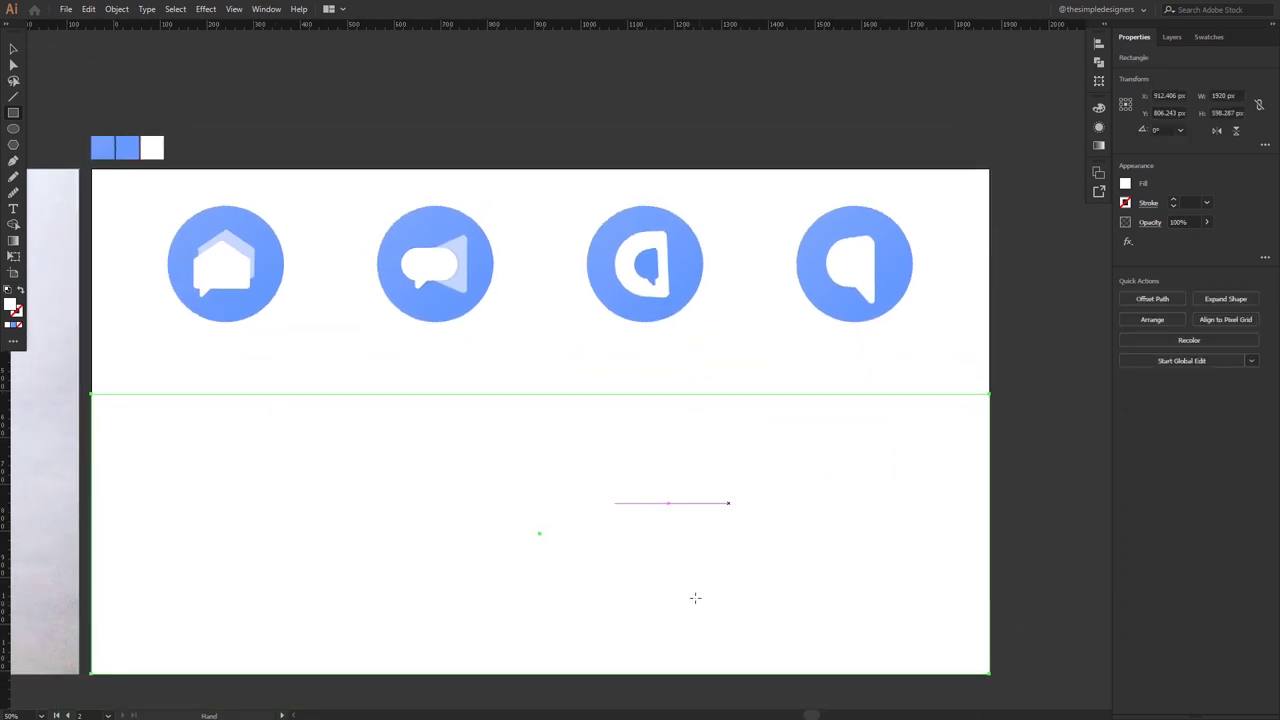
Set the rectangle height to 540 px and align it to the artboard bottom.
{"action": "left_click", "coordinate": [1226, 113]}
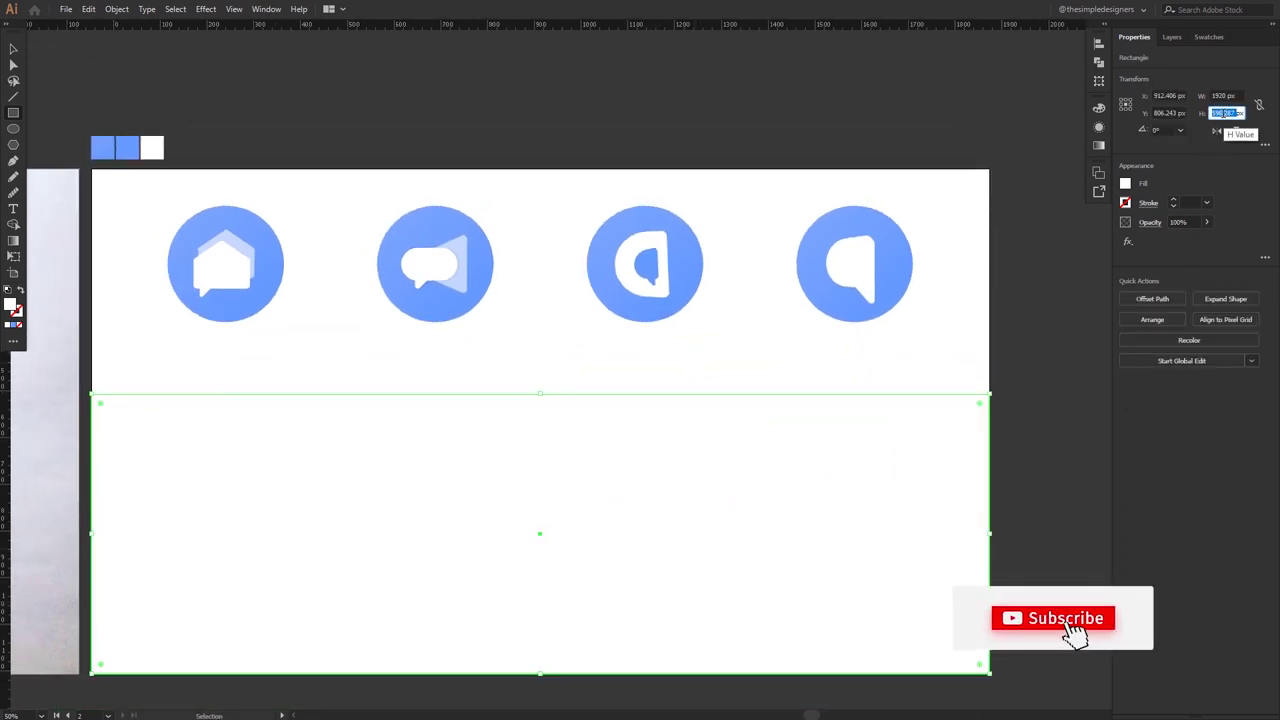
{"action": "type", "text": "1080"}
{"action": "key", "text": "Return"}
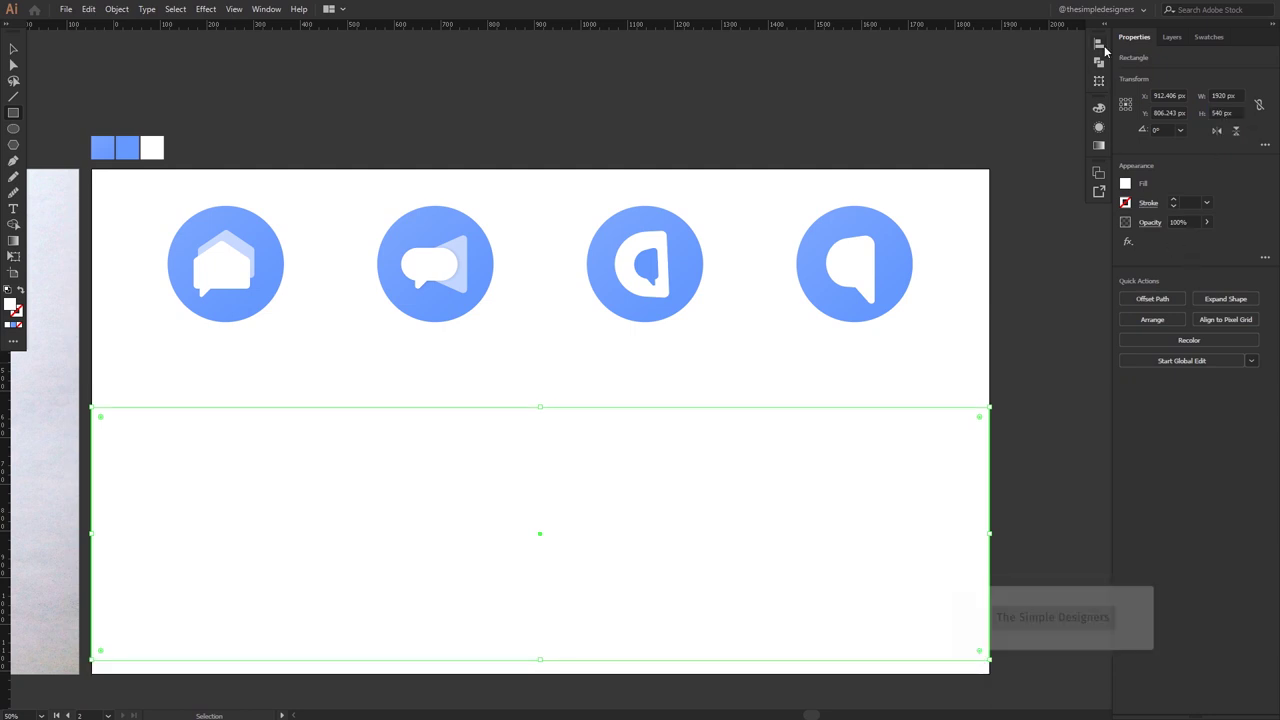
{"action": "left_click", "coordinate": [1099, 44]}
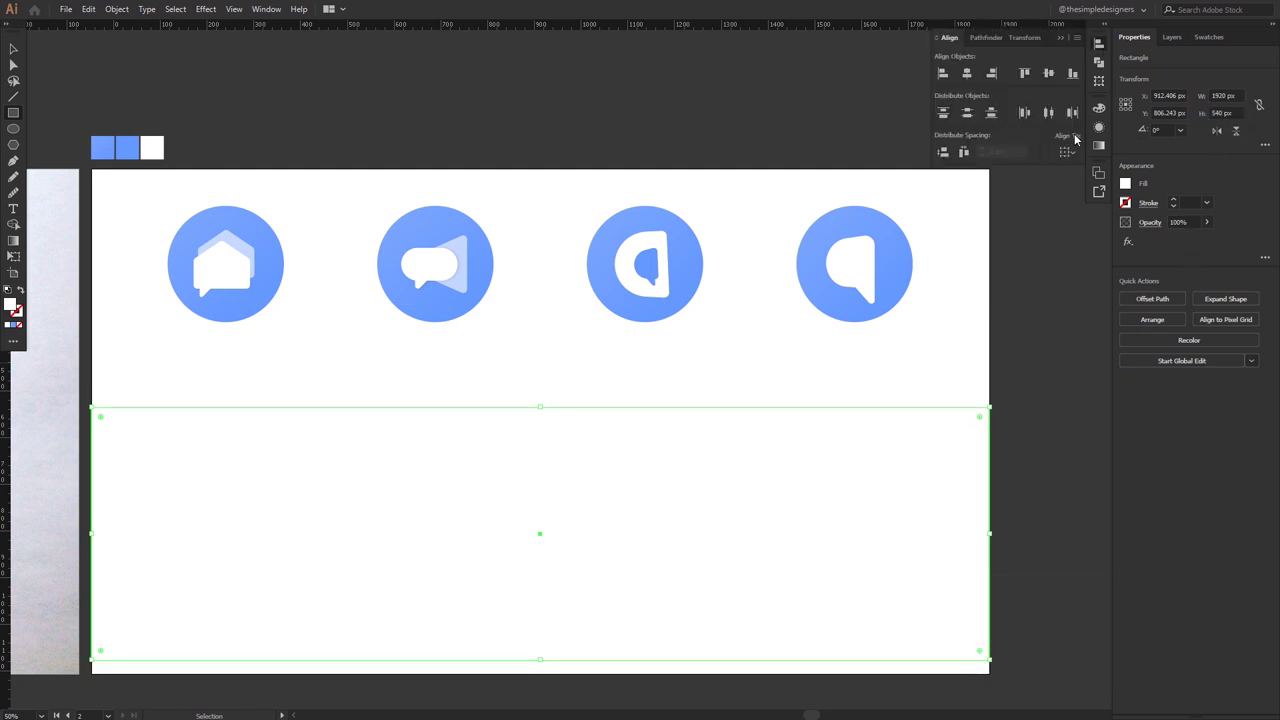
{"action": "left_click", "coordinate": [1072, 74]}
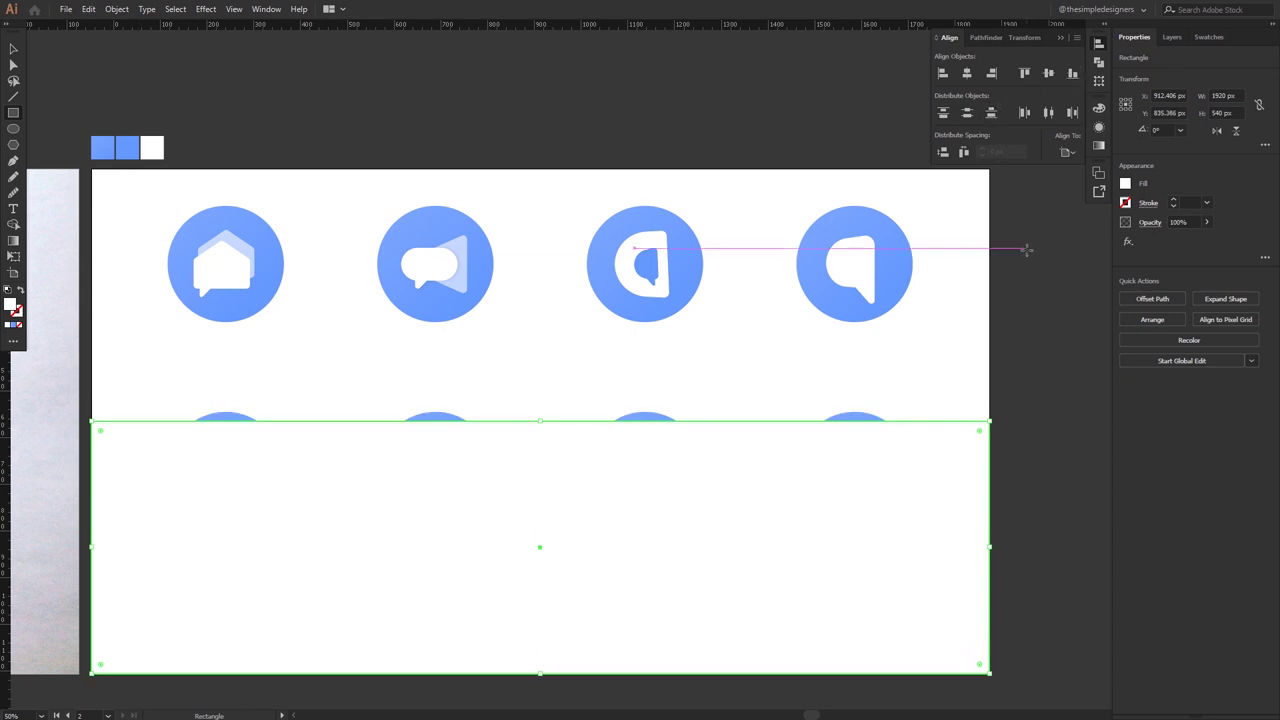
Fill the rectangle with the blue swatch and send it behind the lower icons.
{"action": "left_click", "coordinate": [1036, 374]}
{"action": "left_click", "coordinate": [736, 465]}
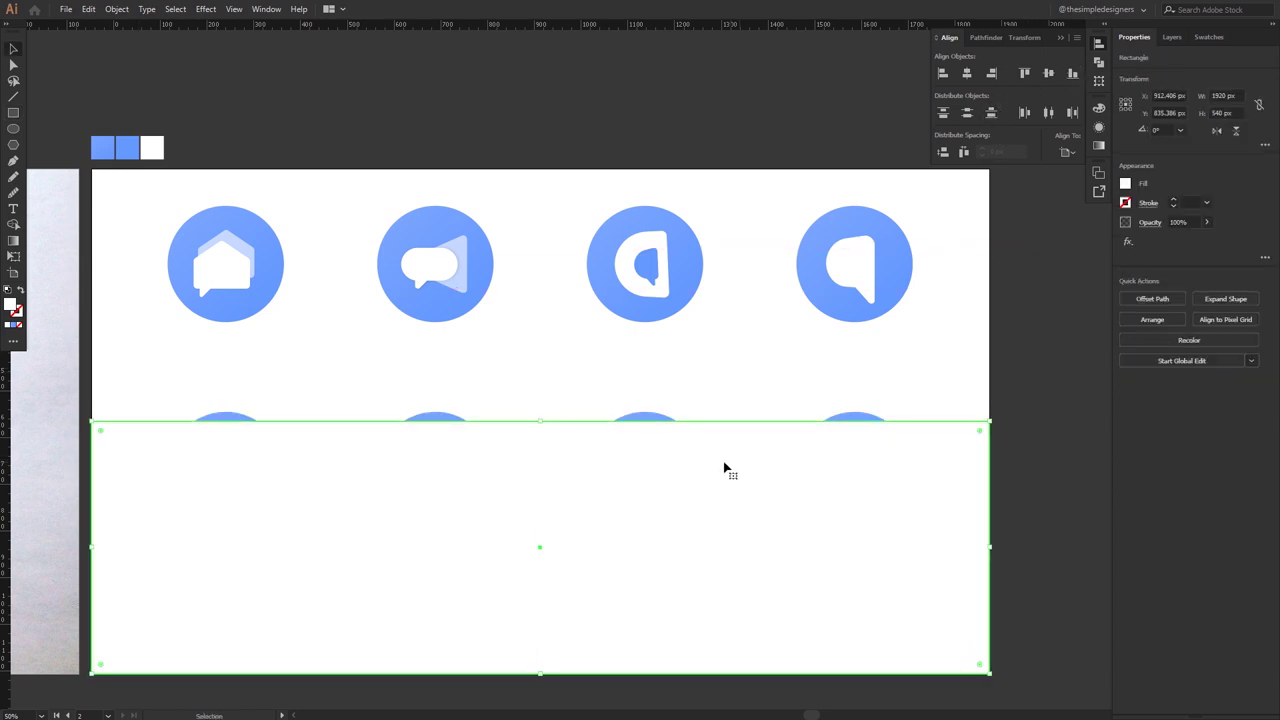
{"action": "key", "text": "i"}
{"action": "left_click", "coordinate": [137, 139]}
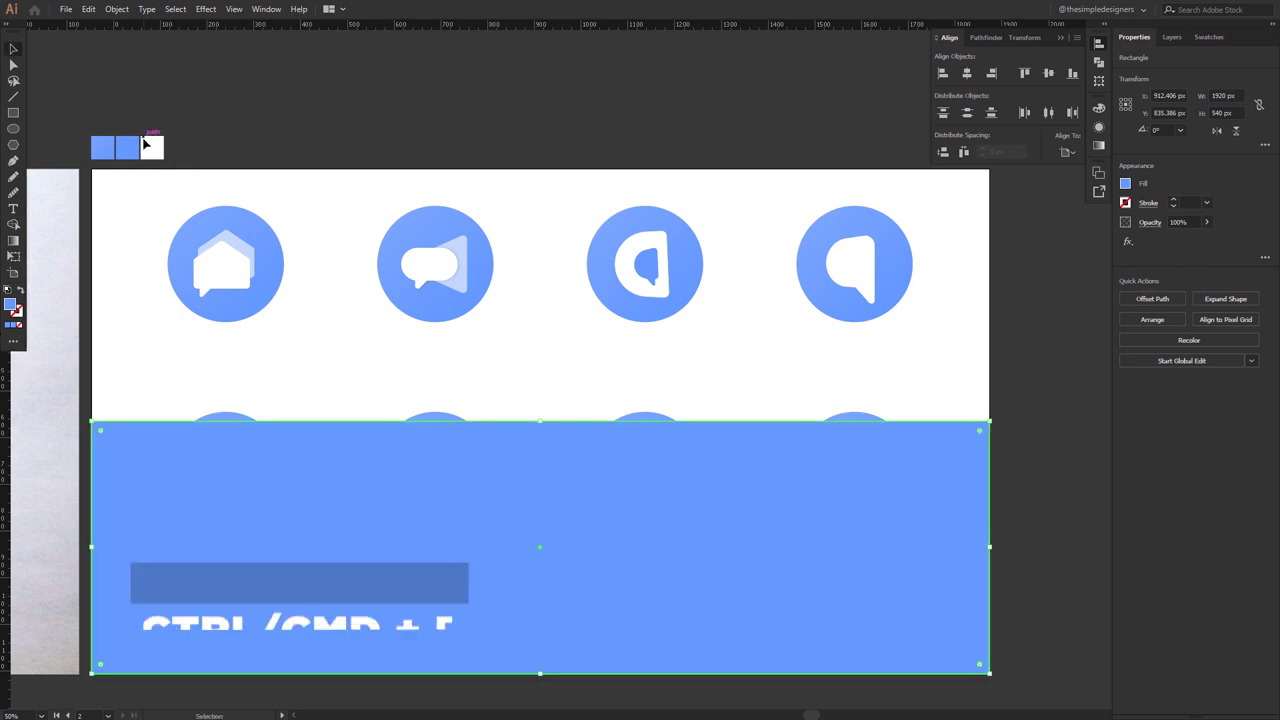
{"action": "key", "text": "ctrl+bracketleft"}
{"action": "key", "text": "ctrl+bracketleft"}
{"action": "key", "text": "ctrl+bracketleft"}
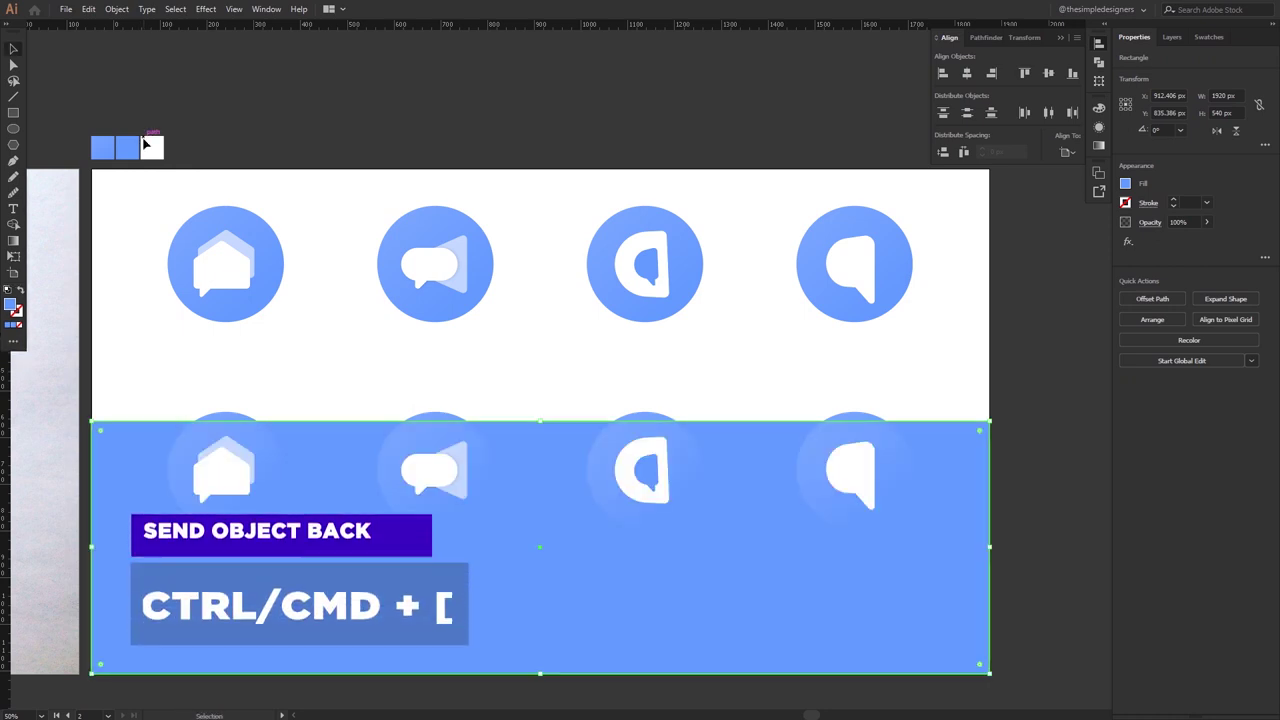
Move the lower icon row down into the blue band.
{"action": "left_click", "coordinate": [848, 453]}
{"action": "left_click", "coordinate": [673, 451], "text": "shift"}
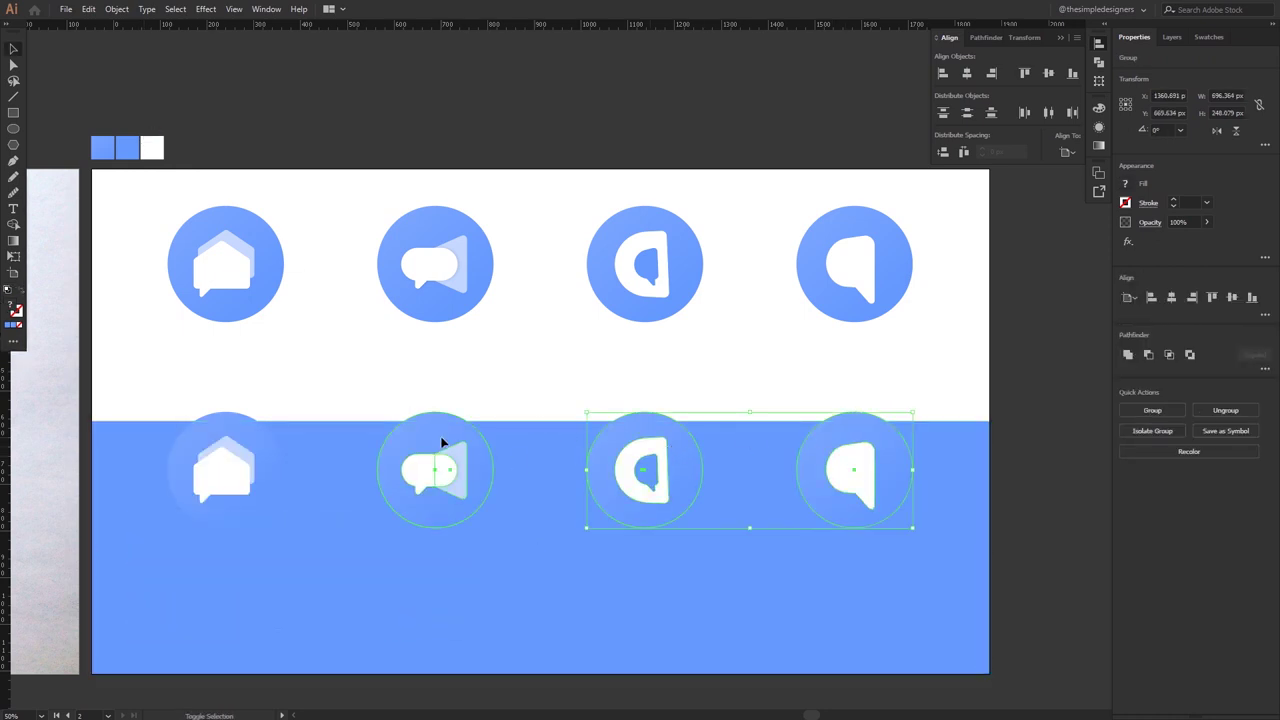
{"action": "left_click_drag", "start_coordinate": [473, 470], "coordinate": [473, 548]}
{"action": "left_click", "coordinate": [945, 545]}
Ungroup the fourth lower icon and eyedrop white onto its circle.
{"action": "left_click", "coordinate": [886, 534]}
{"action": "right_click", "coordinate": [884, 546]}
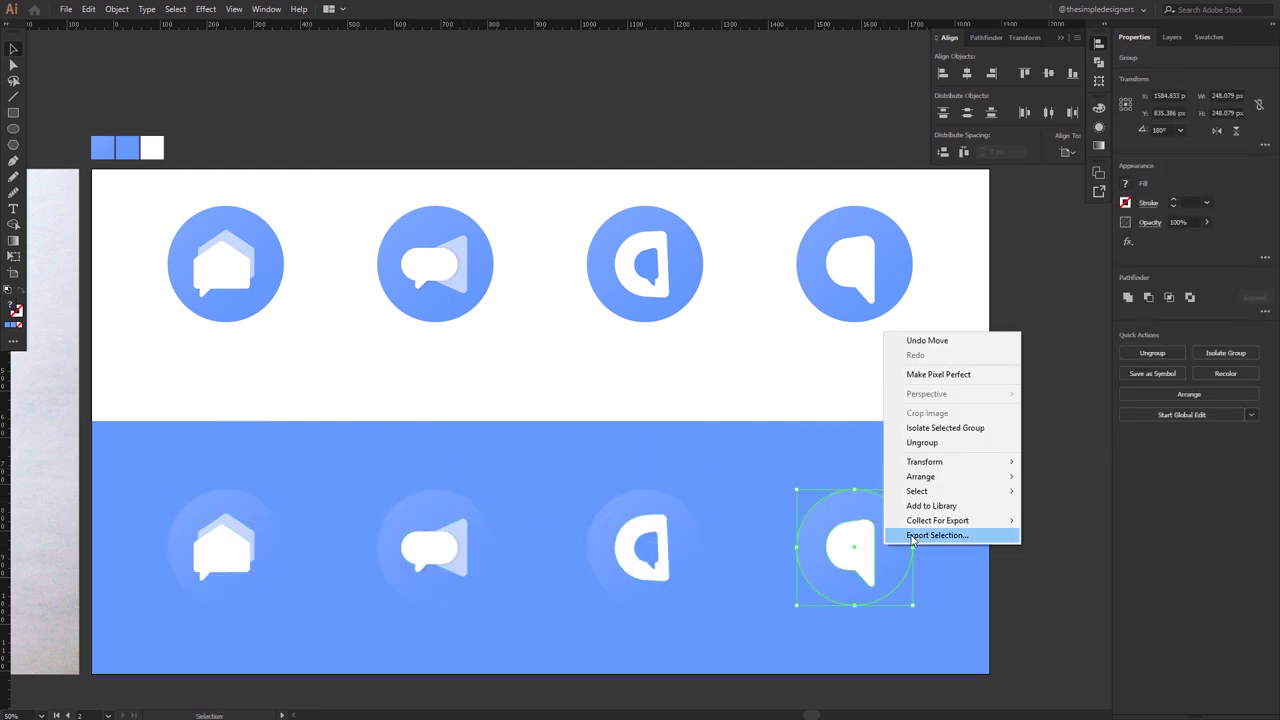
{"action": "left_click", "coordinate": [922, 442]}
{"action": "left_click", "coordinate": [1040, 486]}
{"action": "left_click", "coordinate": [907, 533]}
{"action": "key", "text": "i"}
{"action": "left_click", "coordinate": [877, 403]}
{"action": "key", "text": "v"}
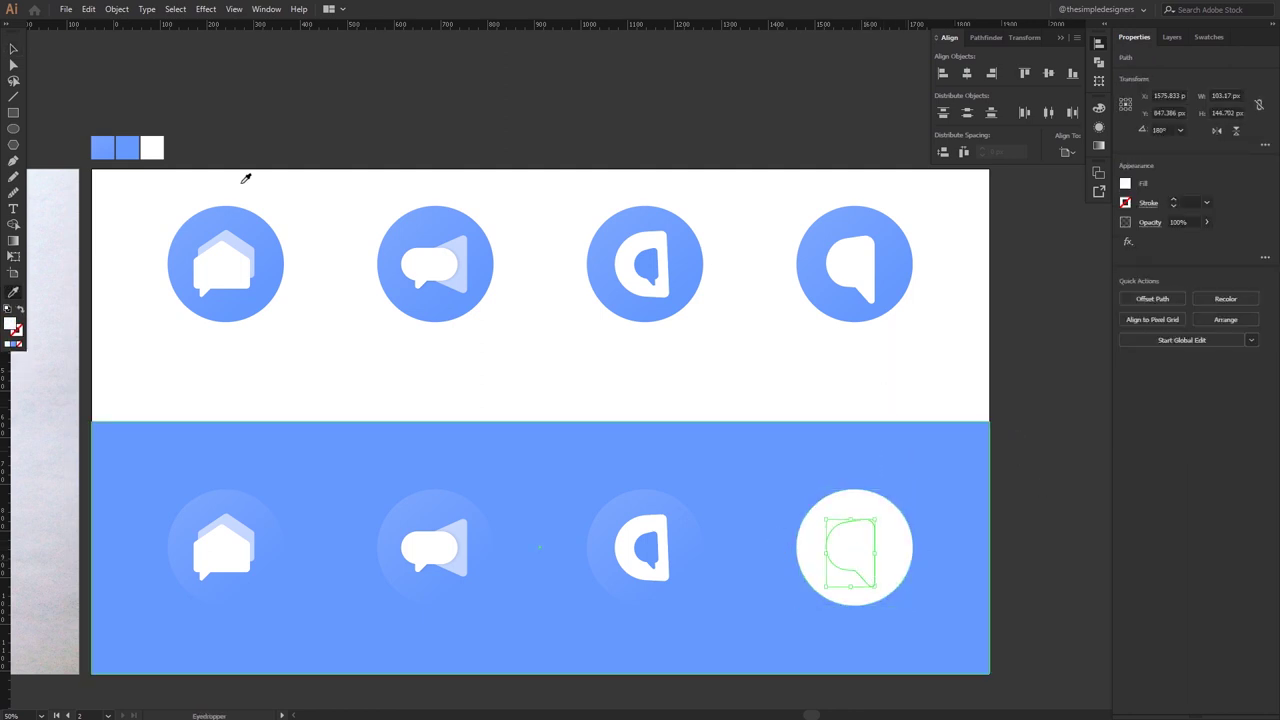
{"action": "left_click", "coordinate": [531, 371]}
Ungroup the third lower icon and make its circle white.
{"action": "left_click", "coordinate": [686, 531]}
{"action": "right_click", "coordinate": [686, 531]}
{"action": "left_click", "coordinate": [715, 425]}
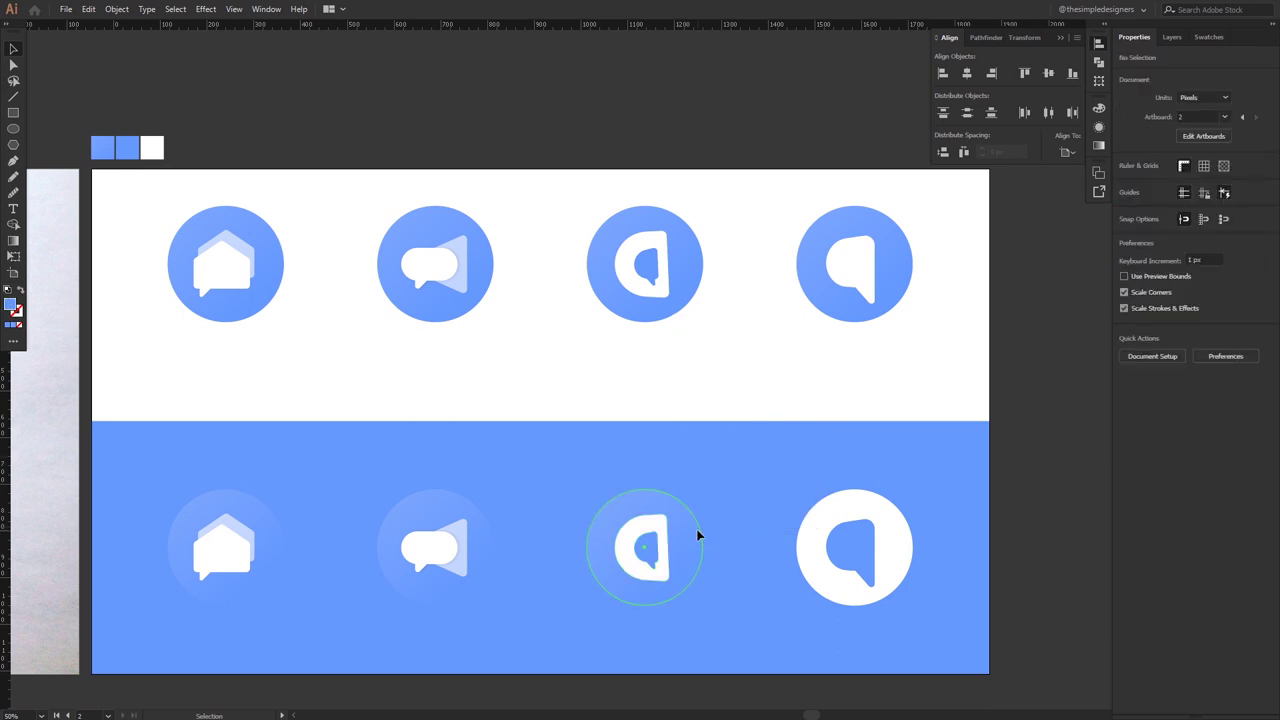
{"action": "left_click", "coordinate": [697, 531]}
{"action": "key", "text": "i"}
{"action": "left_click", "coordinate": [737, 360]}
{"action": "key", "text": "v"}
Make the third lower icon's inner shape blue, matching the right icon.
{"action": "right_click", "coordinate": [632, 562]}
{"action": "left_click", "coordinate": [646, 557]}
{"action": "left_click", "coordinate": [658, 548]}
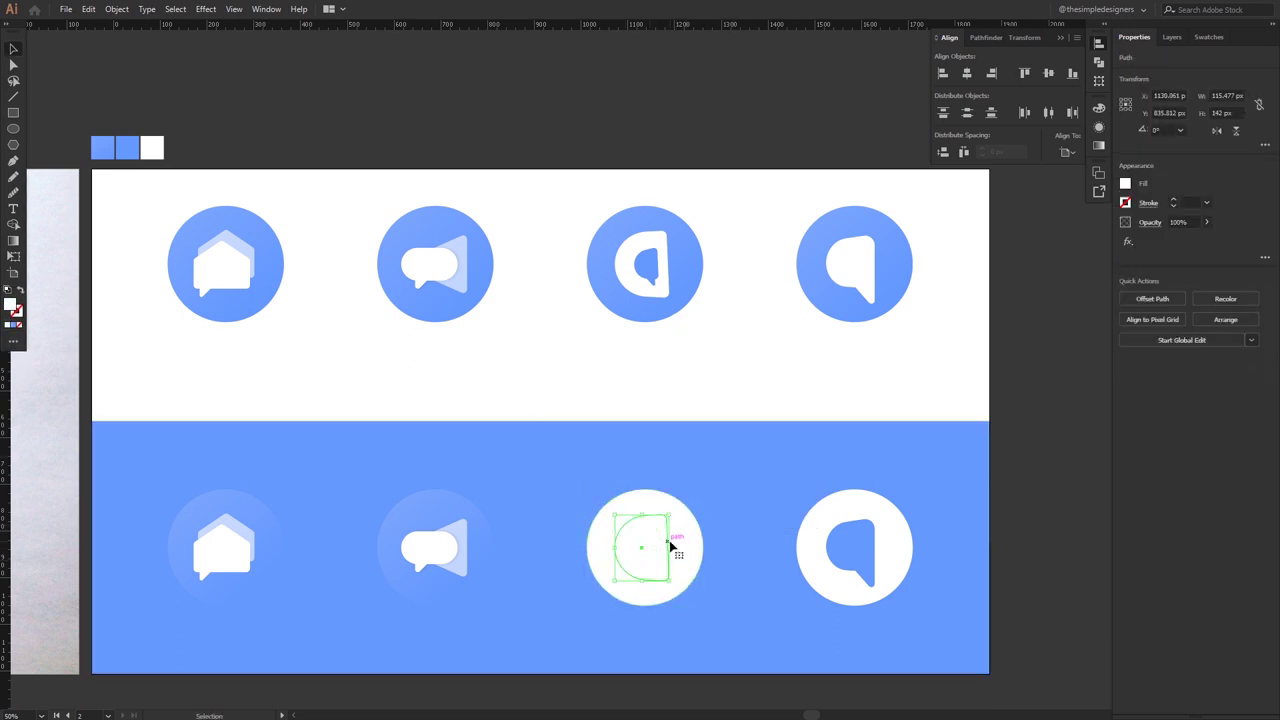
{"action": "key", "text": "i"}
{"action": "left_click", "coordinate": [857, 534]}
{"action": "key", "text": "v"}
{"action": "left_click", "coordinate": [1043, 470]}
Invert the second lower icon: white circle, blue speech bubble sampled from the top row.
{"action": "left_click", "coordinate": [484, 568]}
{"action": "right_click", "coordinate": [484, 568]}
{"action": "left_click", "coordinate": [514, 460]}
{"action": "left_click", "coordinate": [492, 555]}
{"action": "key", "text": "i"}
{"action": "left_click", "coordinate": [543, 418]}
{"action": "key", "text": "v"}
{"action": "left_click", "coordinate": [430, 555]}
{"action": "key", "text": "i"}
{"action": "left_click", "coordinate": [451, 214]}
{"action": "key", "text": "v"}
Make the speech icon's back trapezoid semi-transparent.
{"action": "left_click", "coordinate": [457, 533]}
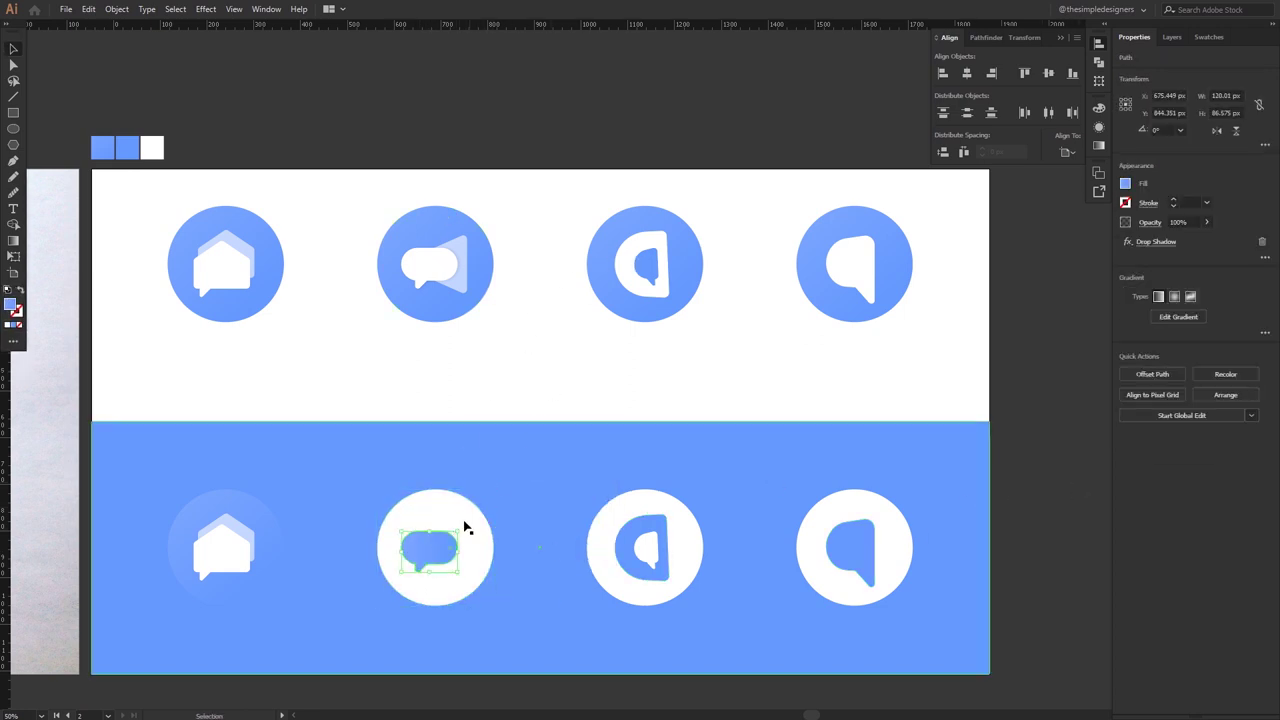
{"action": "left_click", "coordinate": [468, 553]}
{"action": "key", "text": "i"}
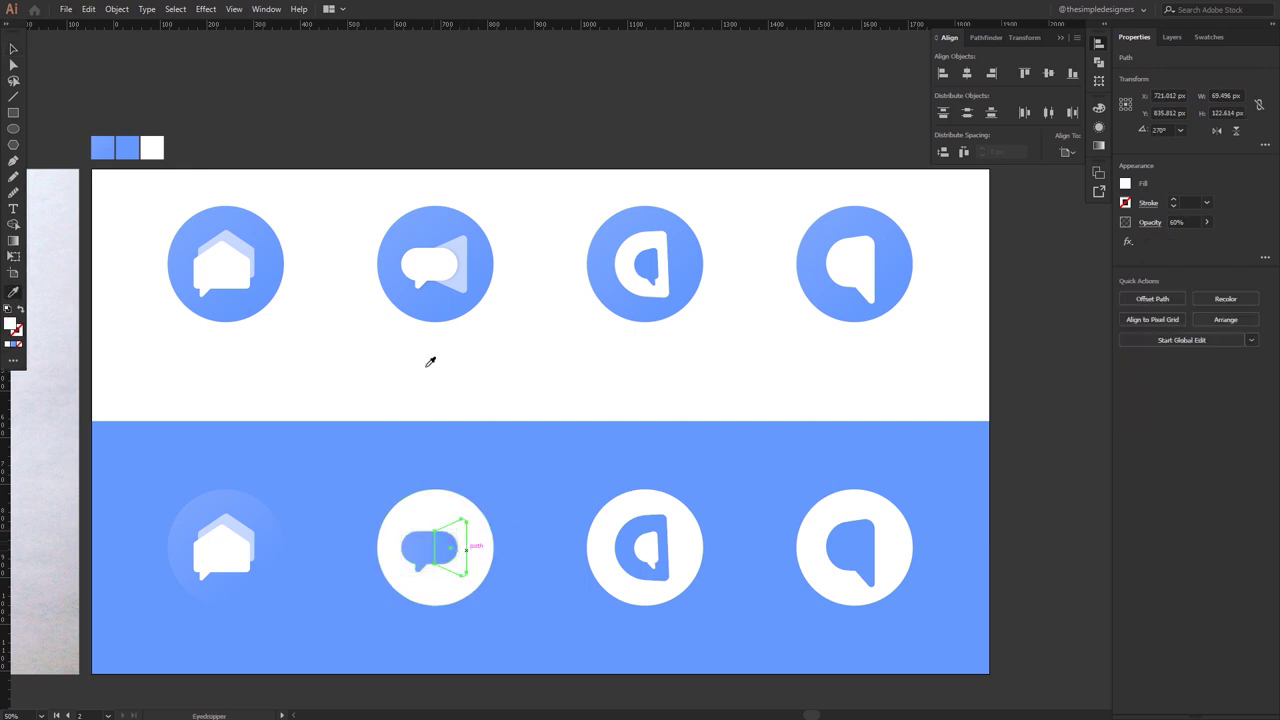
{"action": "key", "text": "Return"}
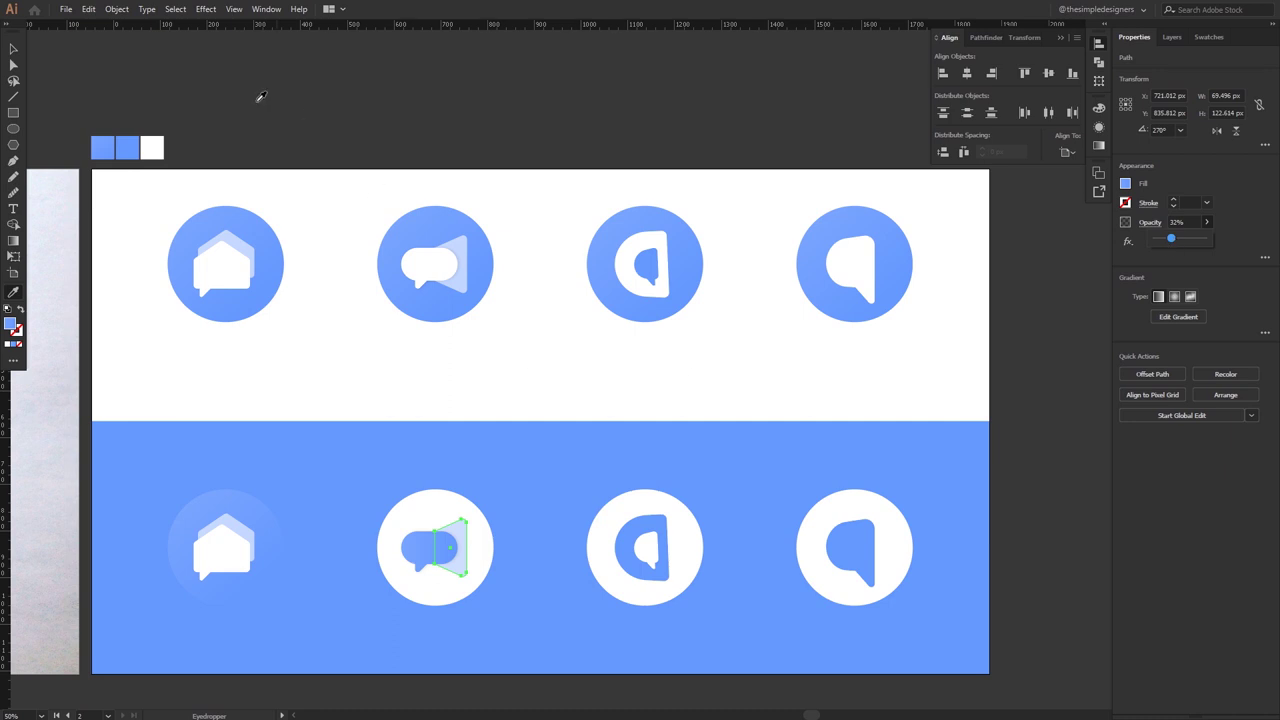
{"action": "key", "text": "v"}
{"action": "left_click", "coordinate": [457, 377]}
{"action": "scroll", "coordinate": [465, 350], "scroll_direction": "down", "scroll_amount": 2}
Invert the lower house icon: white circle, house copying the top house's fill and opacity.
{"action": "right_click", "coordinate": [251, 455]}
{"action": "left_click", "coordinate": [294, 574]}
{"action": "left_click", "coordinate": [271, 457]}
{"action": "key", "text": "i"}
{"action": "left_click", "coordinate": [348, 324]}
{"action": "key", "text": "v"}
{"action": "right_click", "coordinate": [249, 508]}
{"action": "left_click", "coordinate": [292, 408]}
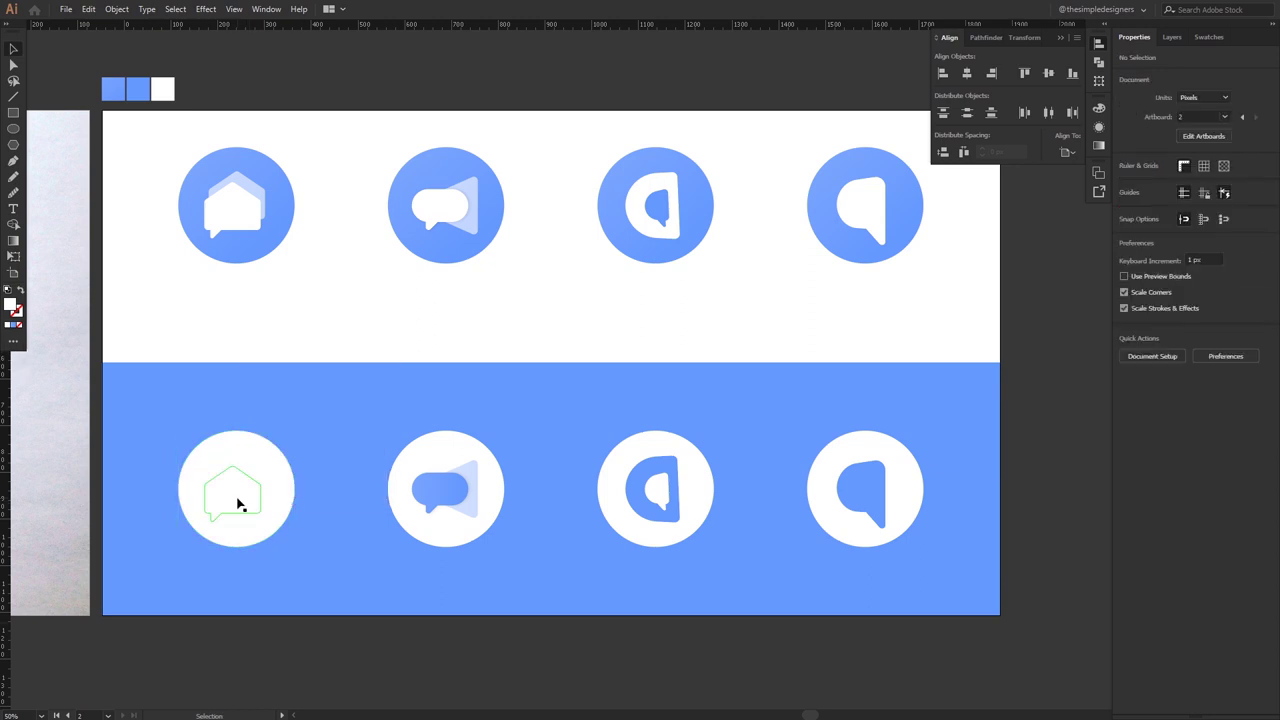
{"action": "left_click", "coordinate": [238, 505]}
{"action": "key", "text": "i"}
{"action": "left_click", "coordinate": [245, 243]}
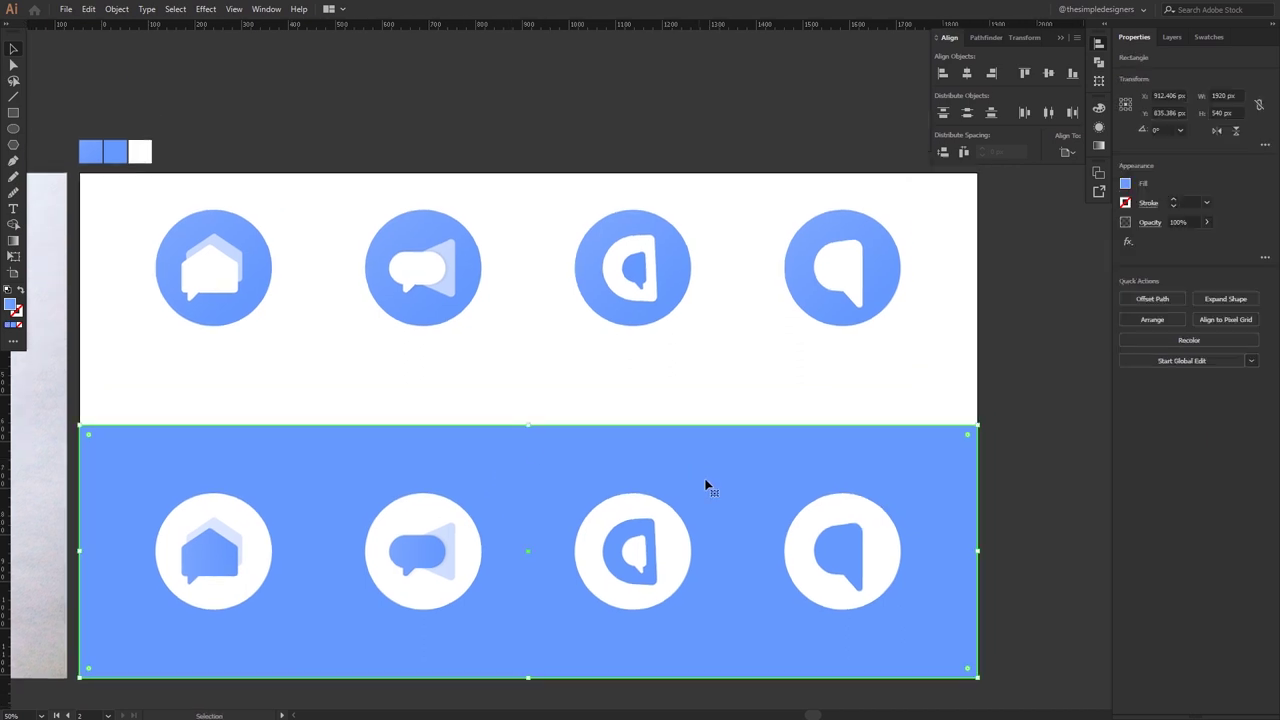
Duplicate the blue band upward, fill it white, and send it behind the top icons.
{"action": "left_click_drag", "start_coordinate": [706, 486], "coordinate": [708, 238]}
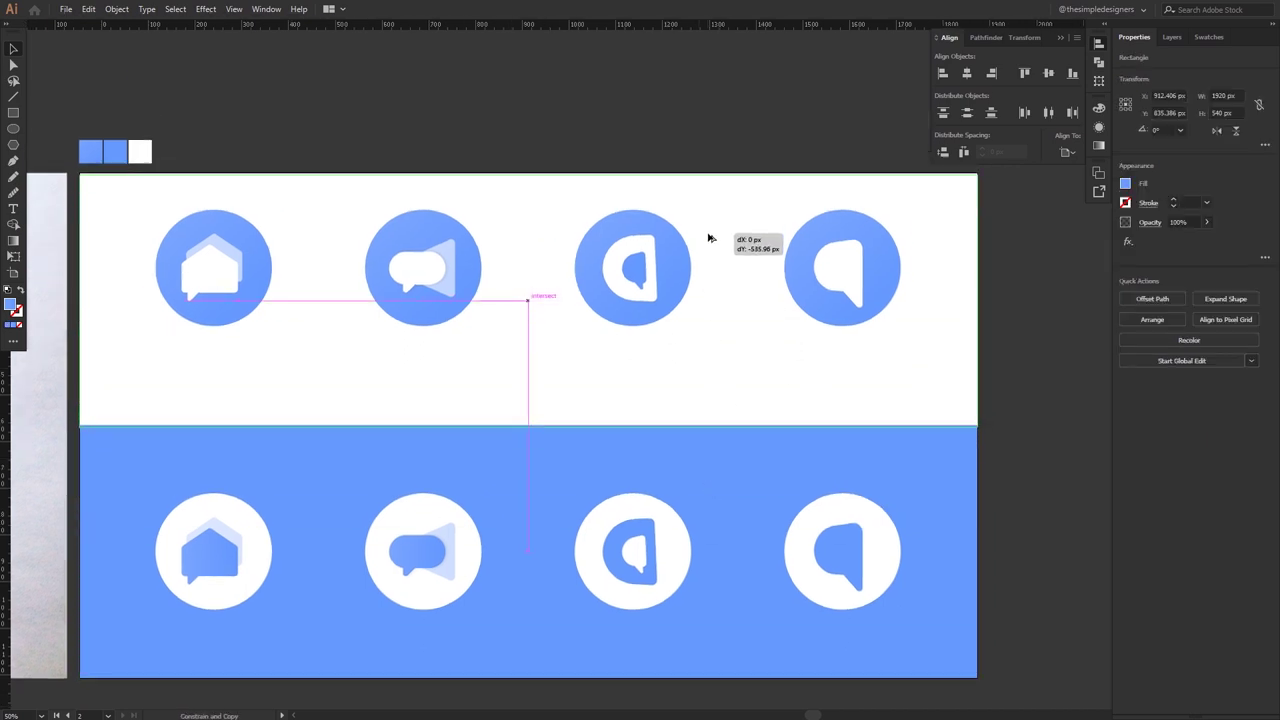
{"action": "key", "text": "i"}
{"action": "left_click", "coordinate": [140, 150]}
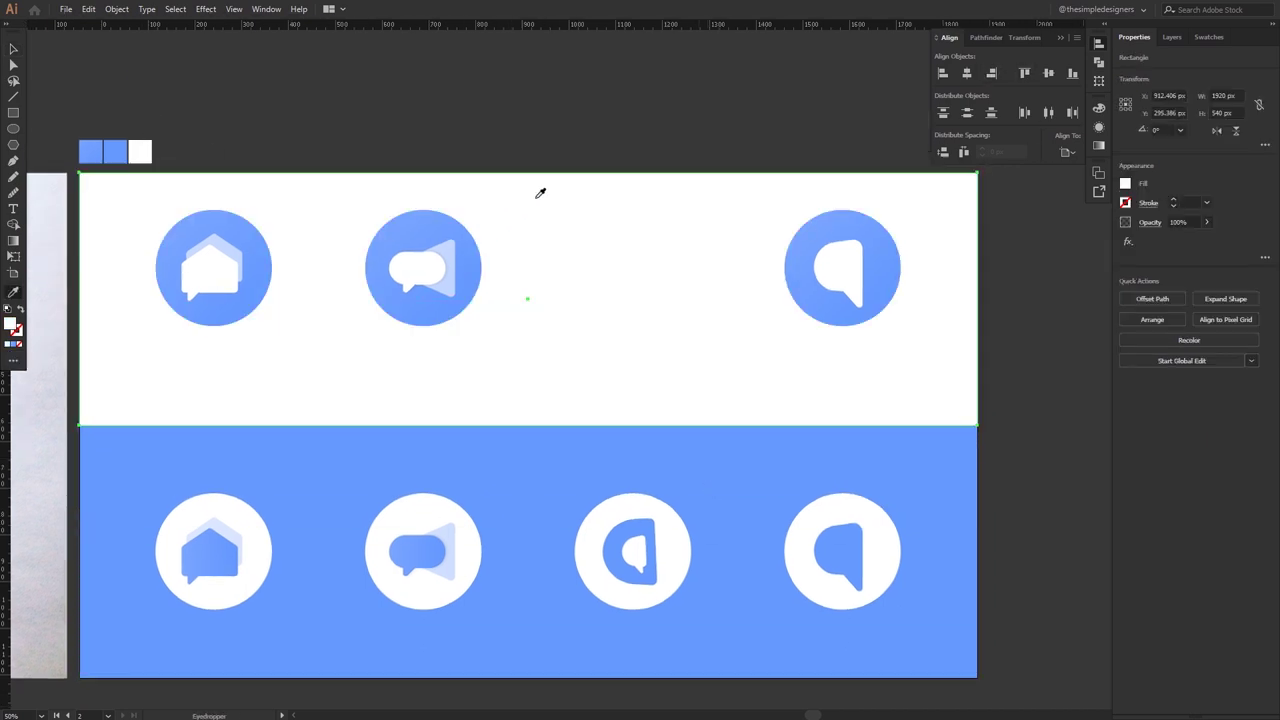
{"action": "key", "text": "ctrl+shift+bracketleft"}
{"action": "key", "text": "v"}
Move the top icon row down about 30 px.
{"action": "left_click", "coordinate": [871, 277]}
{"action": "left_click", "coordinate": [436, 270], "text": "shift"}
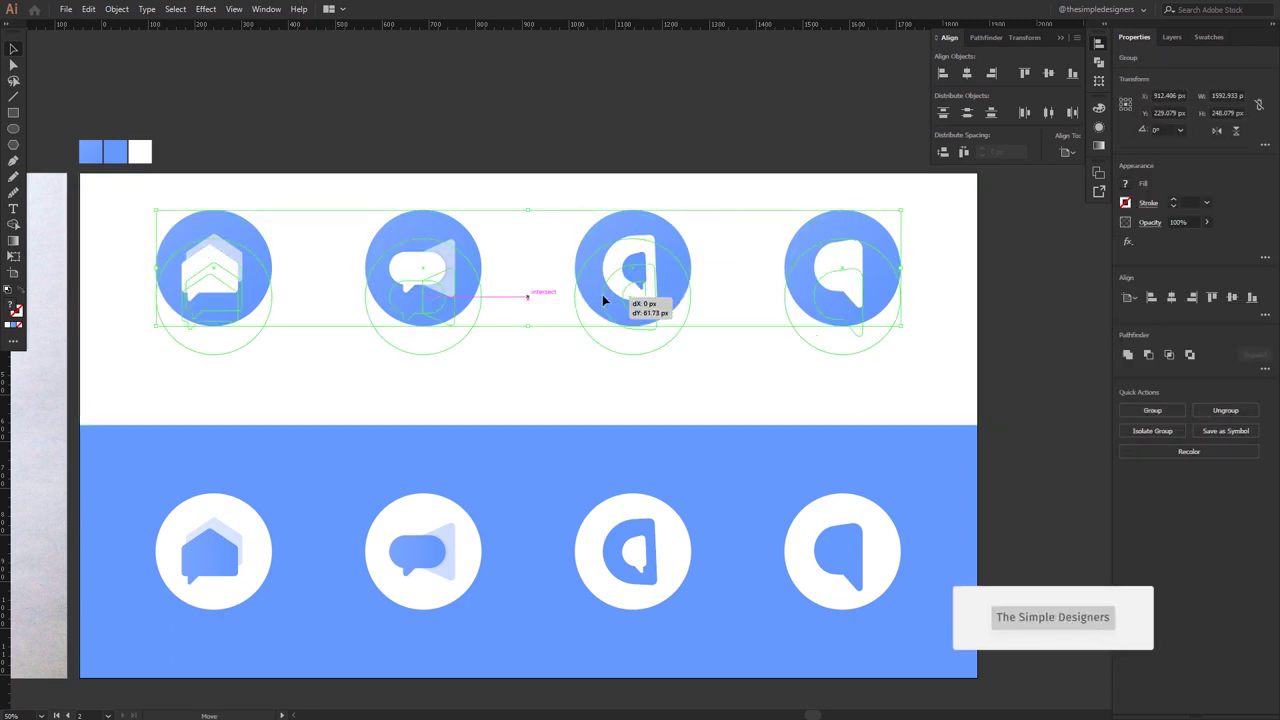
{"action": "left_click_drag", "start_coordinate": [603, 271], "coordinate": [602, 298]}
{"action": "left_click", "coordinate": [552, 122]}
{"action": "left_click", "coordinate": [38, 716]}
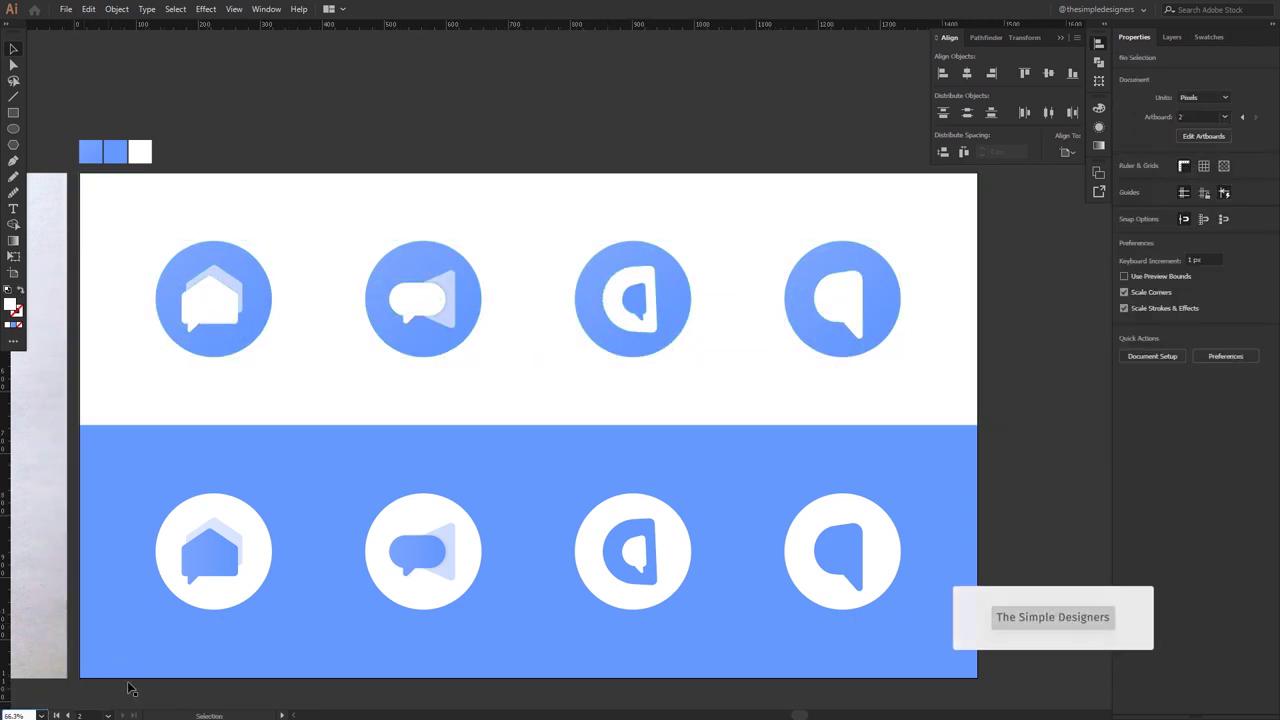
Zoom in, close the floating Align panel, and collapse the Properties panel to icons.
{"action": "key", "text": "ctrl+equal"}
{"action": "left_click", "coordinate": [1069, 42]}
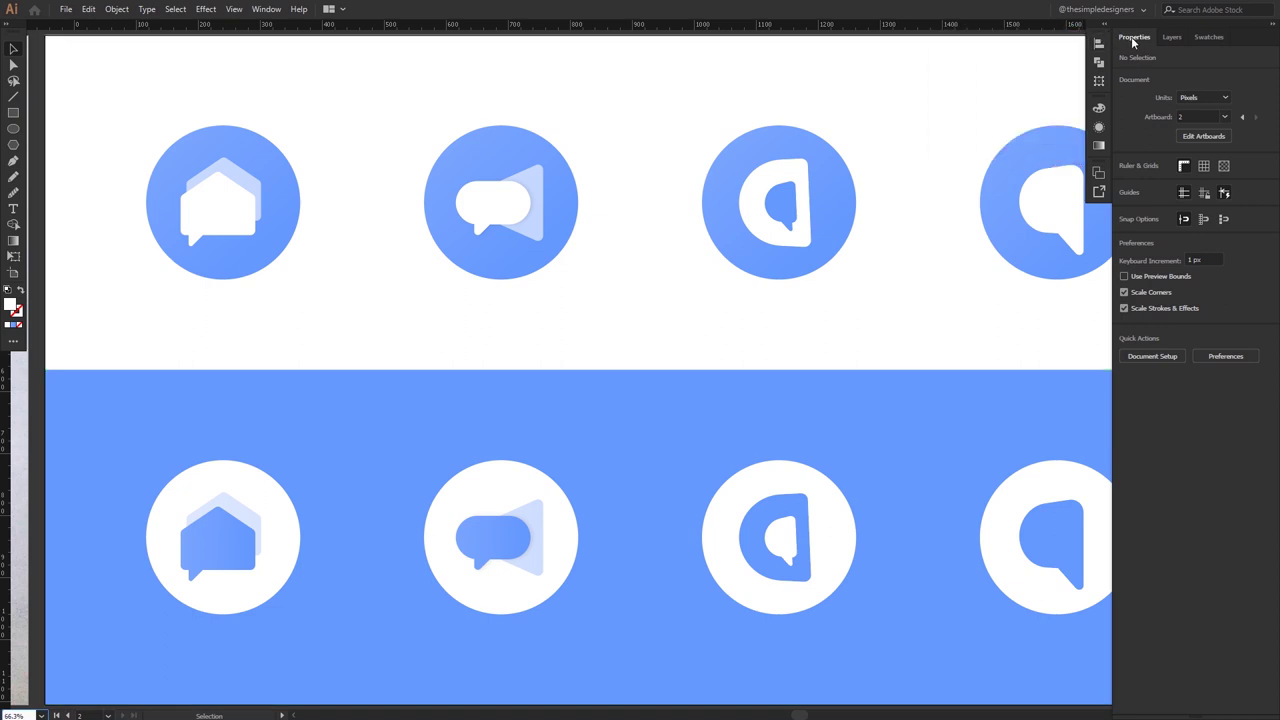
{"action": "left_click", "coordinate": [1266, 32]}
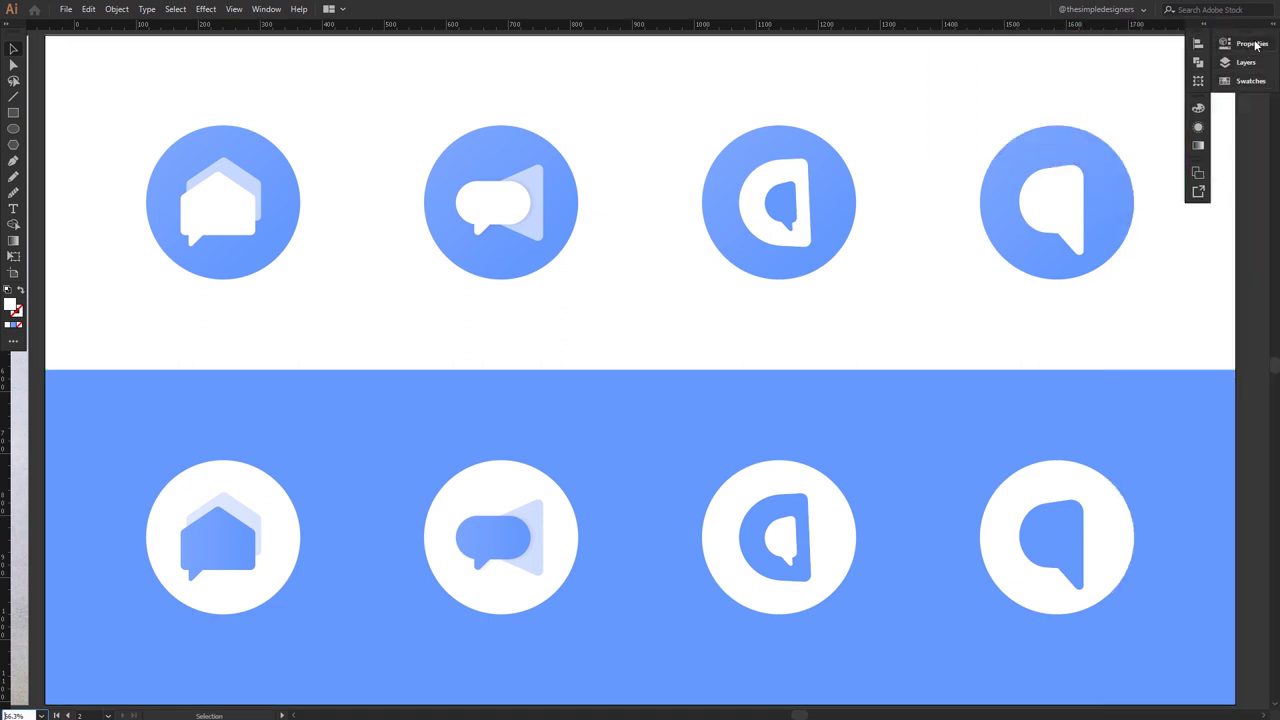